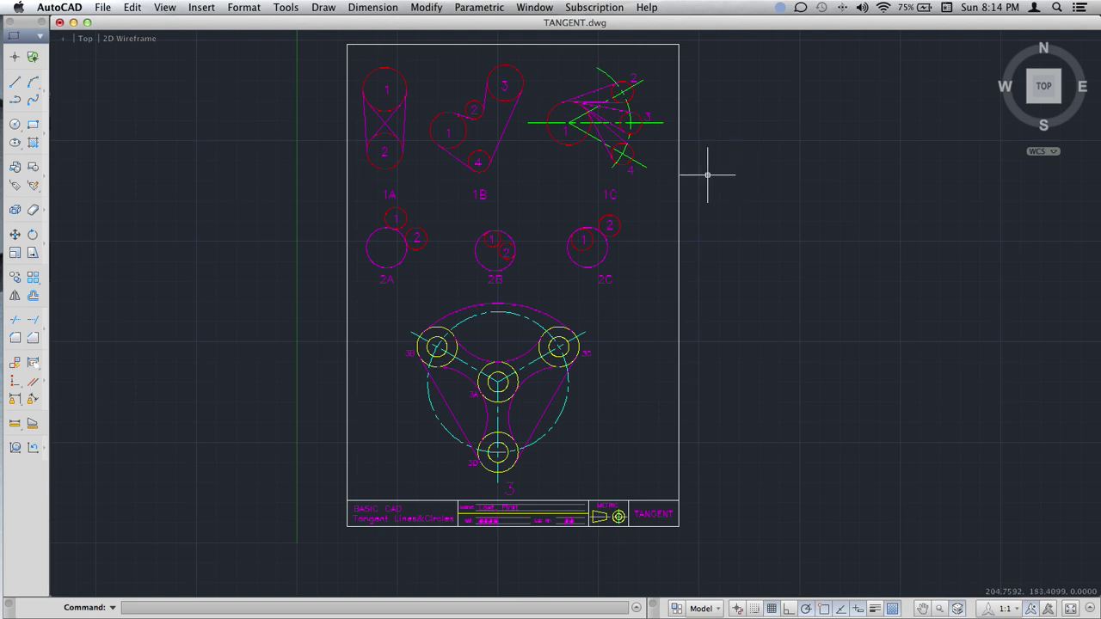
# Close the finished TANGENT.dwg drawing.
pyautogui.scroll(2, 714, 179)
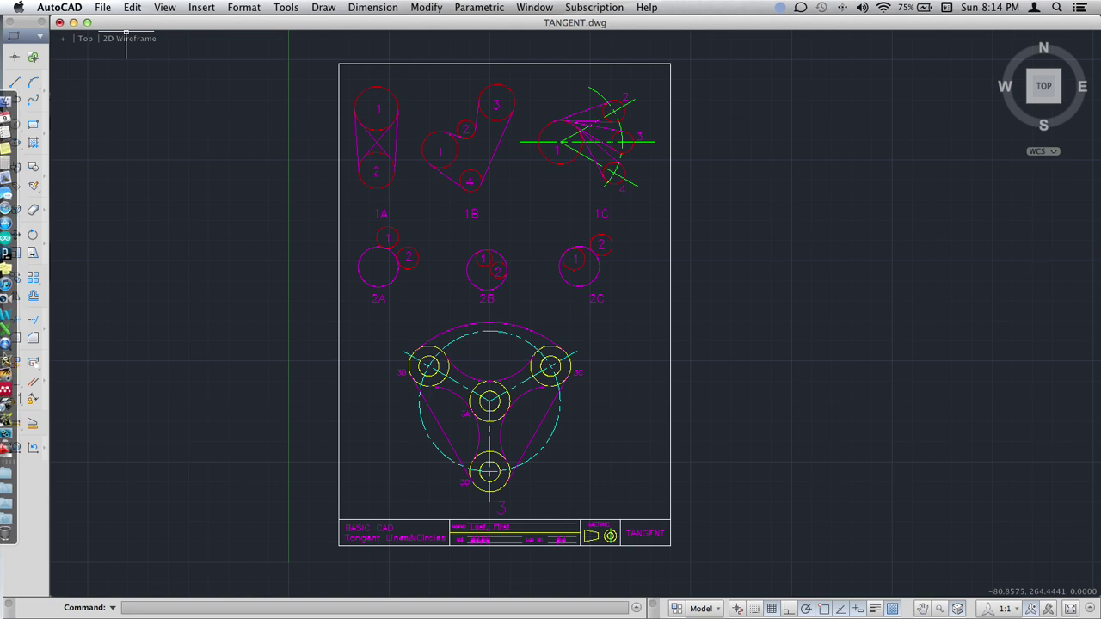
pyautogui.moveTo(1, 1)
pyautogui.click(78, 31)
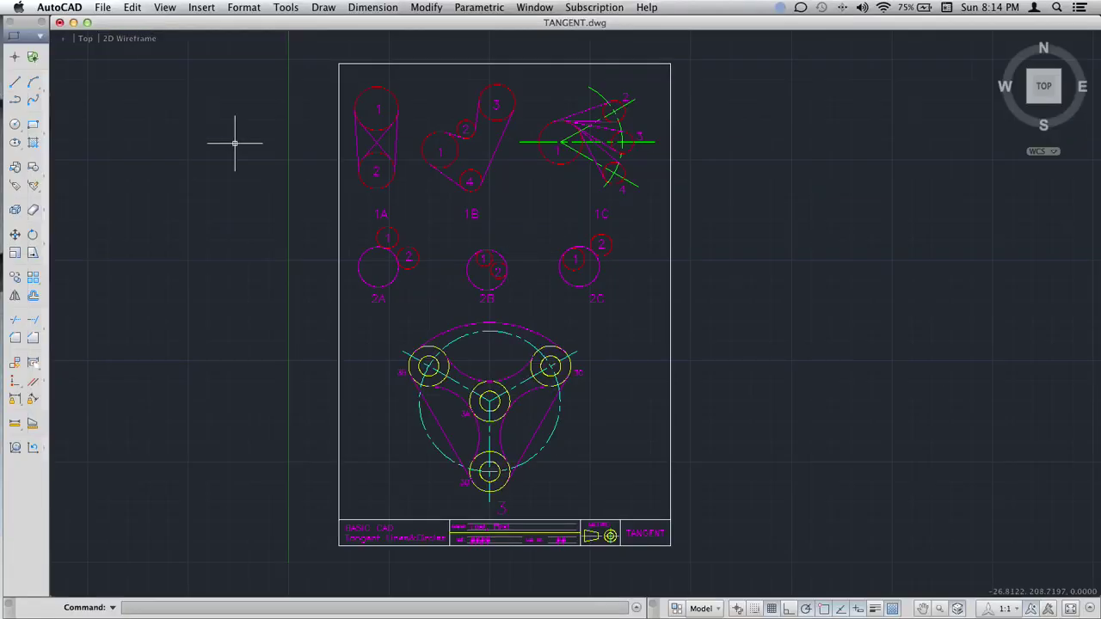
pyautogui.click(74, 23)
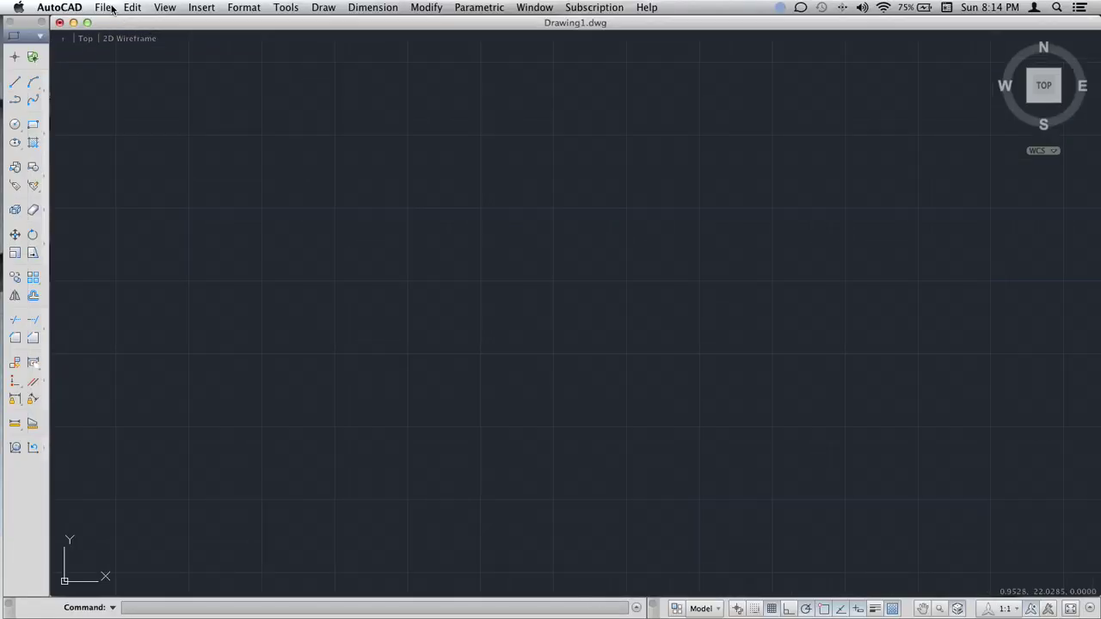
# Reopen TANGENT.dwg as read-only and dismiss the educational notice.
pyautogui.click(109, 7)
pyautogui.click(112, 10)
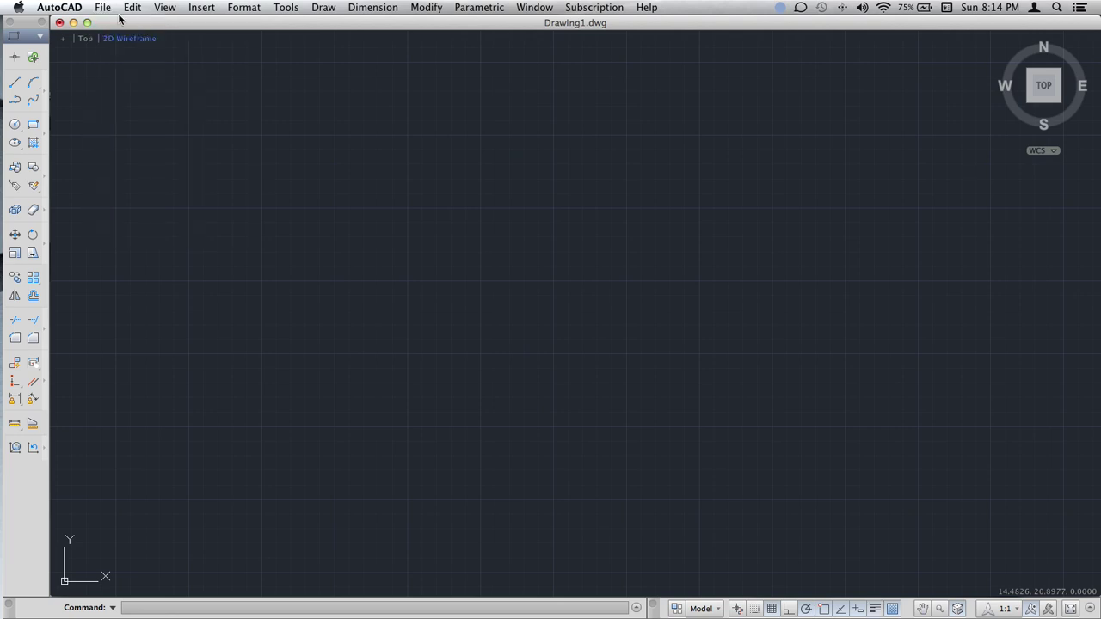
pyautogui.click(107, 8)
pyautogui.click(163, 38)
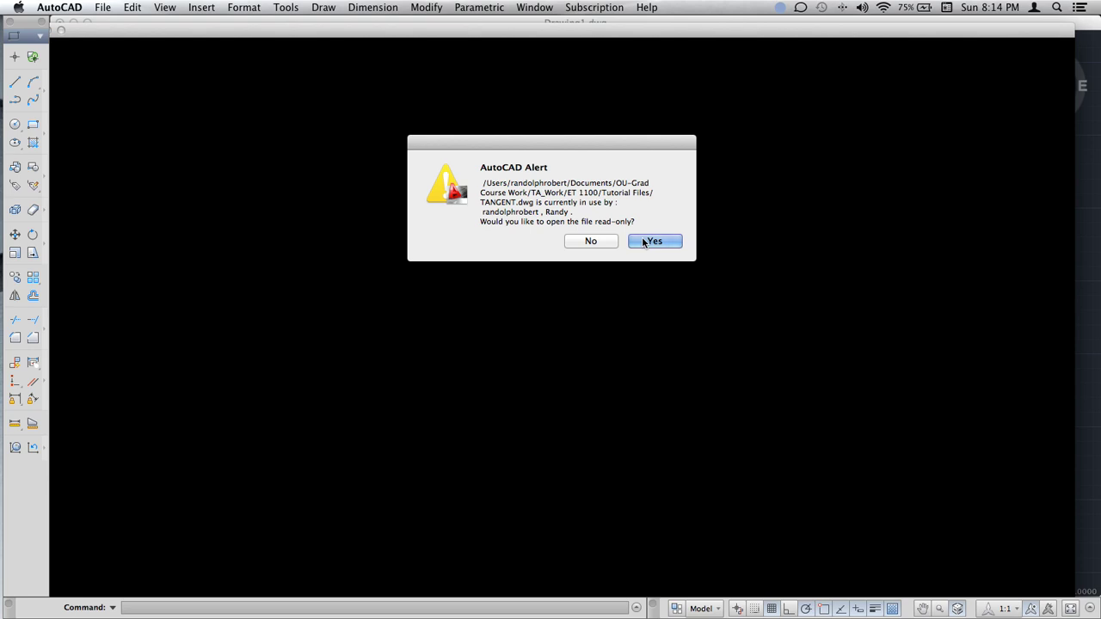
pyautogui.click(644, 242)
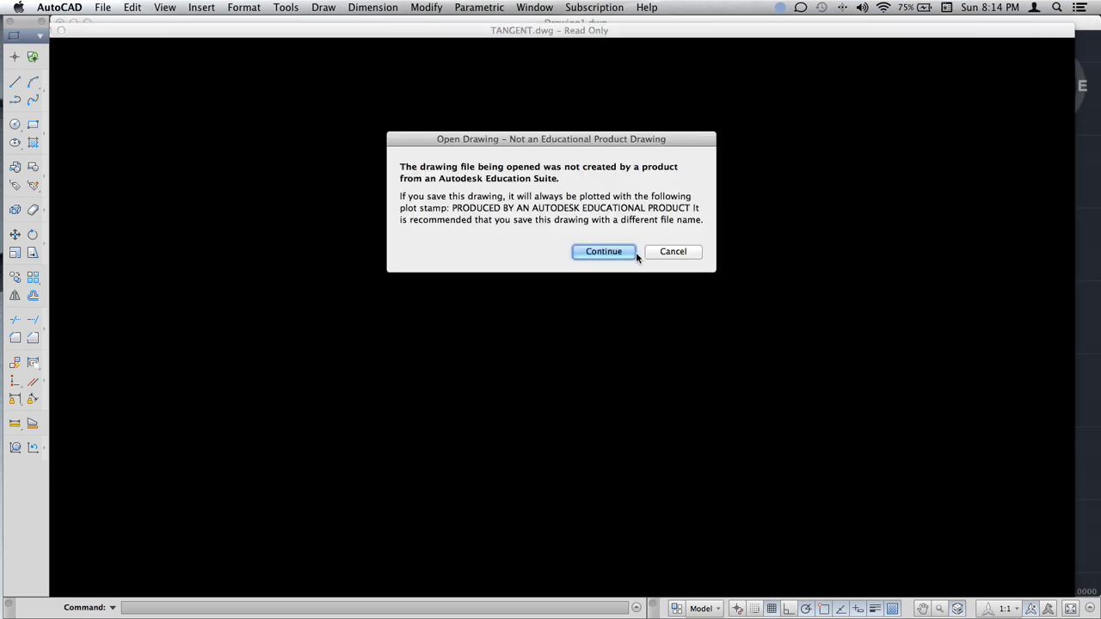
pyautogui.click(635, 252)
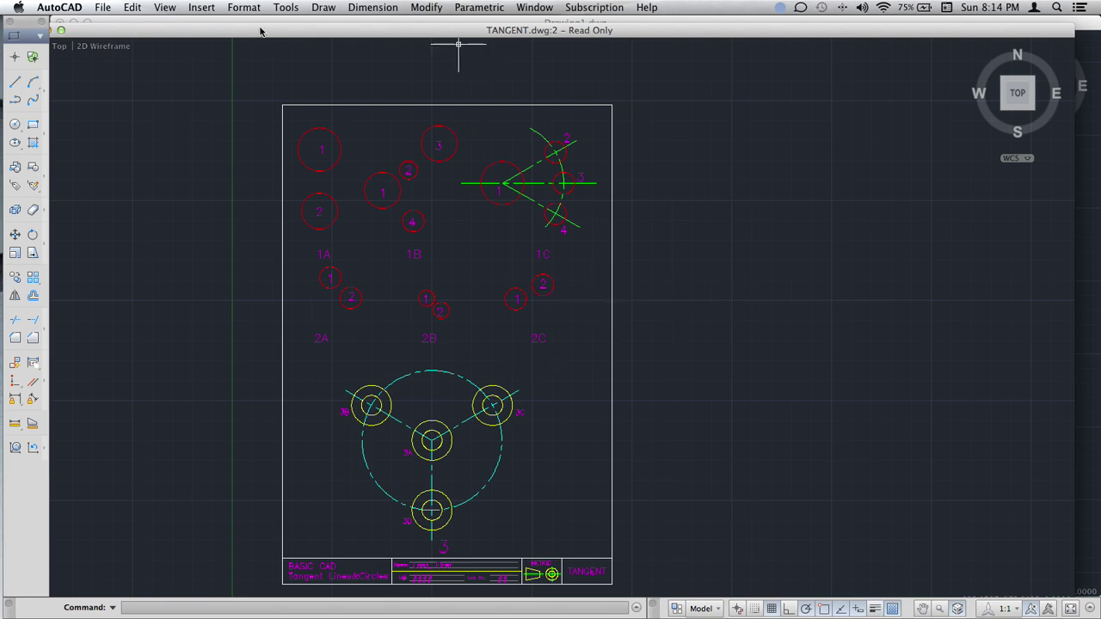
# Reposition the drawing window, then zoom and pan onto exercise circles 1A–1C and 2A–2C.
pyautogui.moveTo(144, 27); pyautogui.dragTo(171, 23)
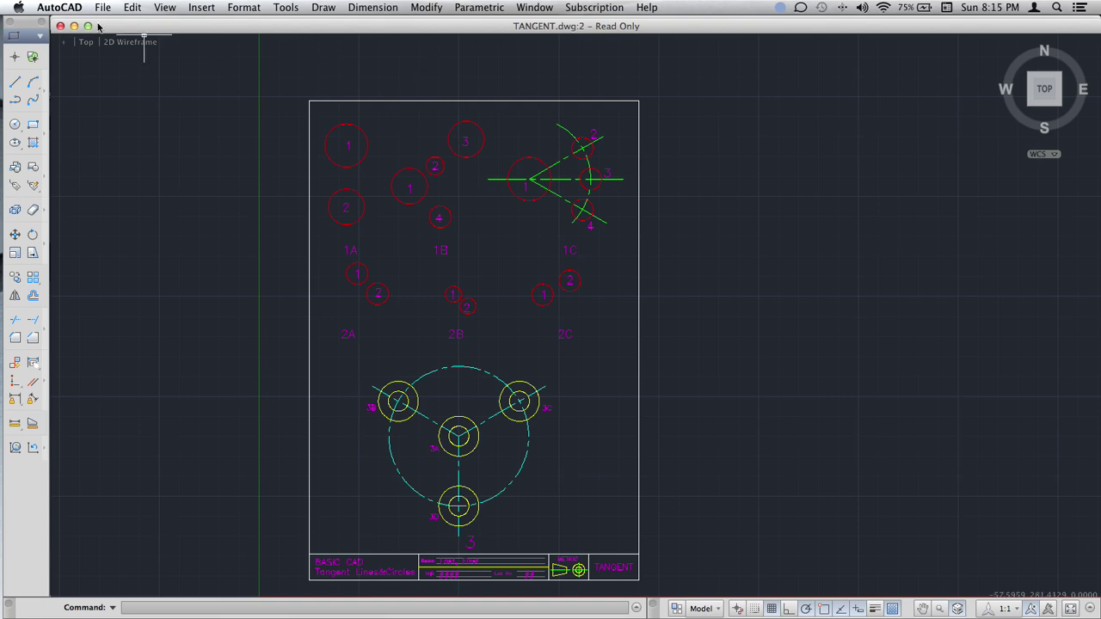
pyautogui.moveTo(134, 31); pyautogui.dragTo(131, 24)
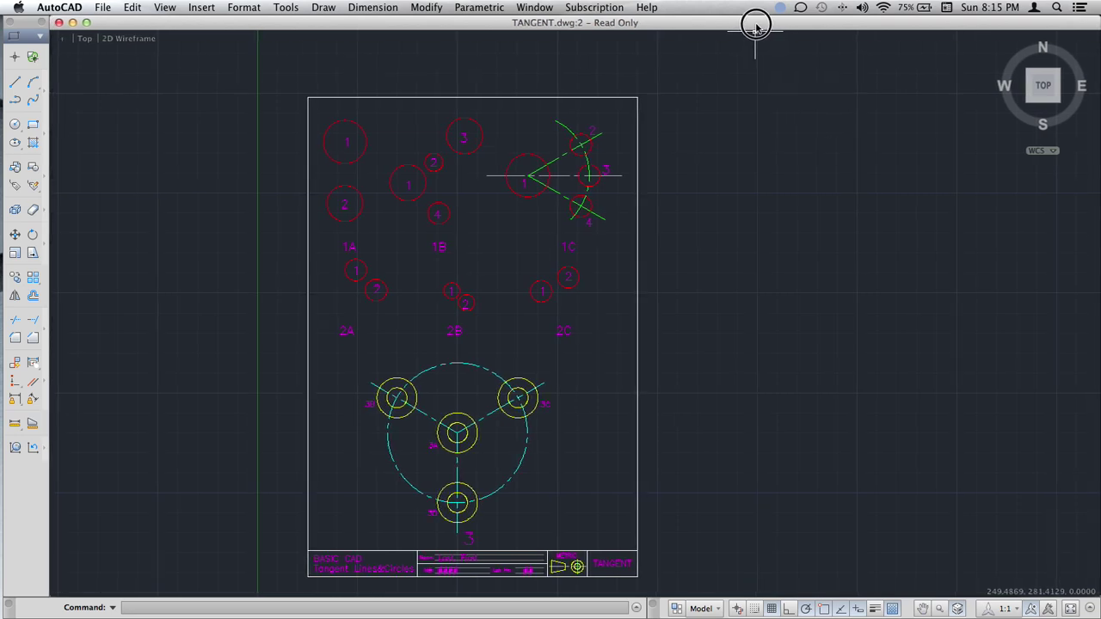
pyautogui.scroll(2, 584, 211)
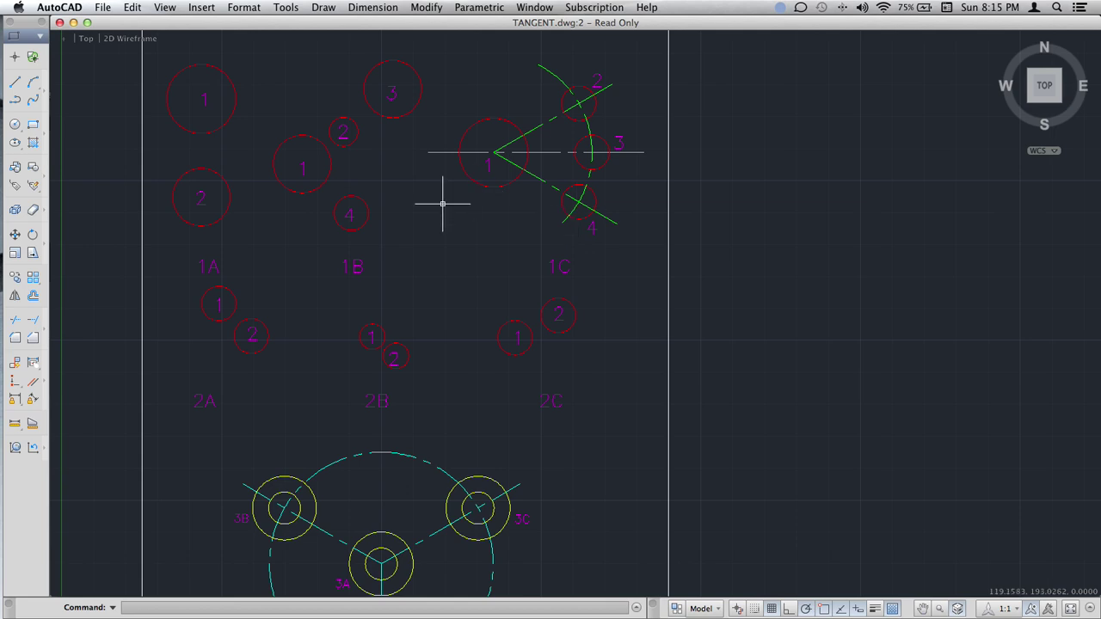
pyautogui.moveTo(444, 212)
pyautogui.mouseDown(button='middle')
pyautogui.moveTo(509, 172)
pyautogui.moveTo(555, 177)
pyautogui.moveTo(517, 193)
pyautogui.mouseUp(button='middle')
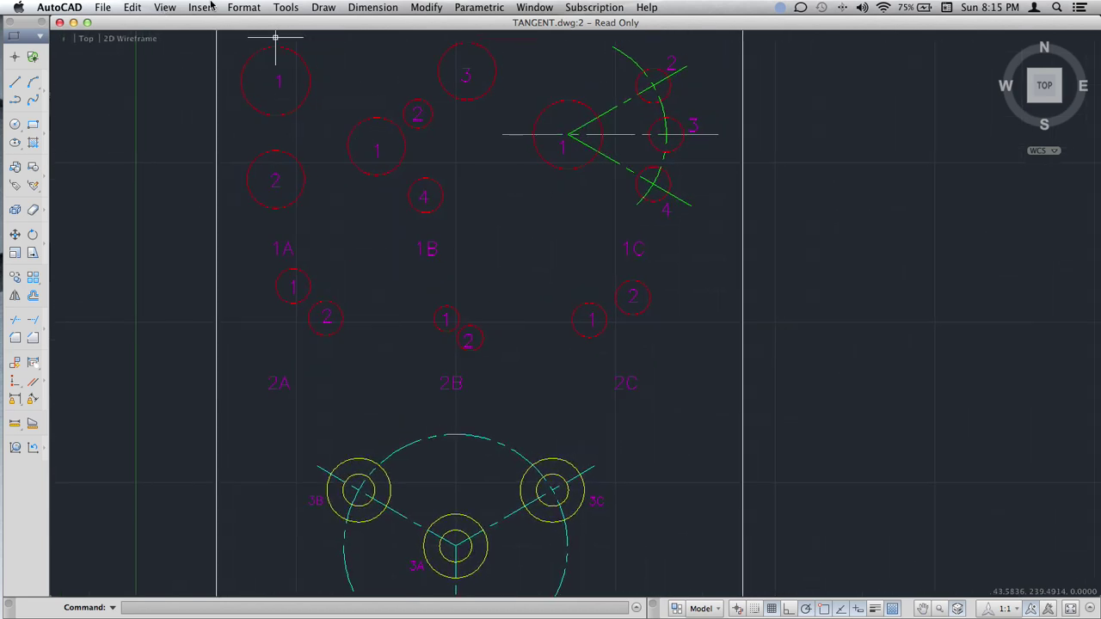
pyautogui.click(247, 7)
# In Drafting Settings, clear all object snaps so only Tangent remains.
pyautogui.moveTo(285, 7)
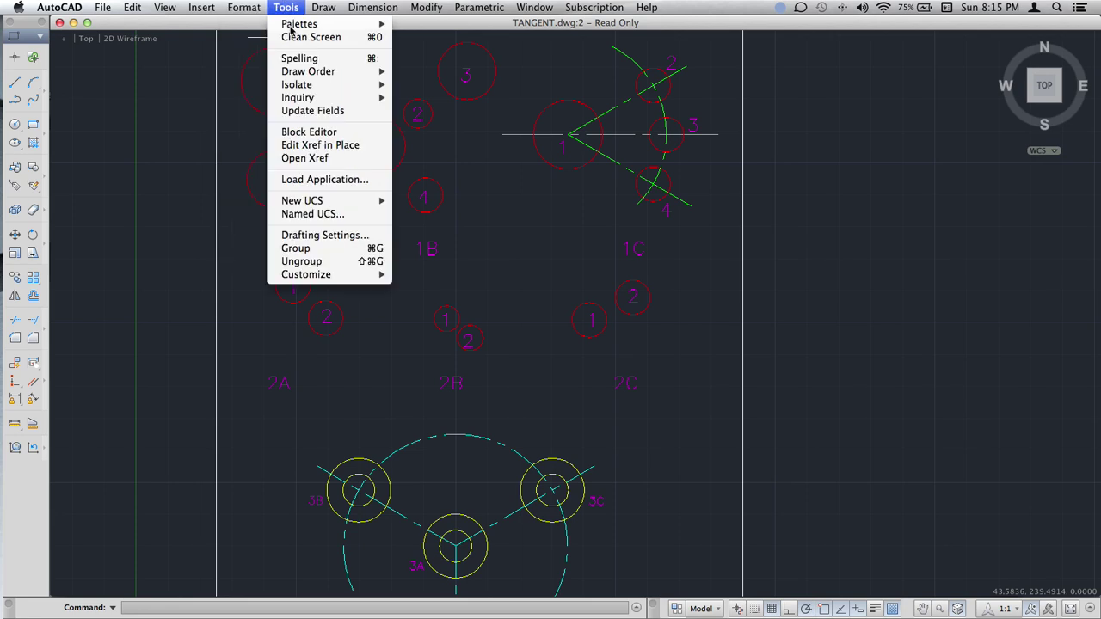
pyautogui.click(345, 235)
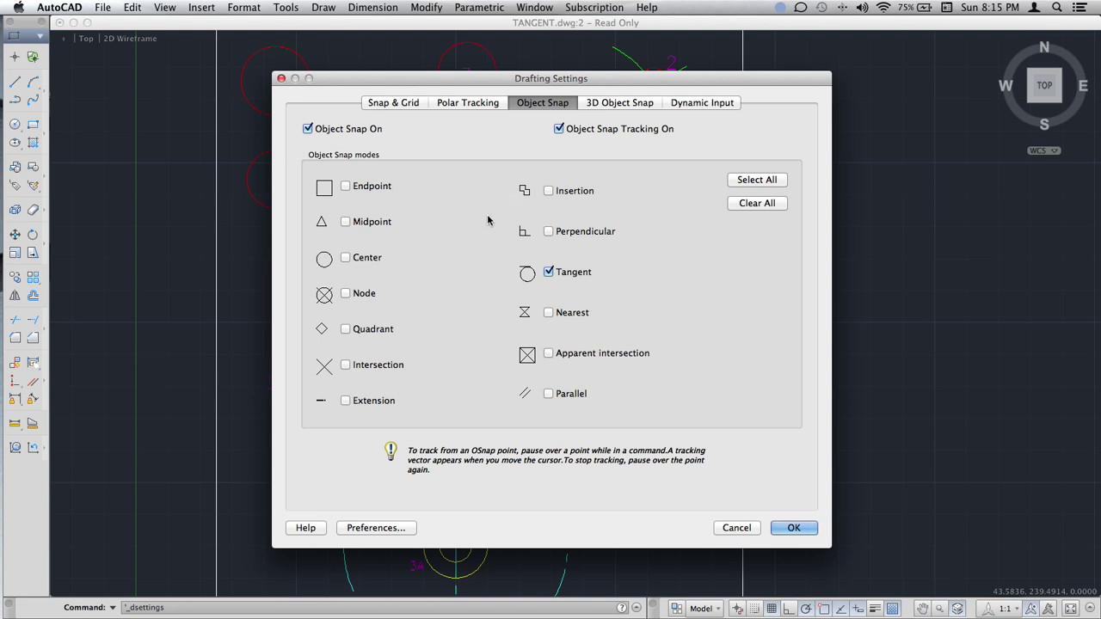
pyautogui.click(753, 207)
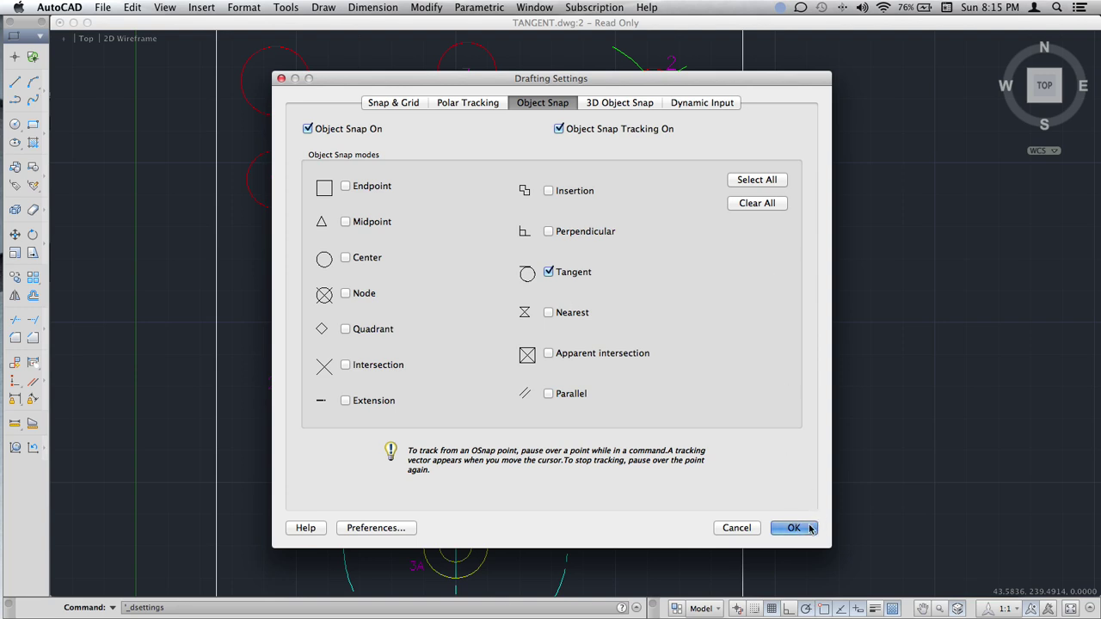
pyautogui.press('Return')
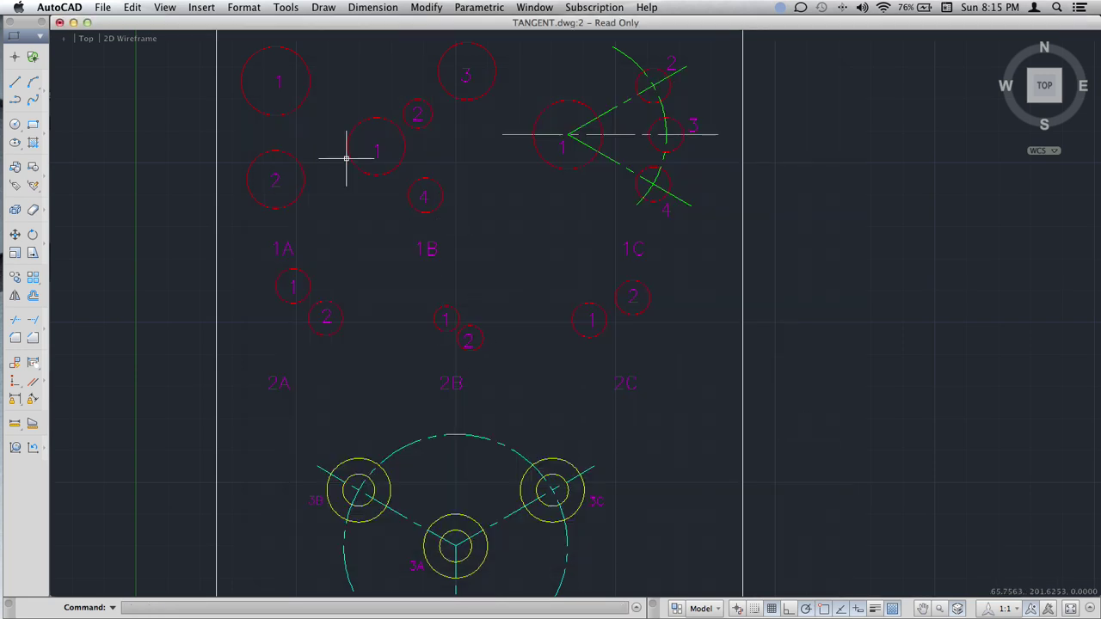
# Draw a tangent line in 1A from circle 1's lower left to circle 2's upper right.
pyautogui.scroll(4, 351, 157)
pyautogui.scroll(4, 430, 150)
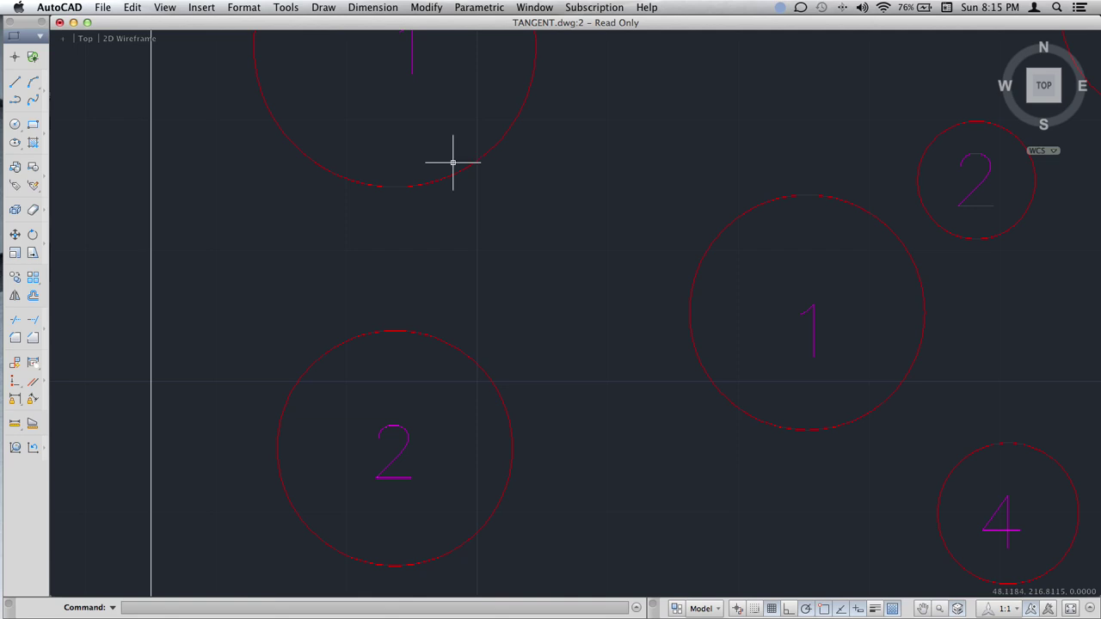
pyautogui.write('l')
pyautogui.press('Return')
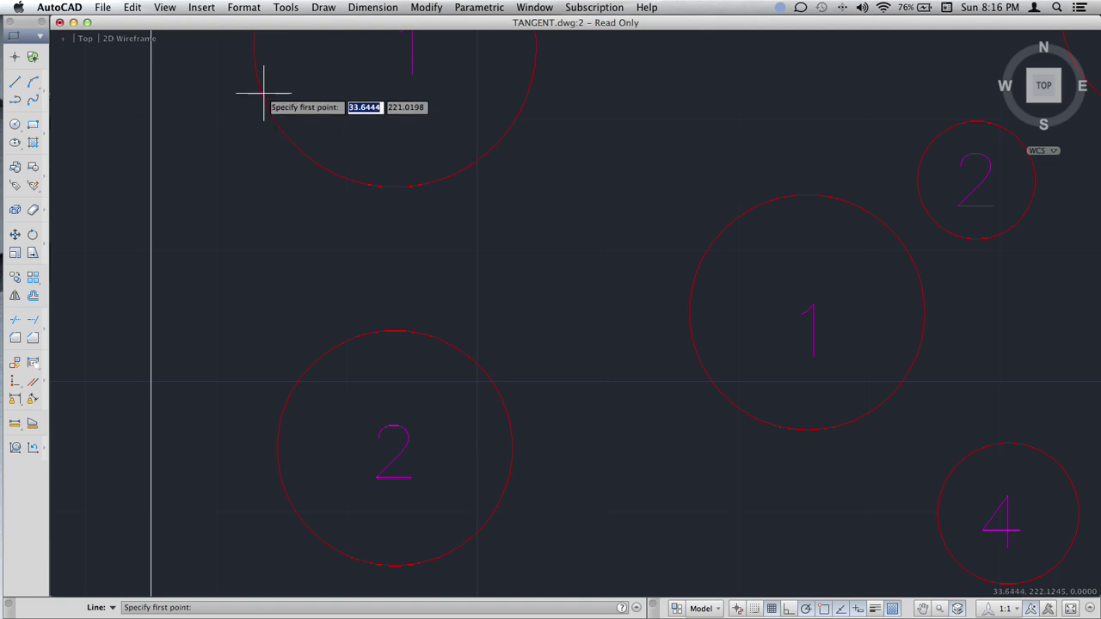
pyautogui.moveTo(297, 110); pyautogui.dragTo(324, 135, button='middle')
pyautogui.scroll(5, 324, 135)
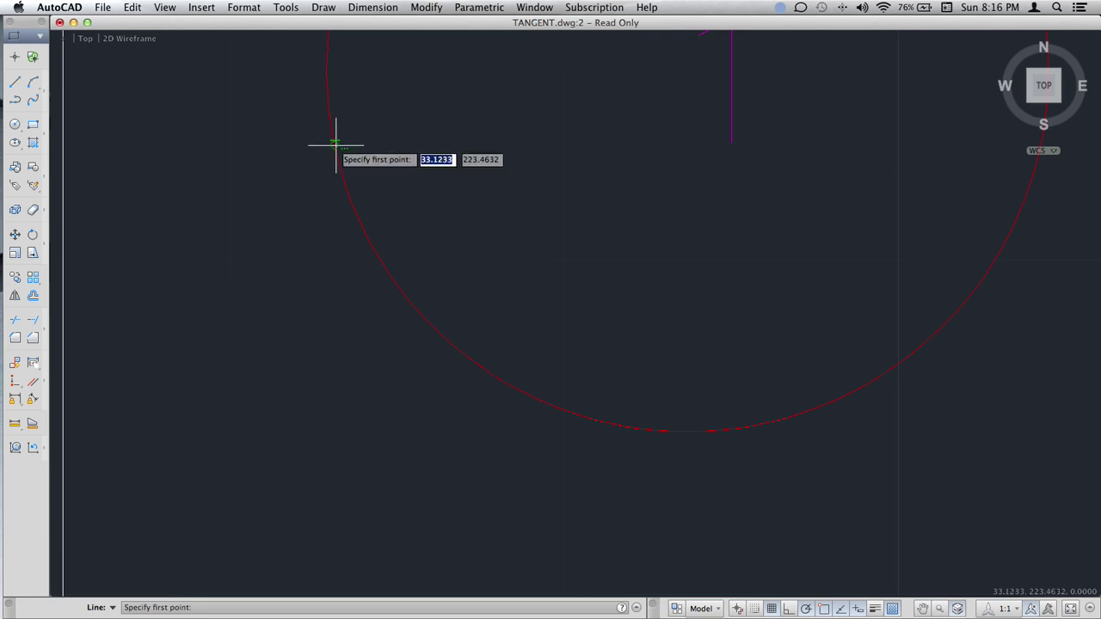
pyautogui.click(336, 145)
pyautogui.scroll(-2, 499, 184)
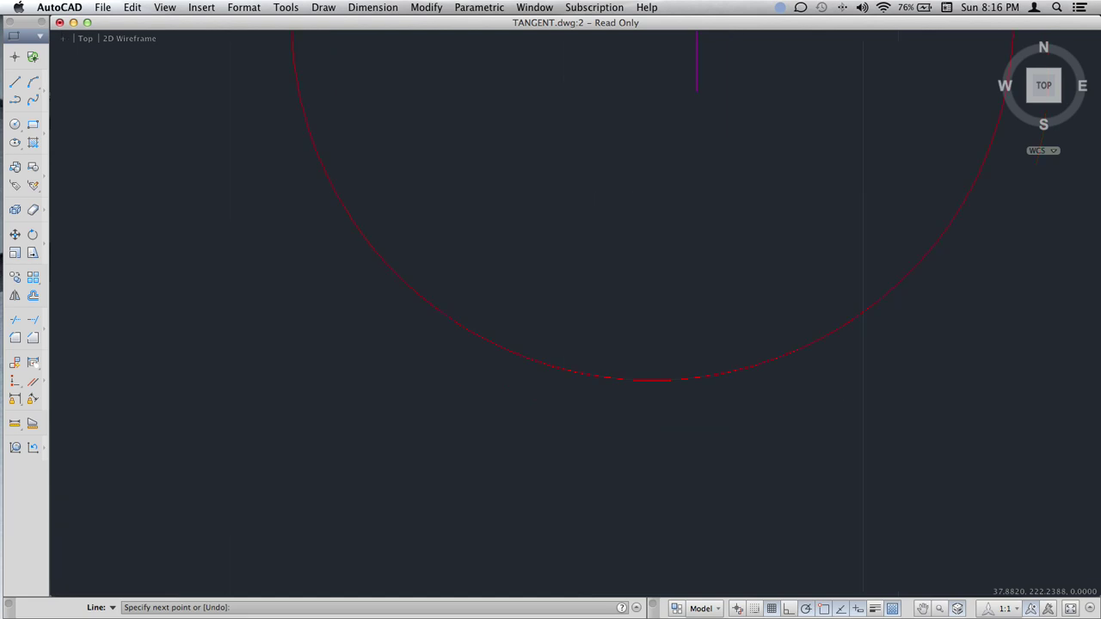
pyautogui.scroll(-6, 499, 215)
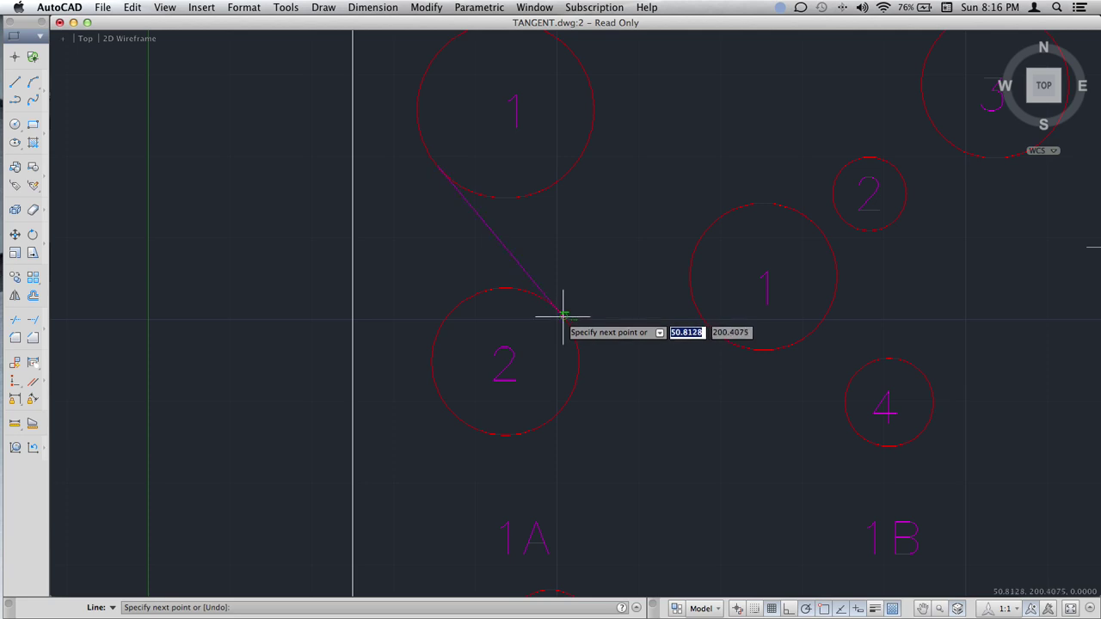
pyautogui.click(563, 314)
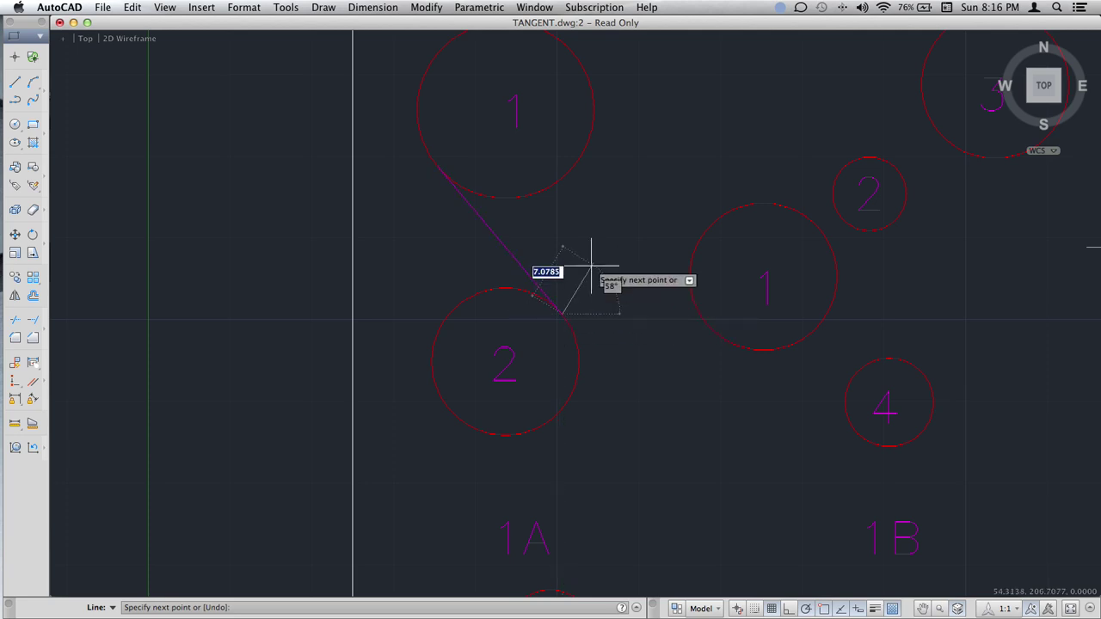
pyautogui.press('Return')
# Draw the crossing tangent line from circle 1's right side to circle 2's upper left.
pyautogui.write('line')
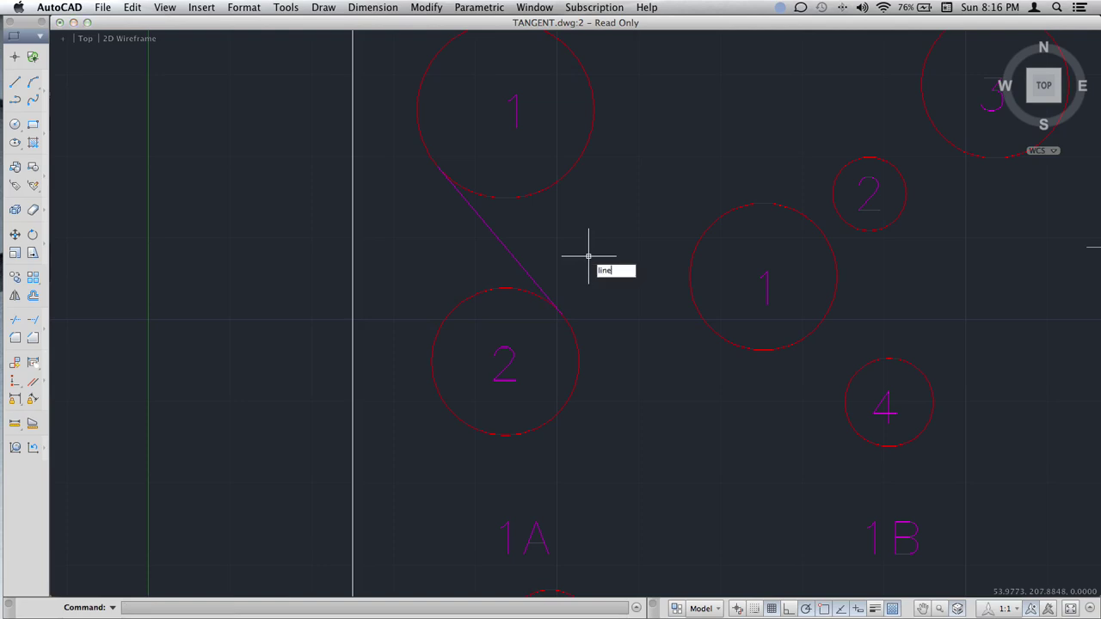
pyautogui.press('Return')
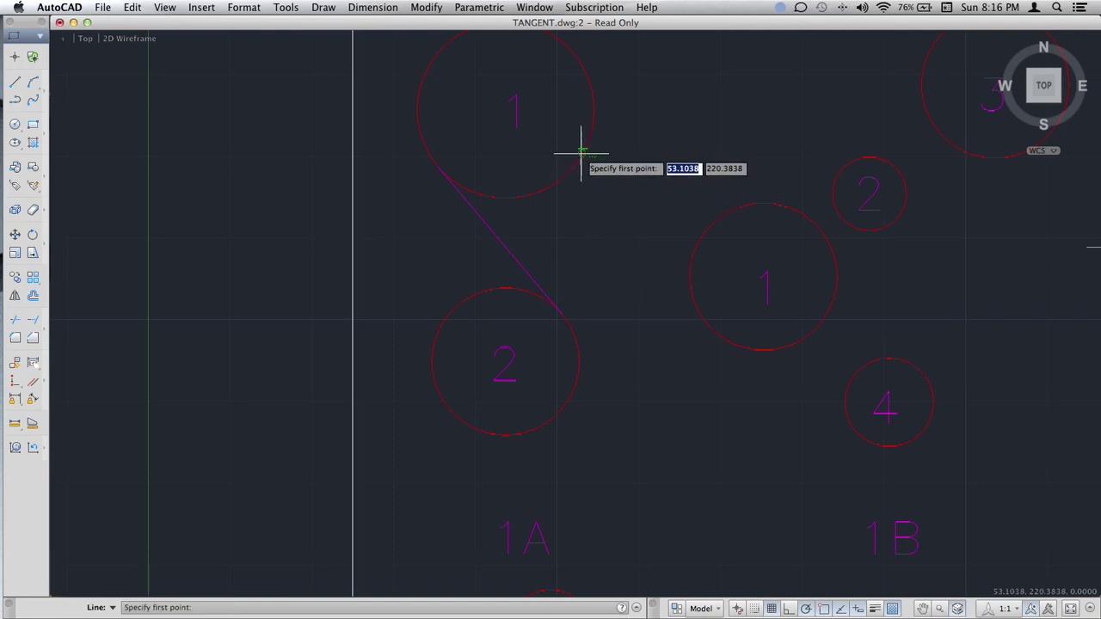
pyautogui.click(581, 153)
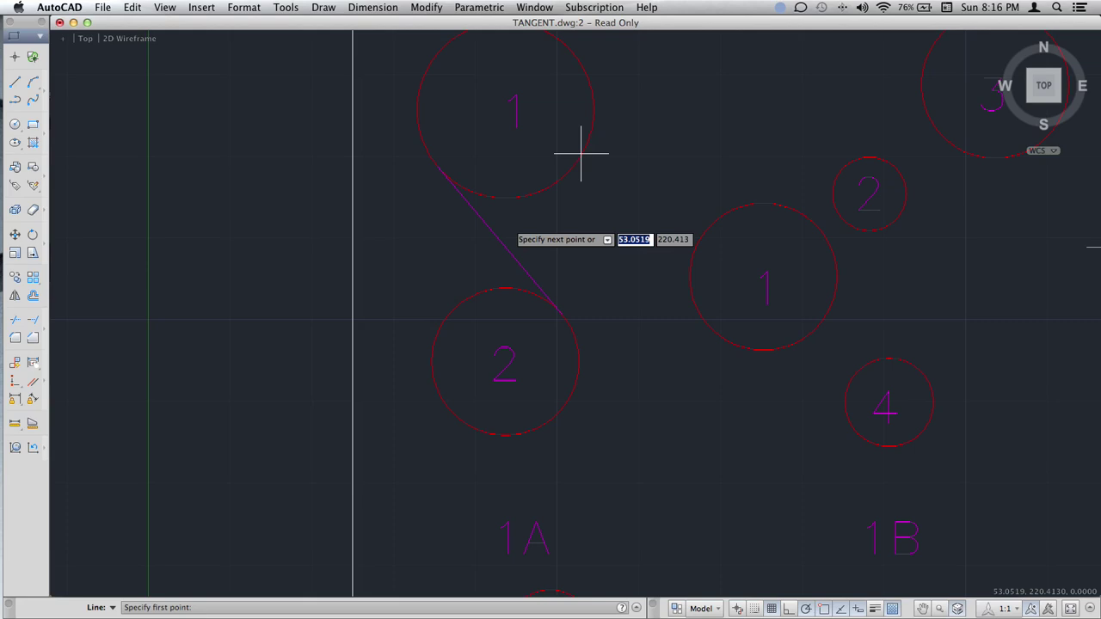
pyautogui.click(442, 303)
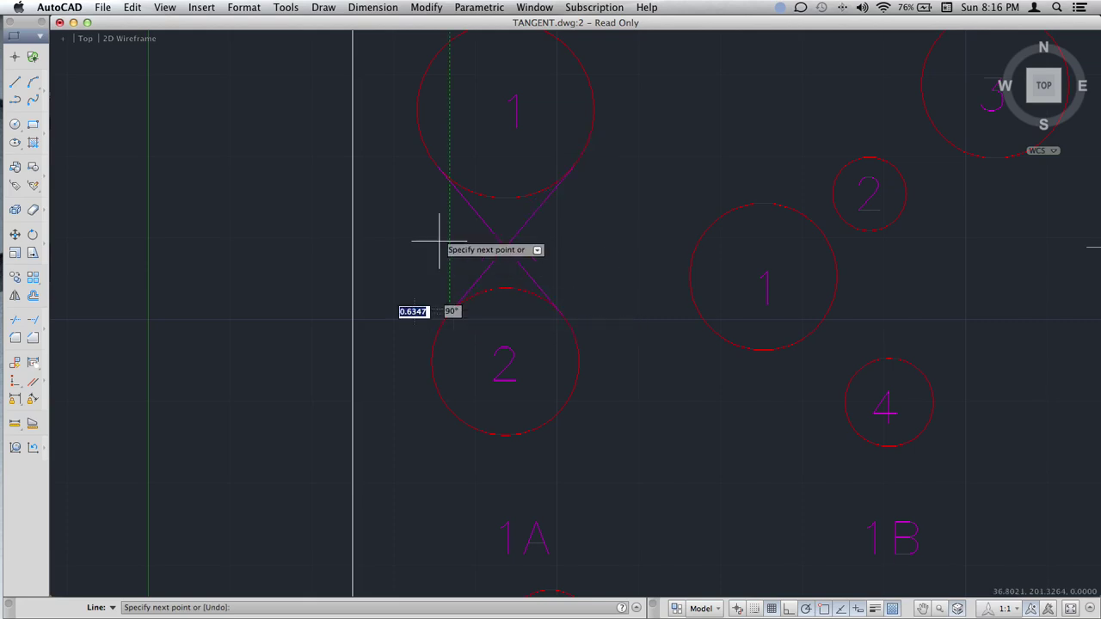
pyautogui.press('Escape')
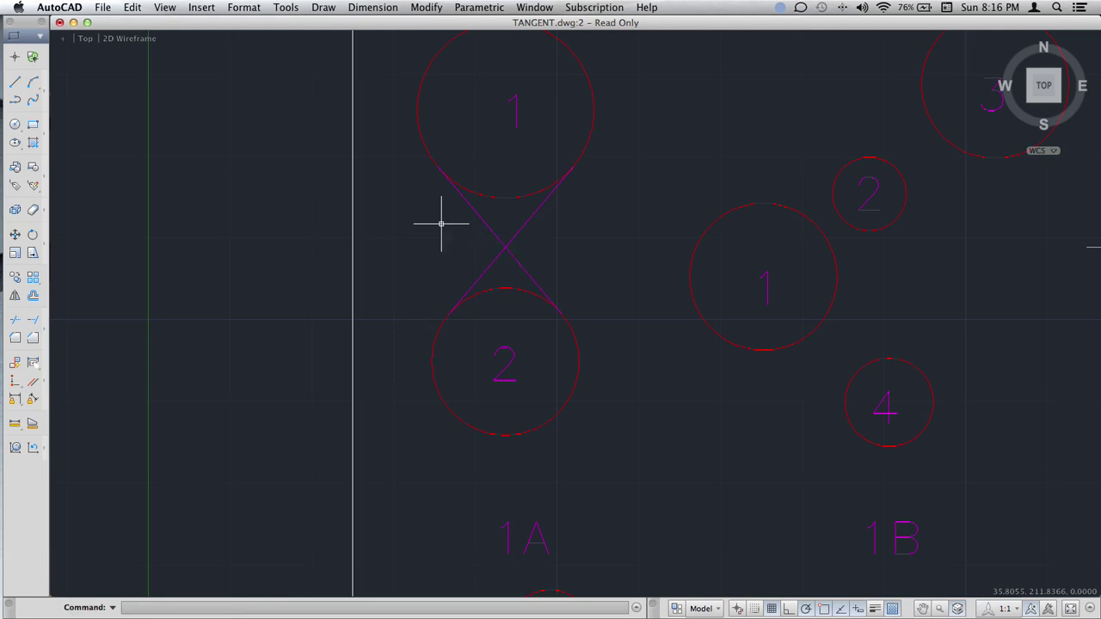
# Draw the left outer tangent line from circle 1's left edge to circle 2's left side.
pyautogui.write('line')
pyautogui.press('Return')
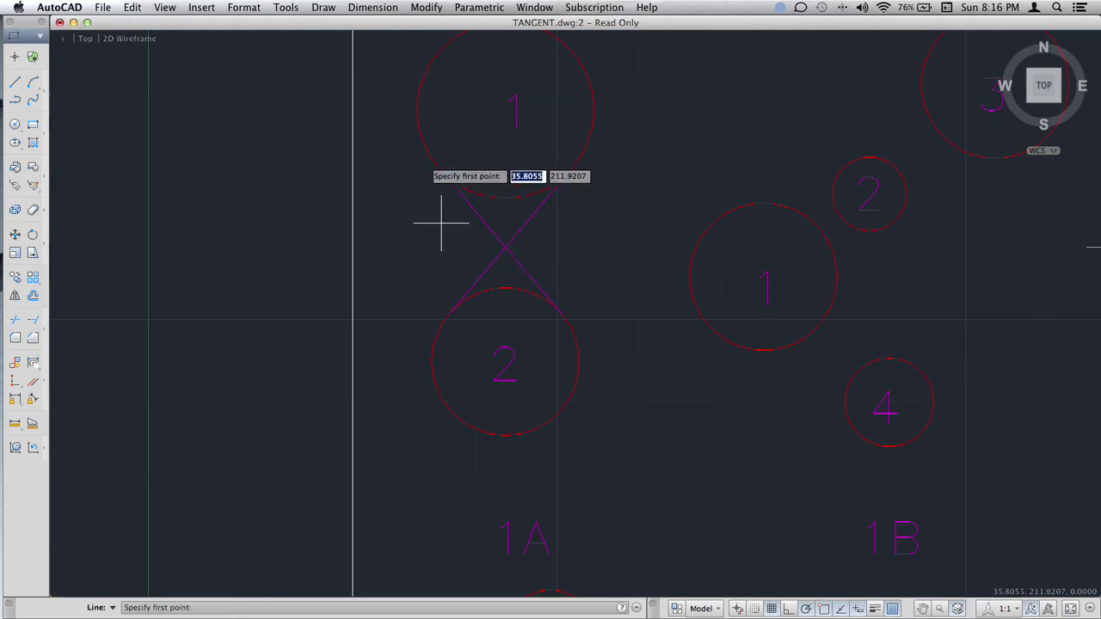
pyautogui.click(421, 130)
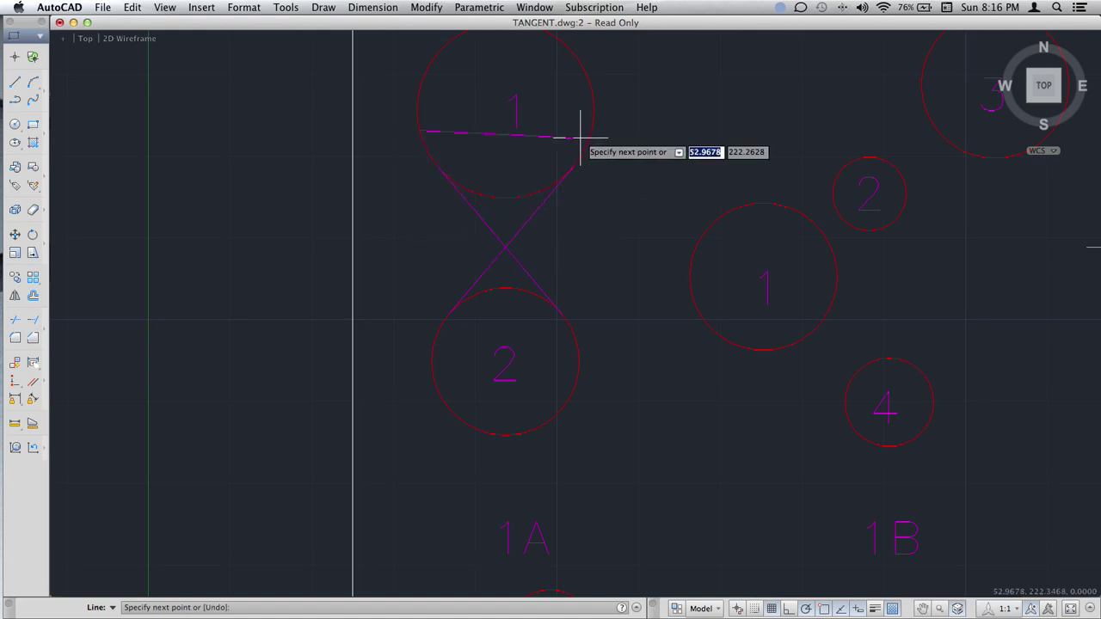
pyautogui.click(434, 325)
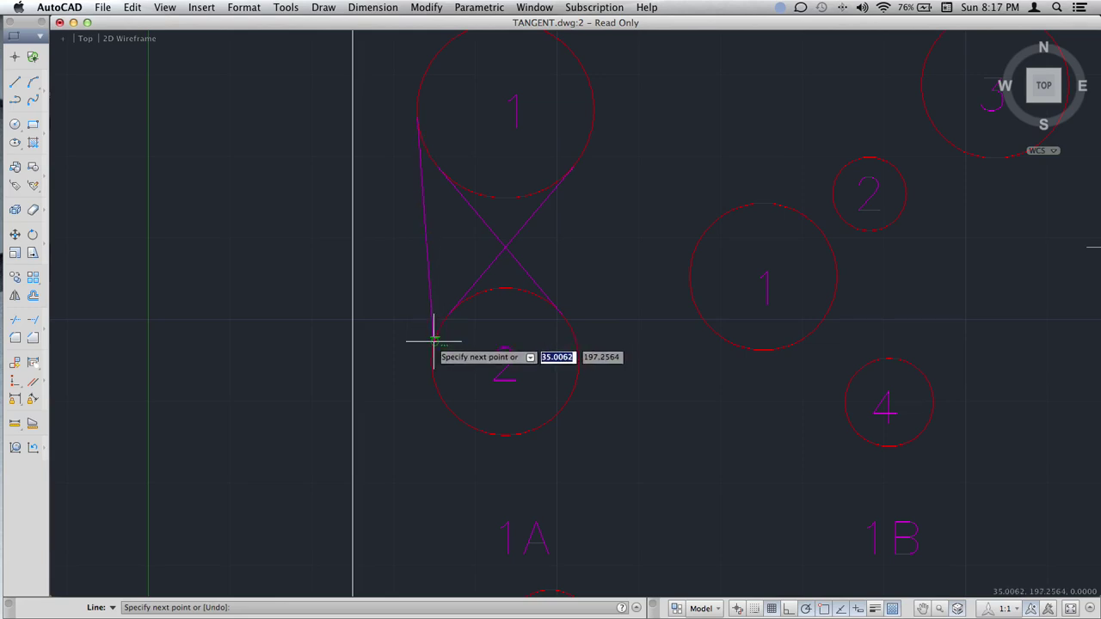
pyautogui.click(436, 337)
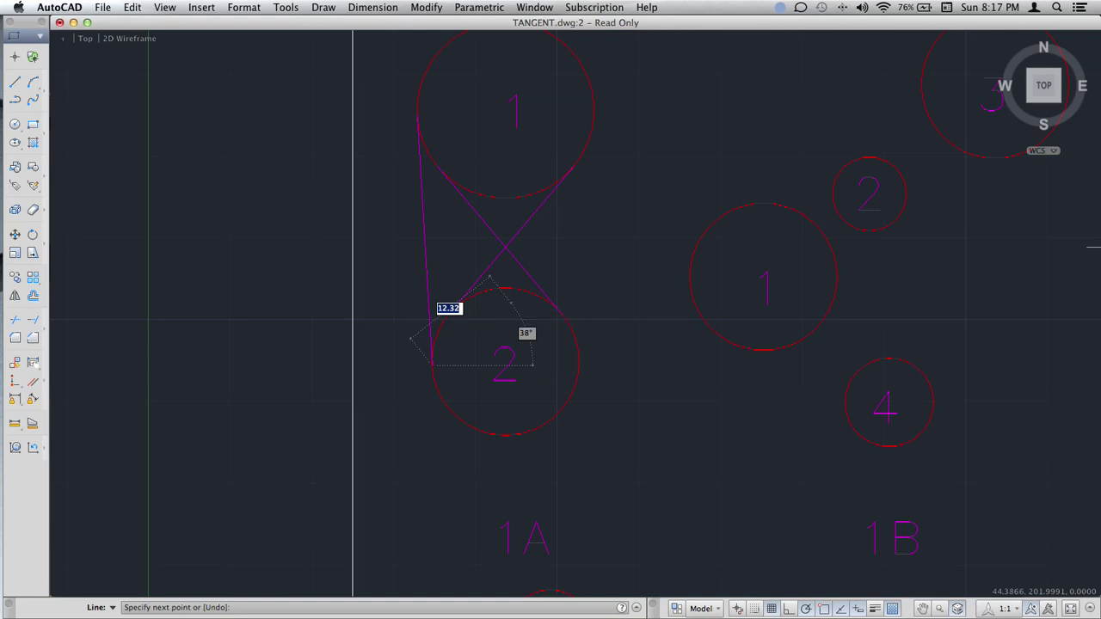
pyautogui.press('Return')
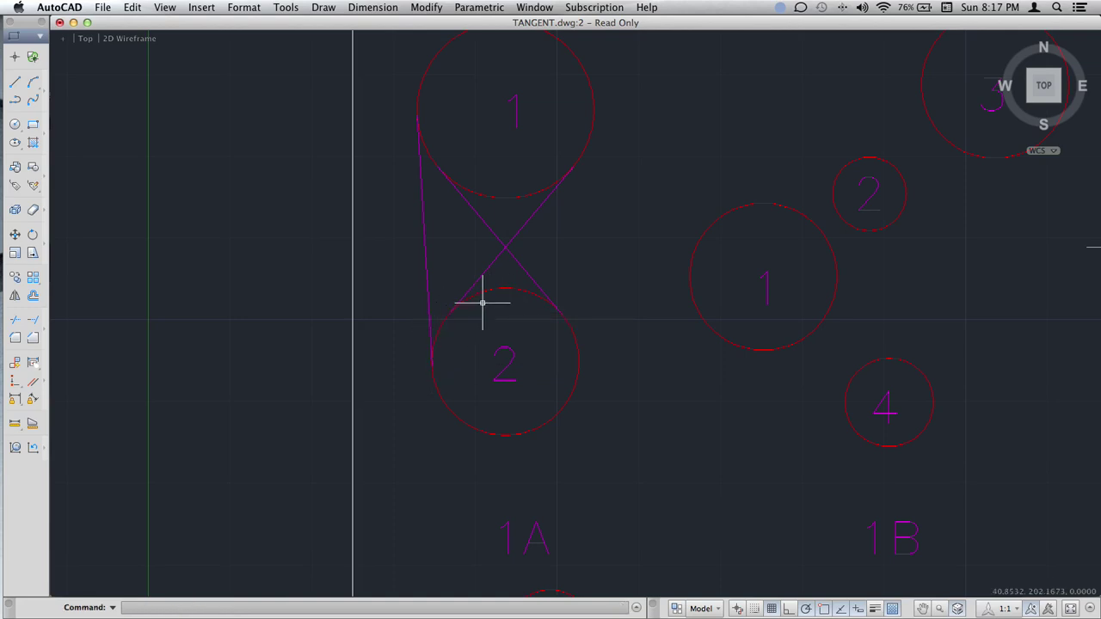
# Draw the right outer tangent line from circle 1's right side to circle 2's right side.
pyautogui.write('line')
pyautogui.press('Return')
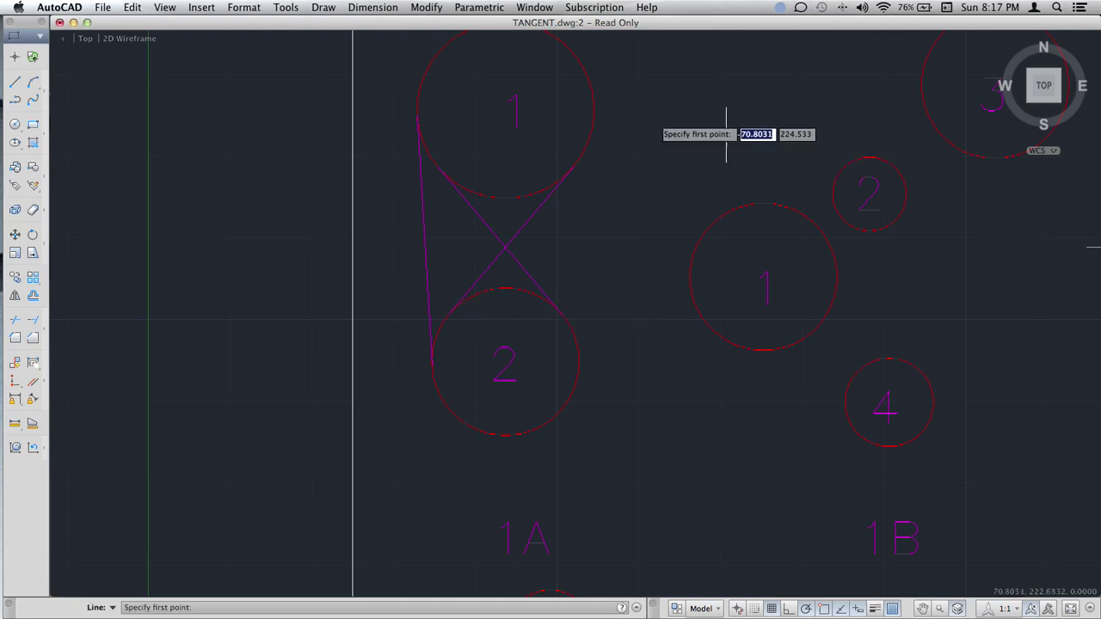
pyautogui.press('Return')
pyautogui.press('Escape')
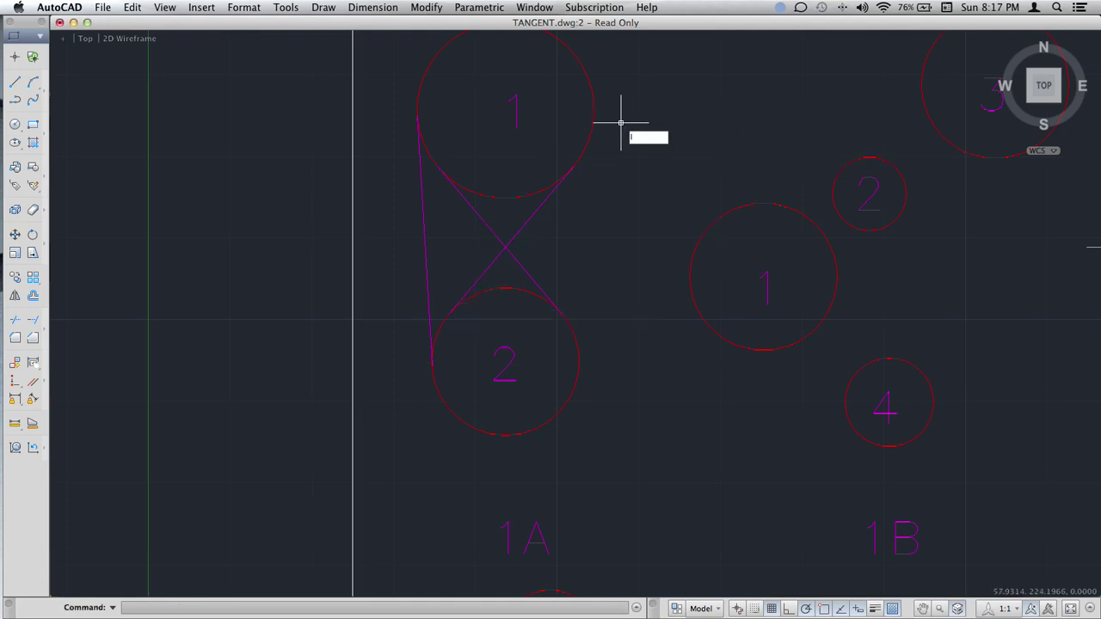
pyautogui.write('line')
pyautogui.press('Return')
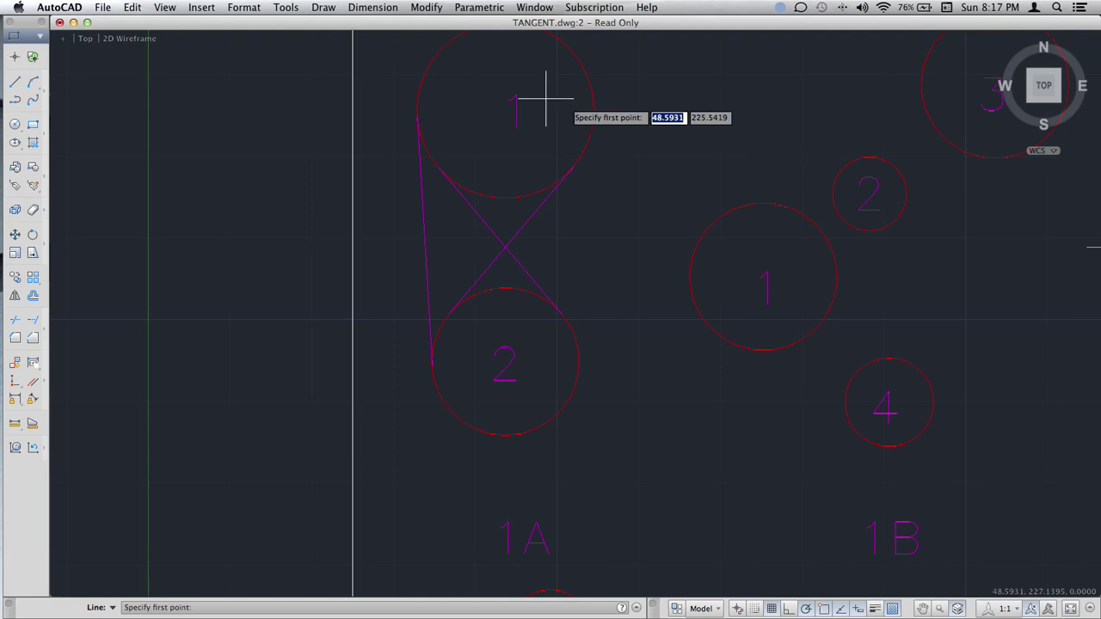
pyautogui.click(597, 109)
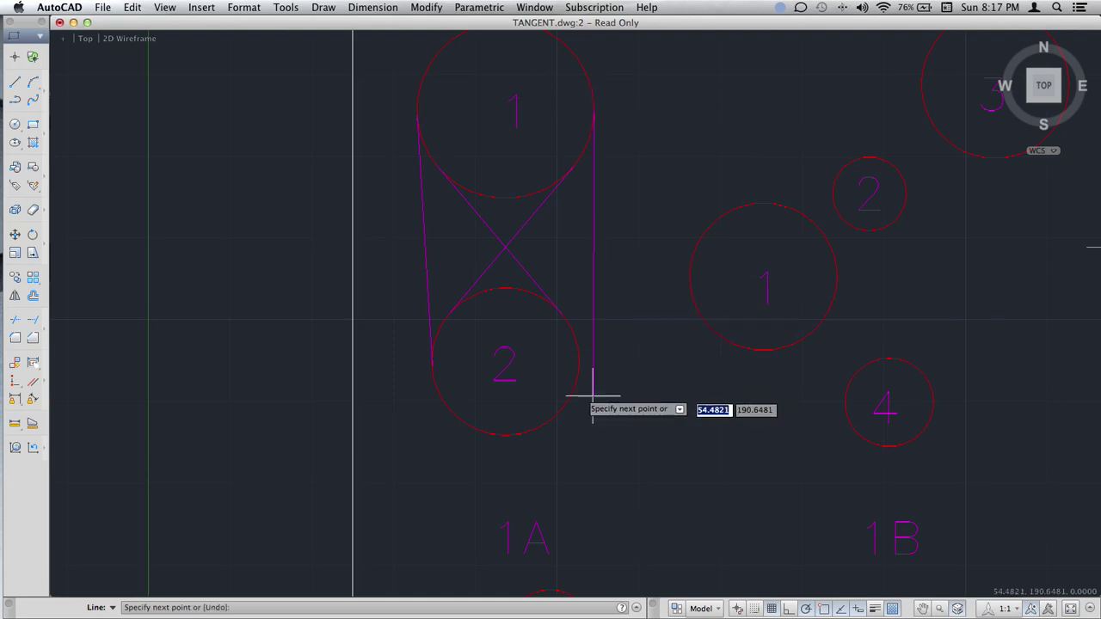
pyautogui.click(580, 364)
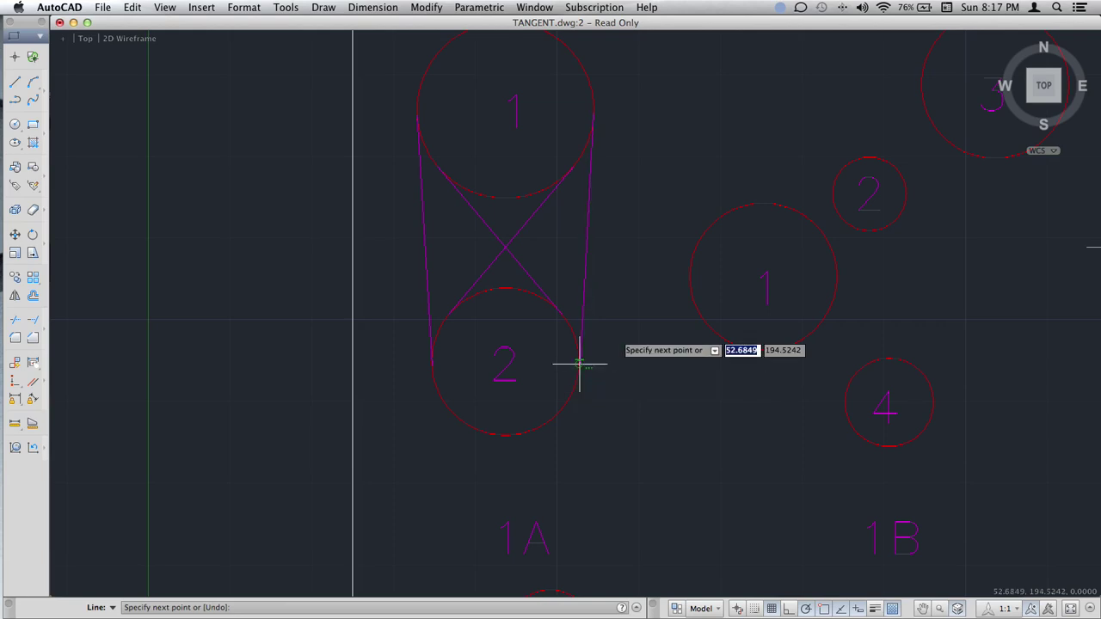
pyautogui.press('Return')
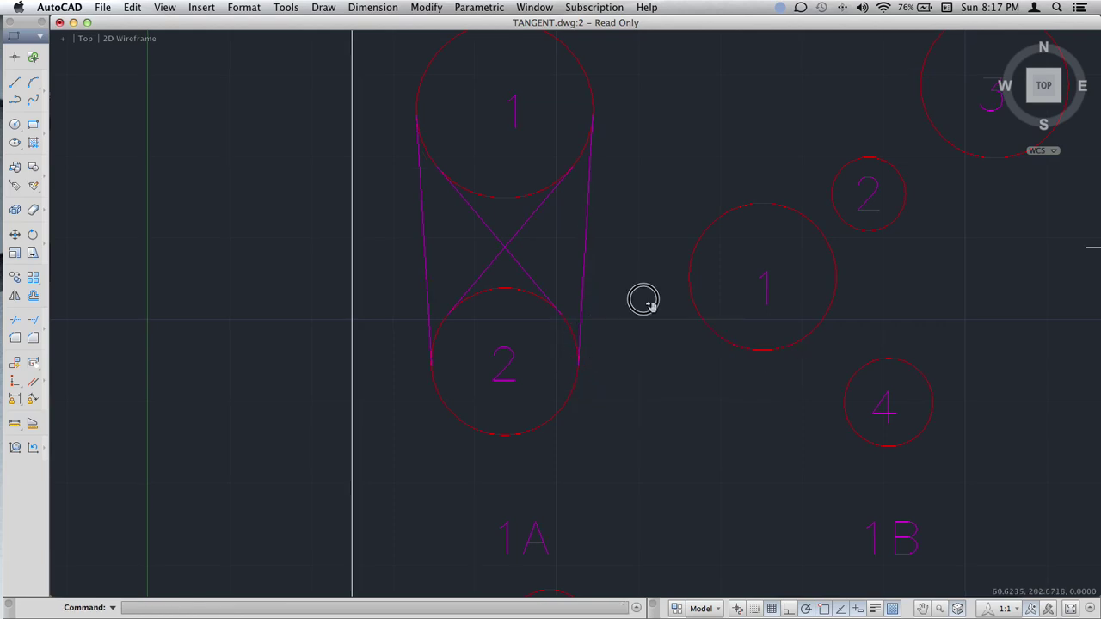
# Draw 1B tangents: circle 1's top to circle 2's underside, then circle 2's right side to circle 3.
pyautogui.moveTo(643, 299); pyautogui.dragTo(582, 301, button='middle')
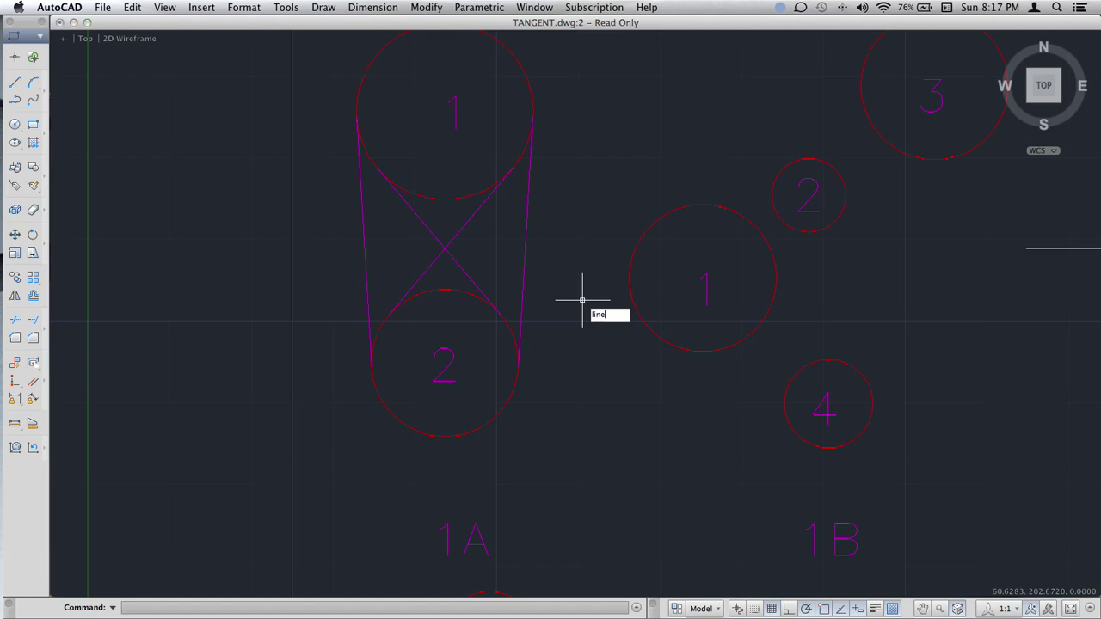
pyautogui.press('Return')
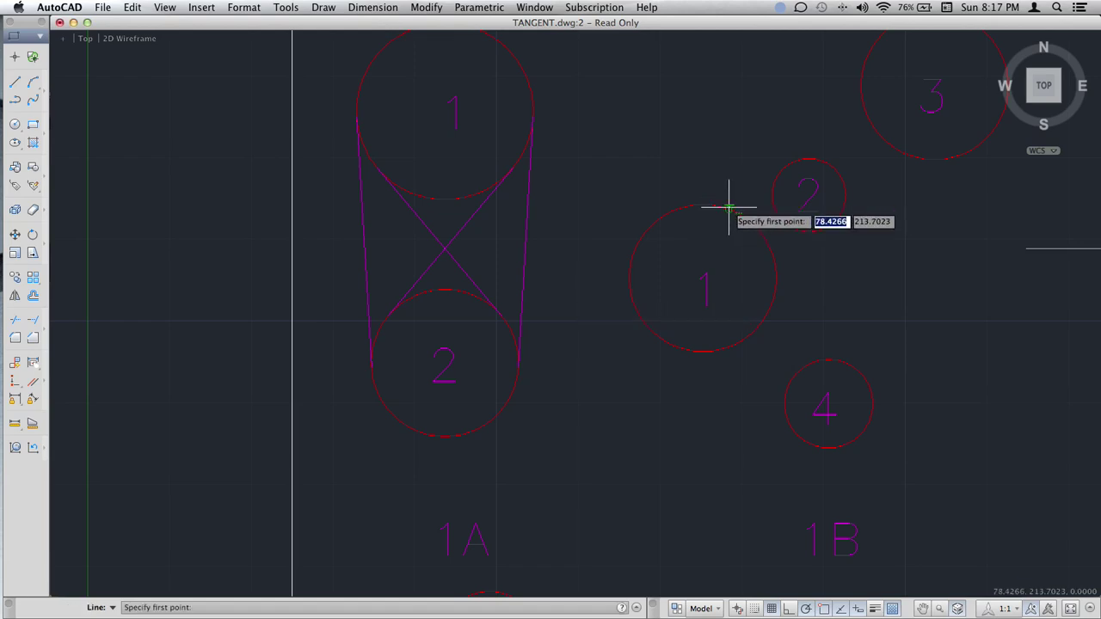
pyautogui.click(729, 208)
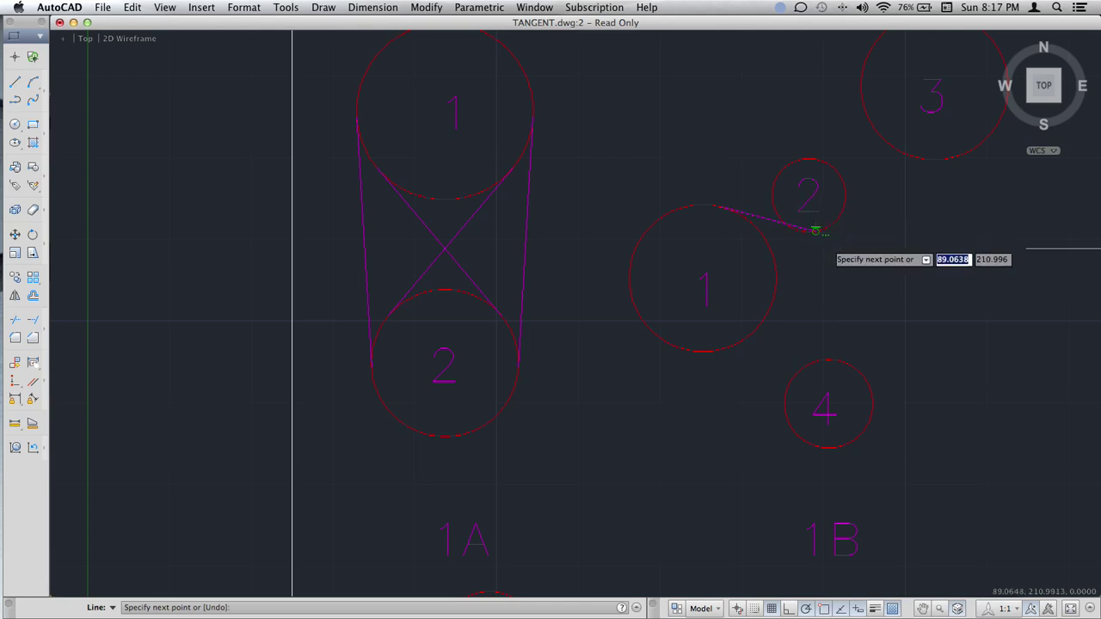
pyautogui.click(818, 233)
pyautogui.press('Return')
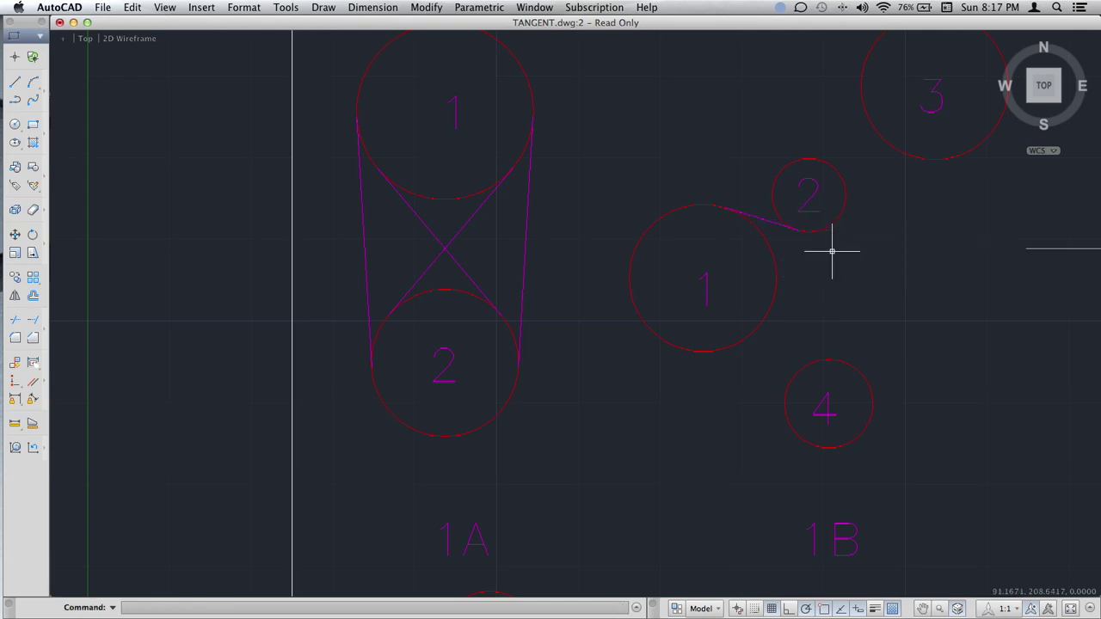
pyautogui.press('Return')
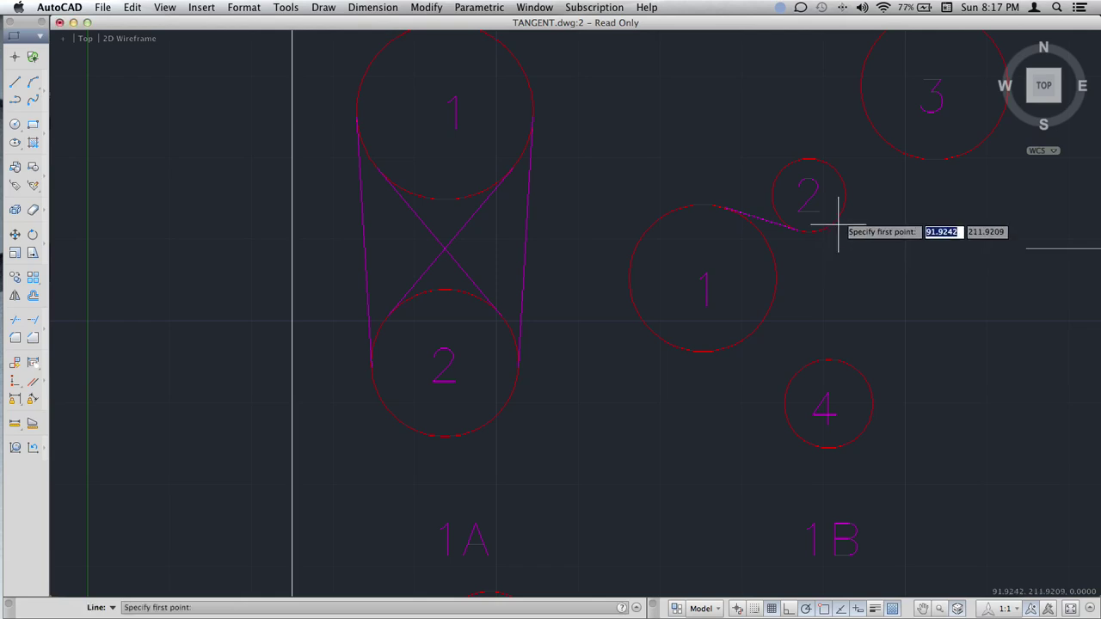
pyautogui.click(841, 212)
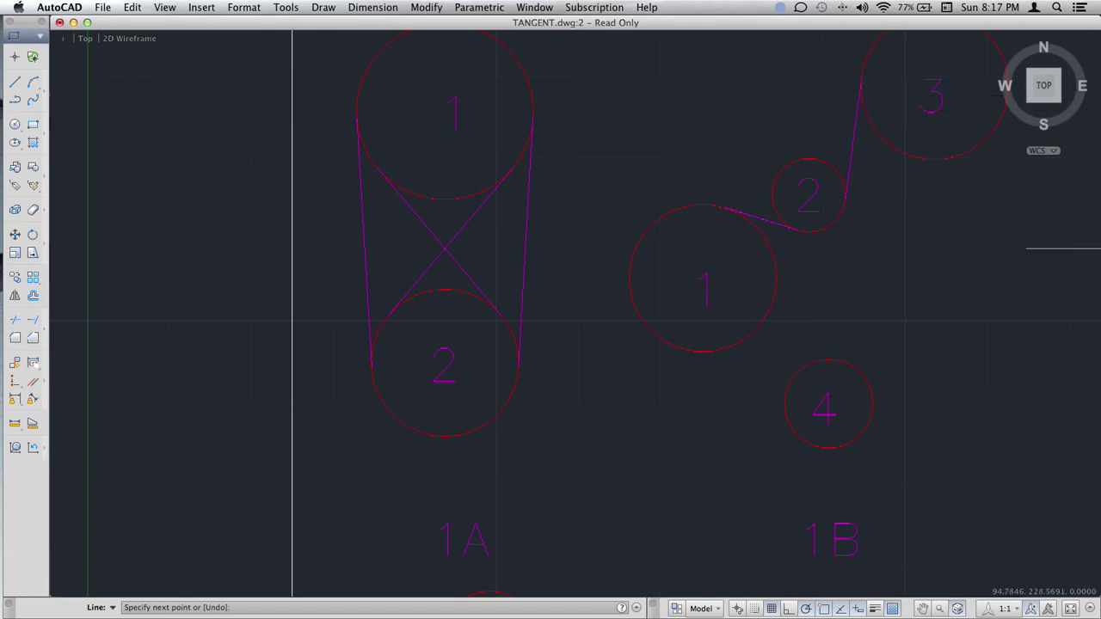
pyautogui.click(861, 85)
pyautogui.press('Return')
# Draw tangents from circle 3's right to circle 4's right, and circle 4's lower left to circle 1's underside.
pyautogui.hscroll(5, 946, 233)
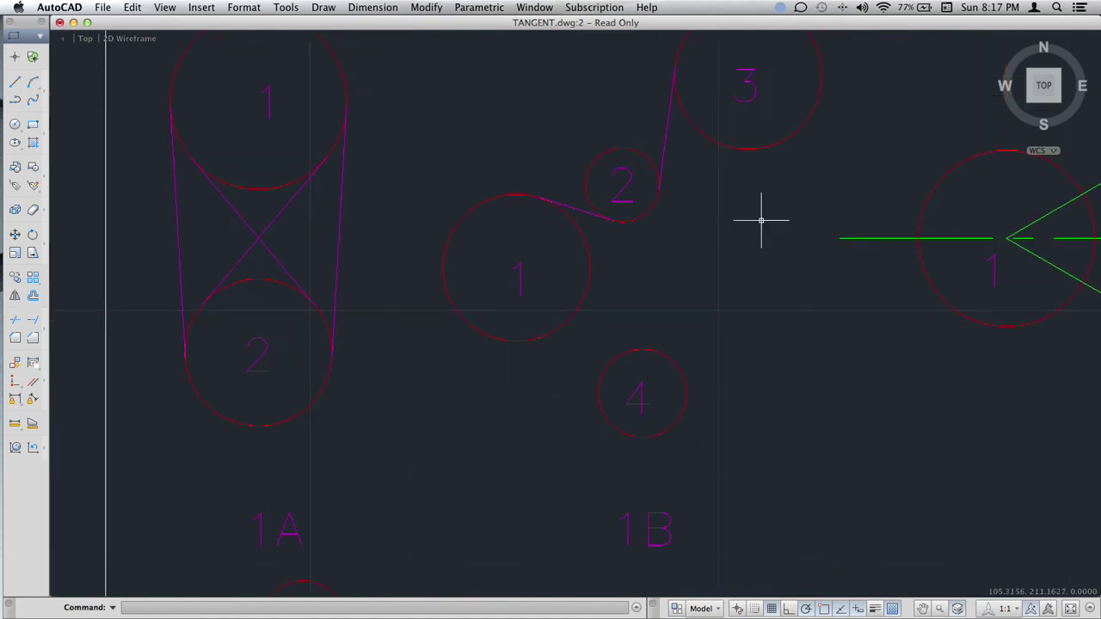
pyautogui.write('line')
pyautogui.press('Return')
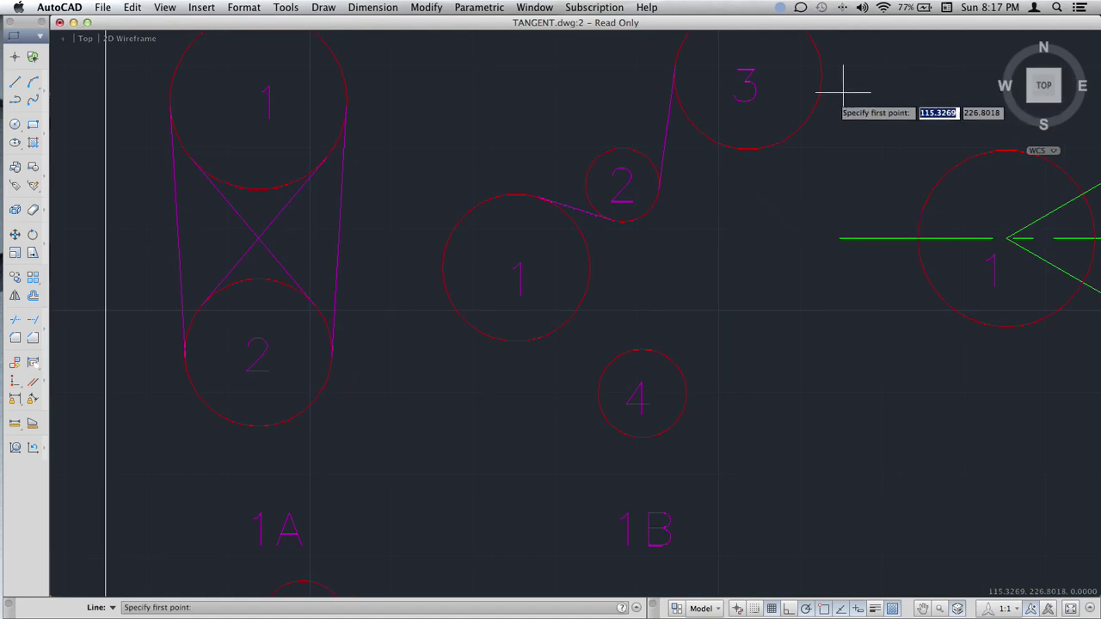
pyautogui.click(813, 112)
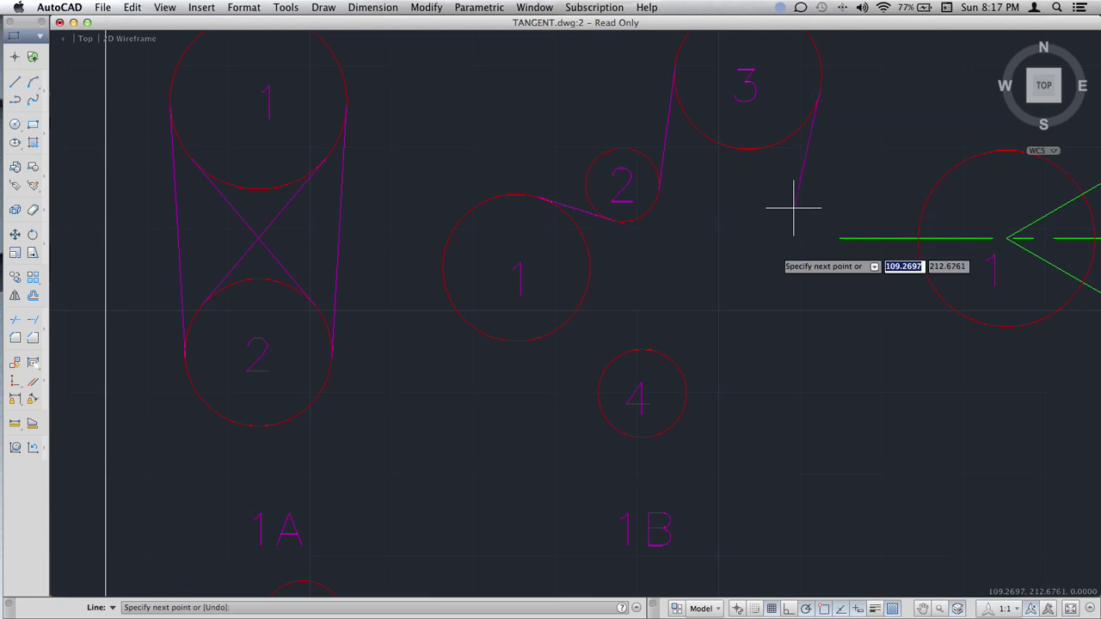
pyautogui.click(695, 395)
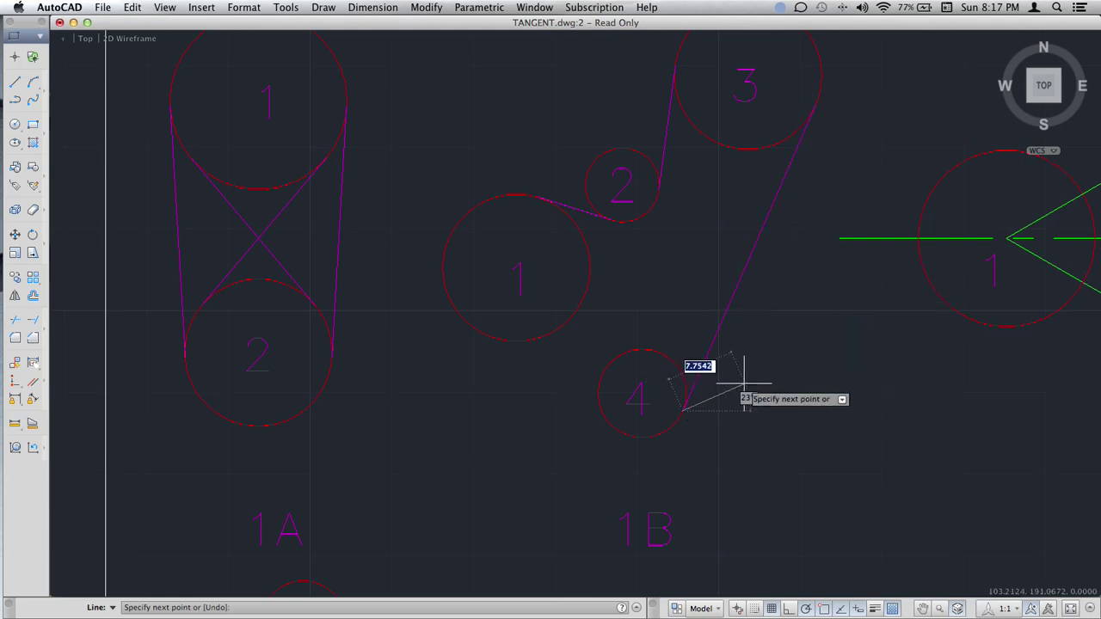
pyautogui.press('Return')
pyautogui.press('Return')
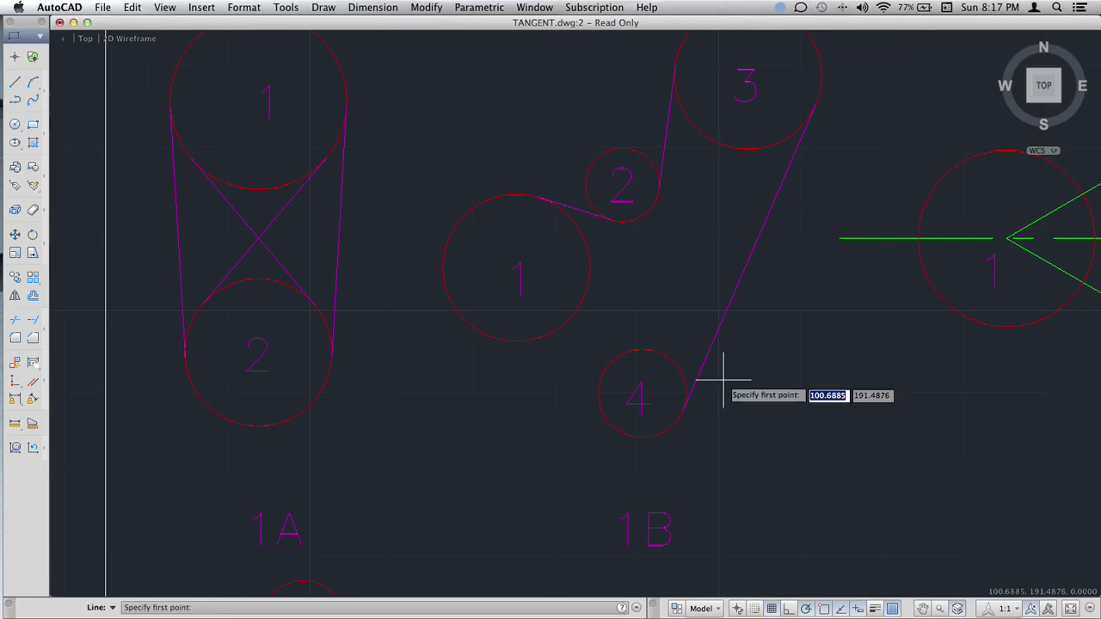
pyautogui.click(598, 419)
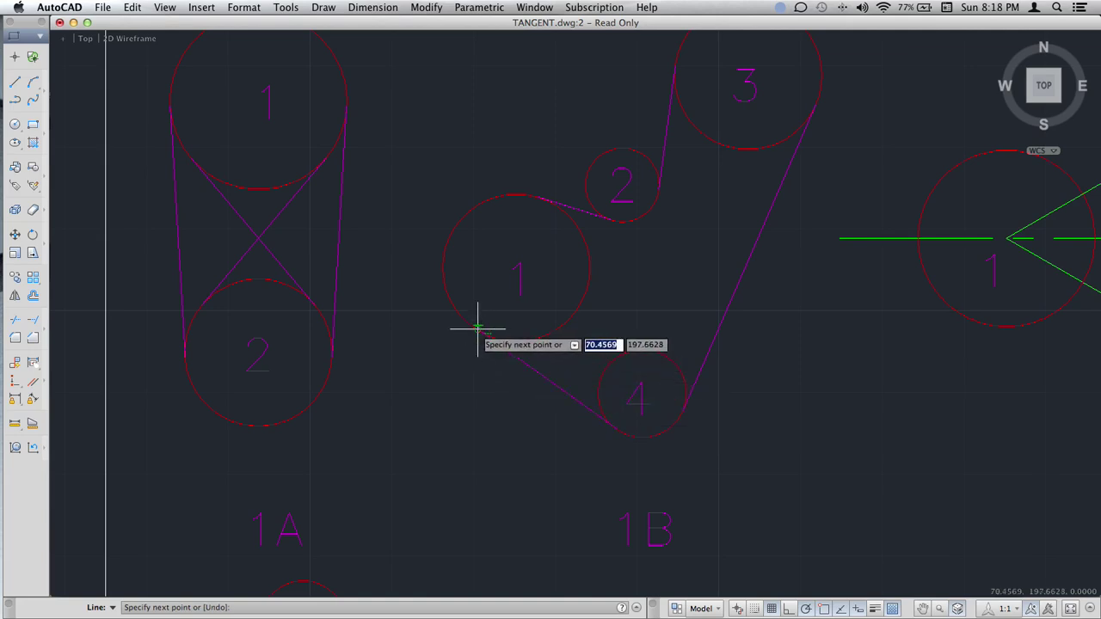
pyautogui.click(478, 329)
pyautogui.press('Return')
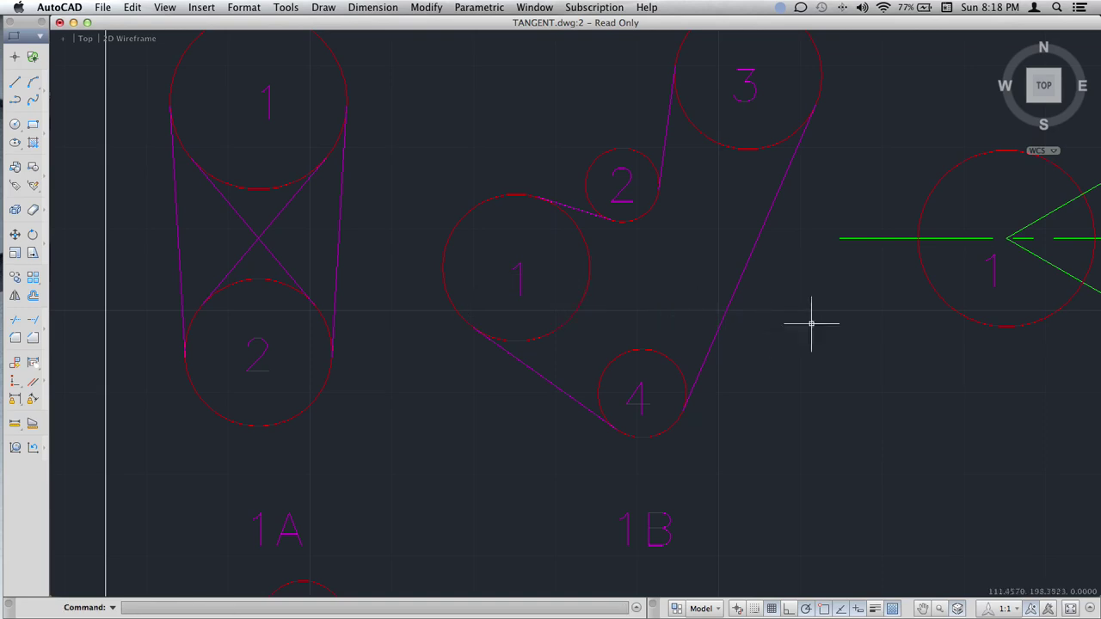
pyautogui.moveTo(811, 324)
pyautogui.mouseDown(button='middle')
pyautogui.moveTo(514, 339)
pyautogui.moveTo(395, 375)
pyautogui.mouseUp(button='middle')
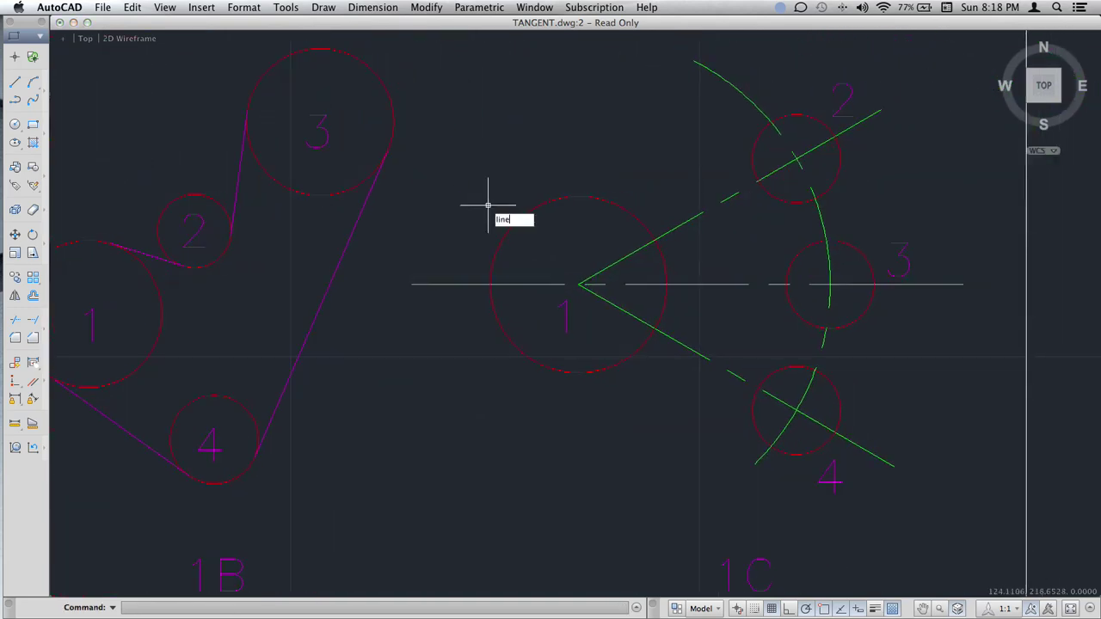
# Draw two tangent lines in 1C from circle 2 to the top of circle 1.
pyautogui.press('Return')
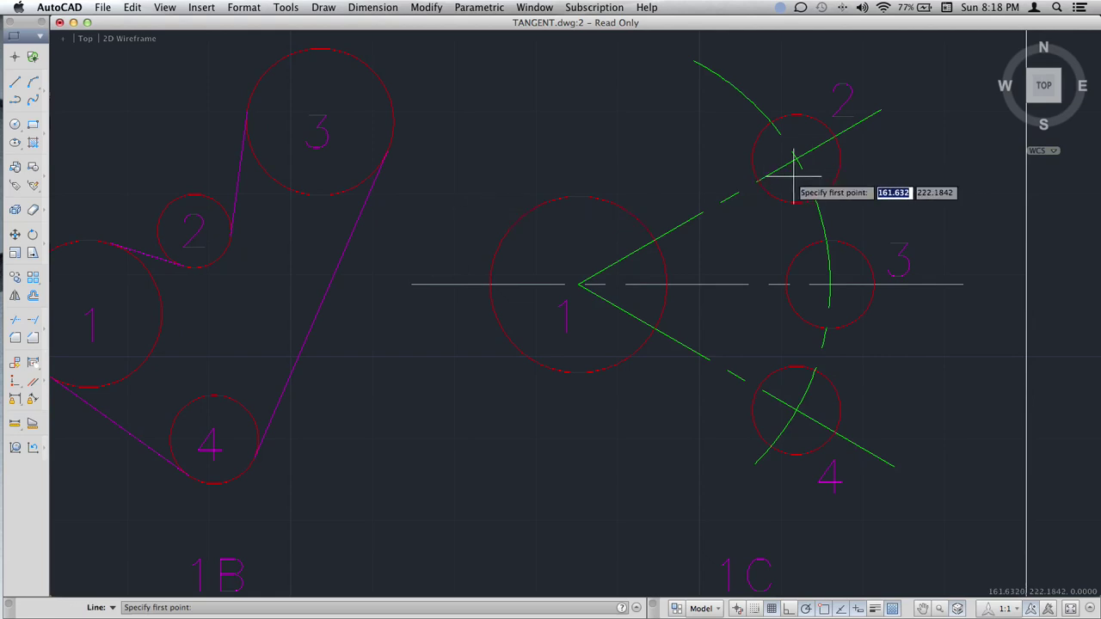
pyautogui.click(786, 111)
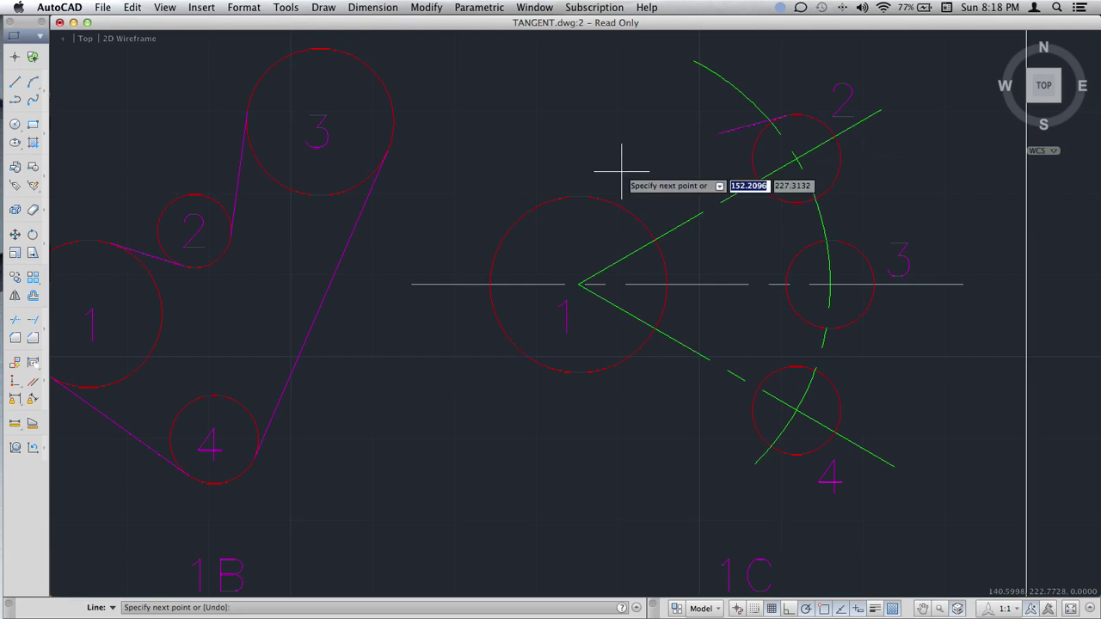
pyautogui.click(570, 193)
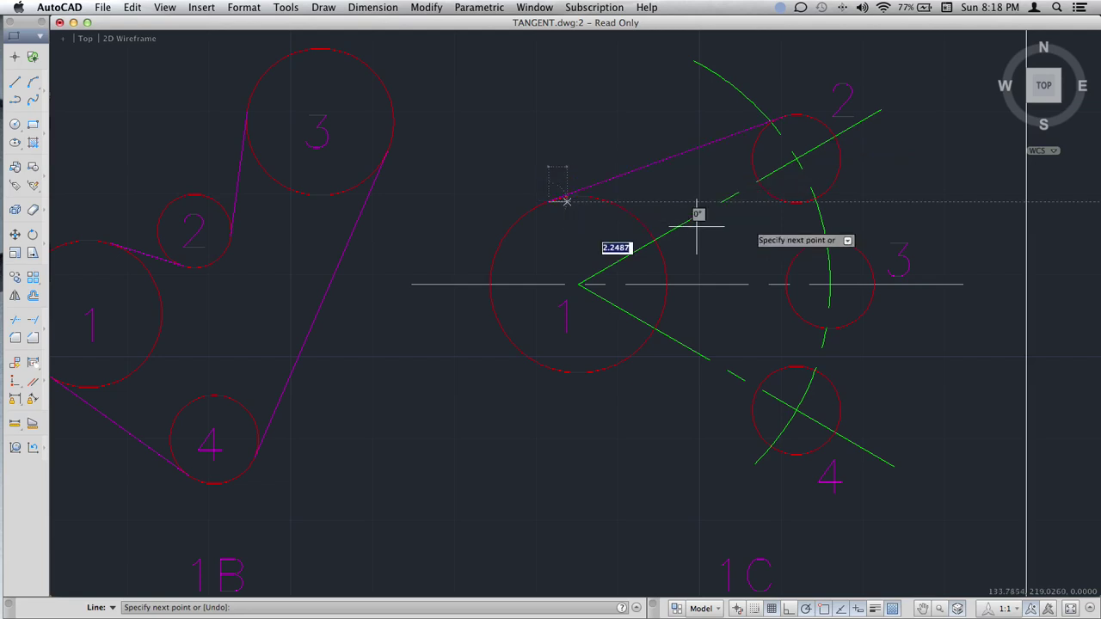
pyautogui.press('Return')
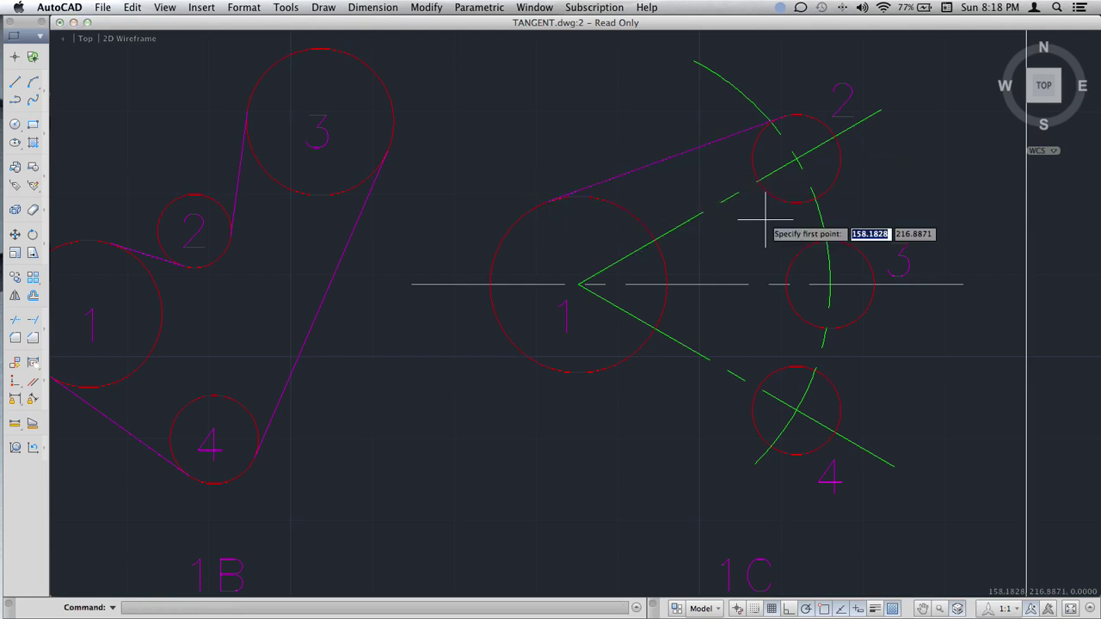
pyautogui.press('Return')
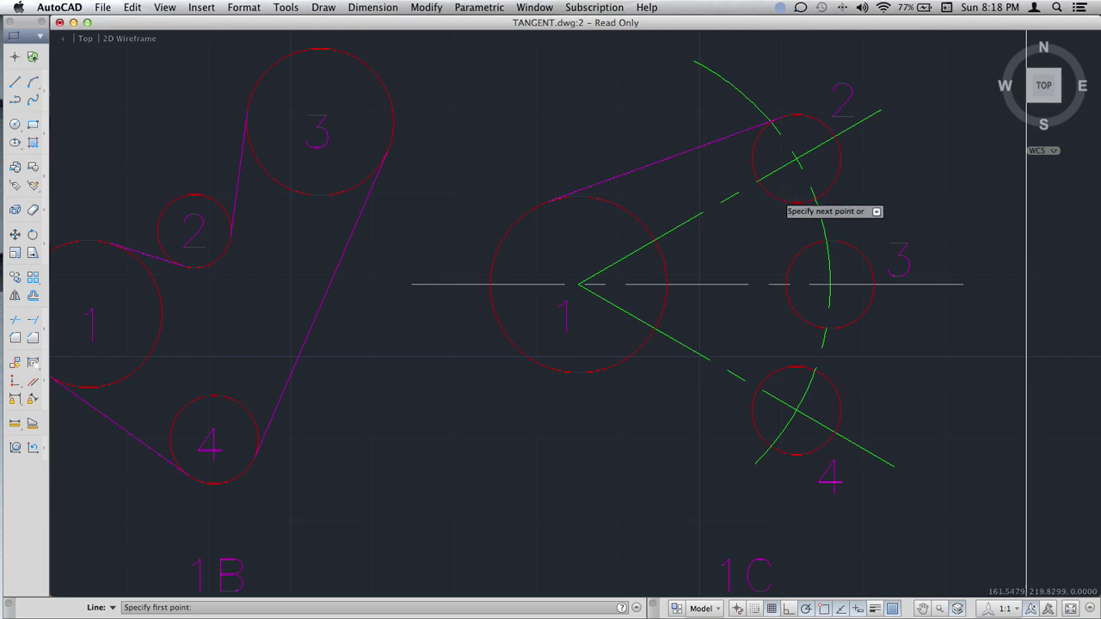
pyautogui.click(792, 199)
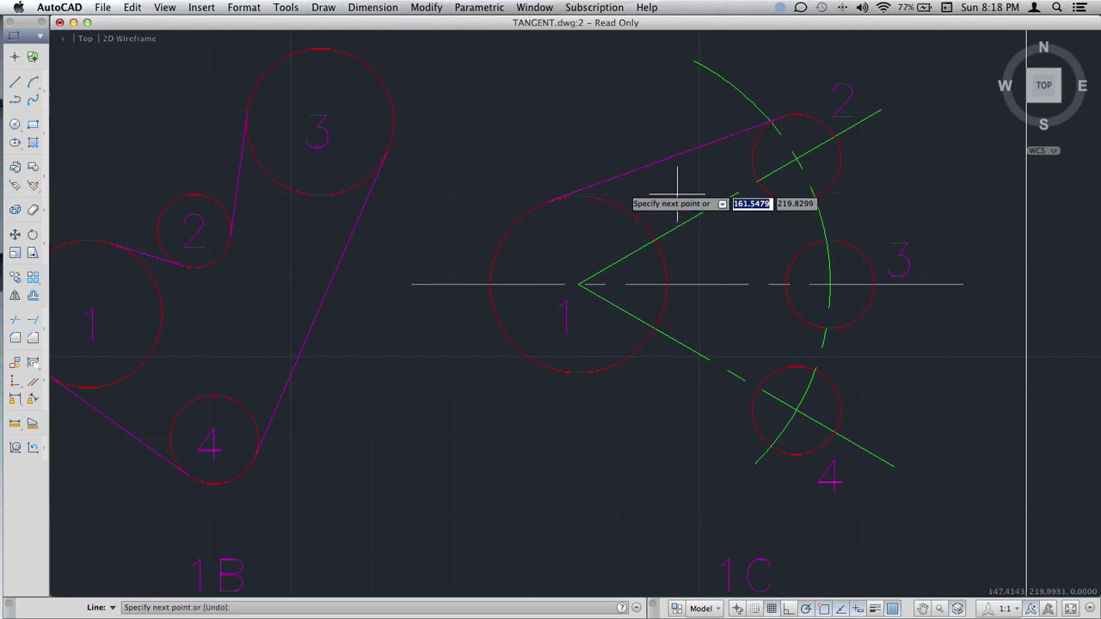
pyautogui.click(583, 196)
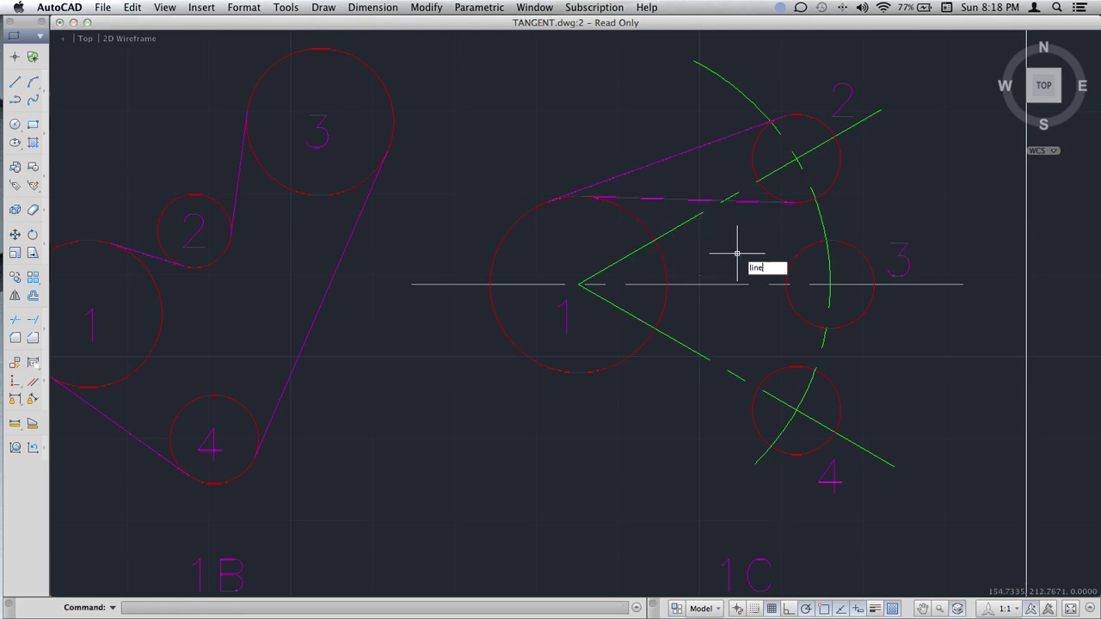
# Draw two tangent lines in 1C from circle 3 up to the top of circle 1.
pyautogui.press('Return')
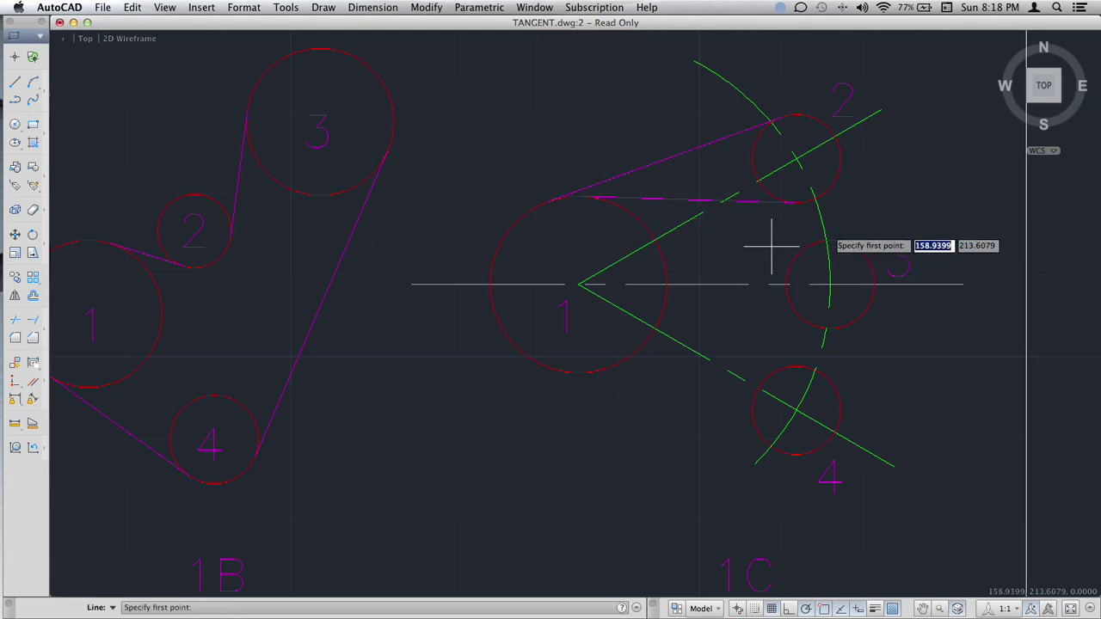
pyautogui.click(841, 245)
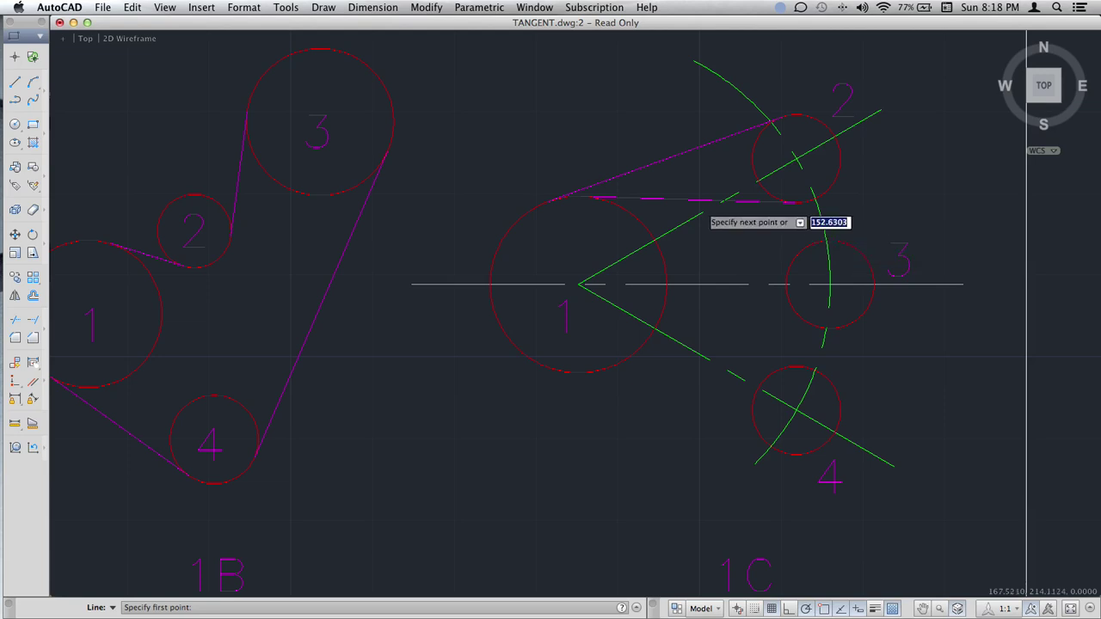
pyautogui.click(625, 205)
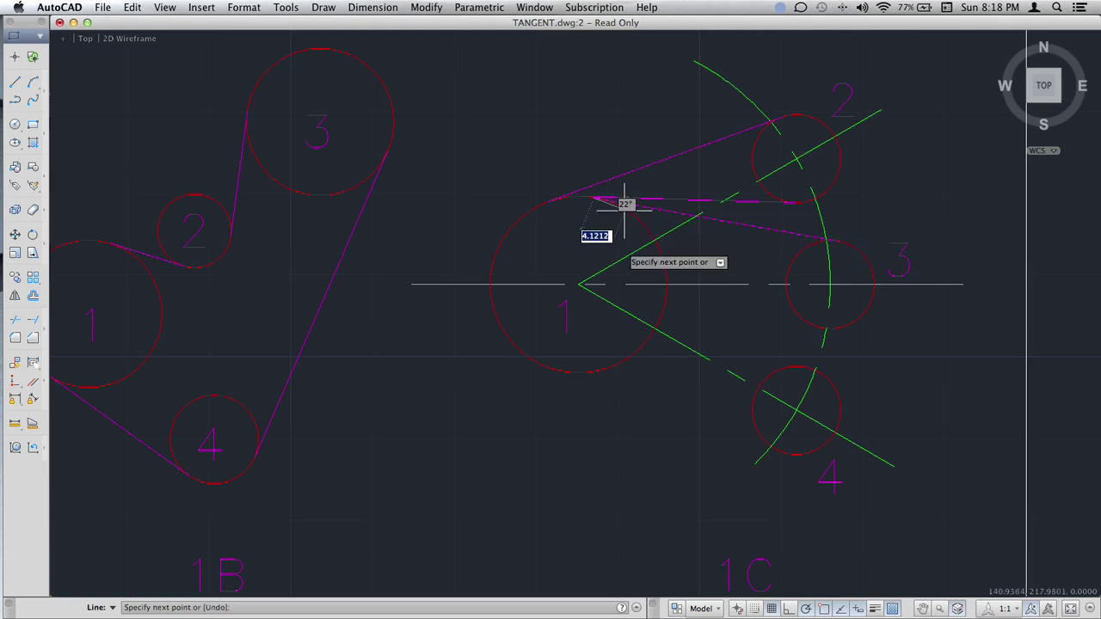
pyautogui.press('Return')
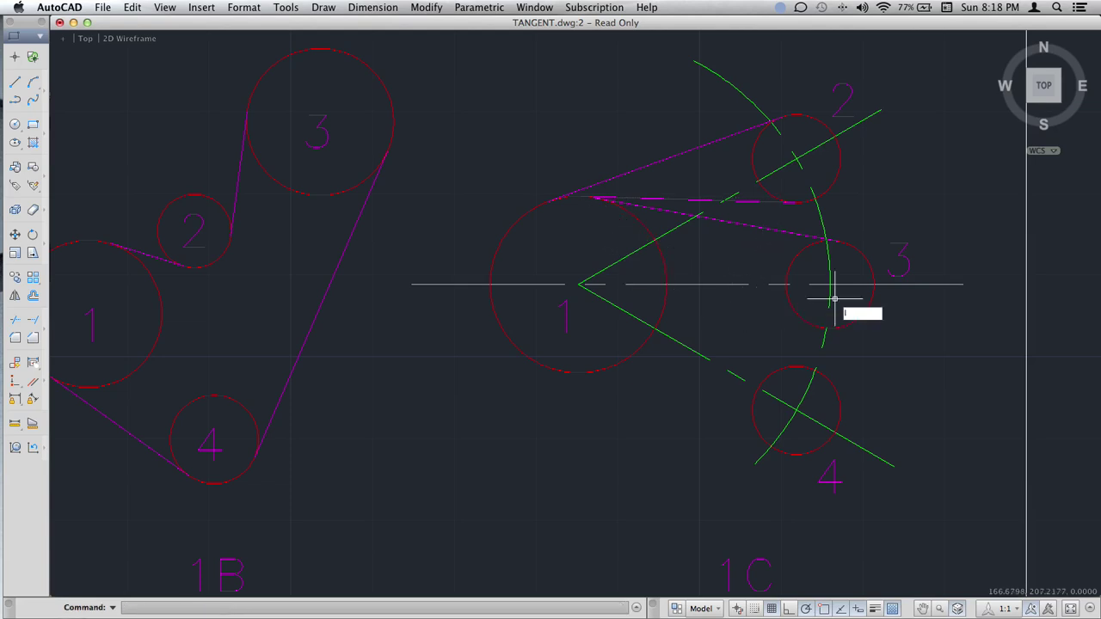
pyautogui.press('Return')
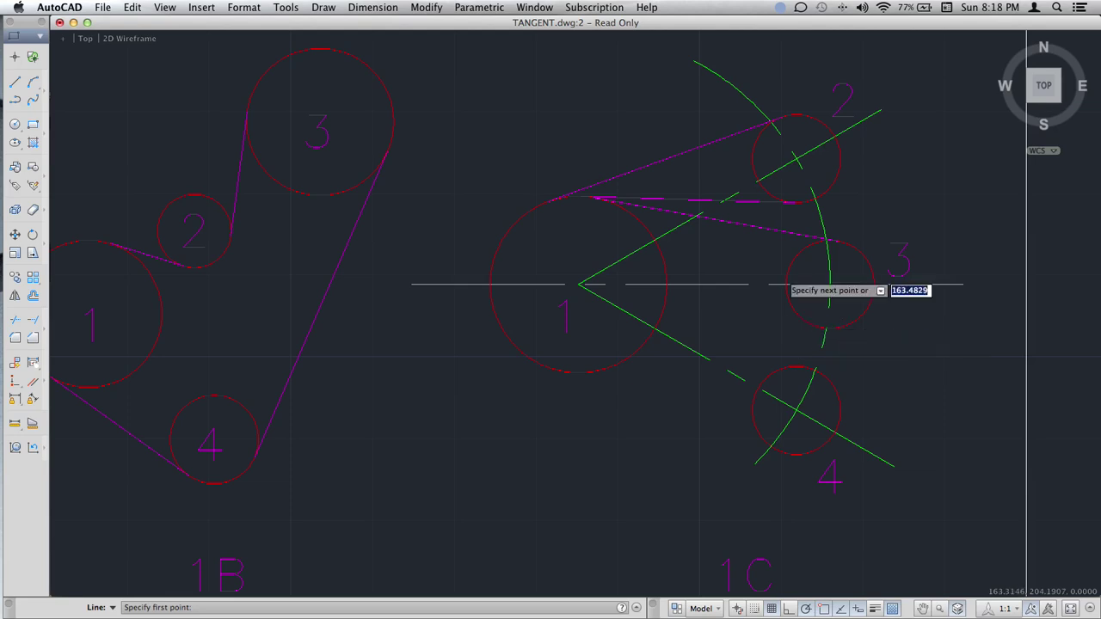
pyautogui.click(783, 277)
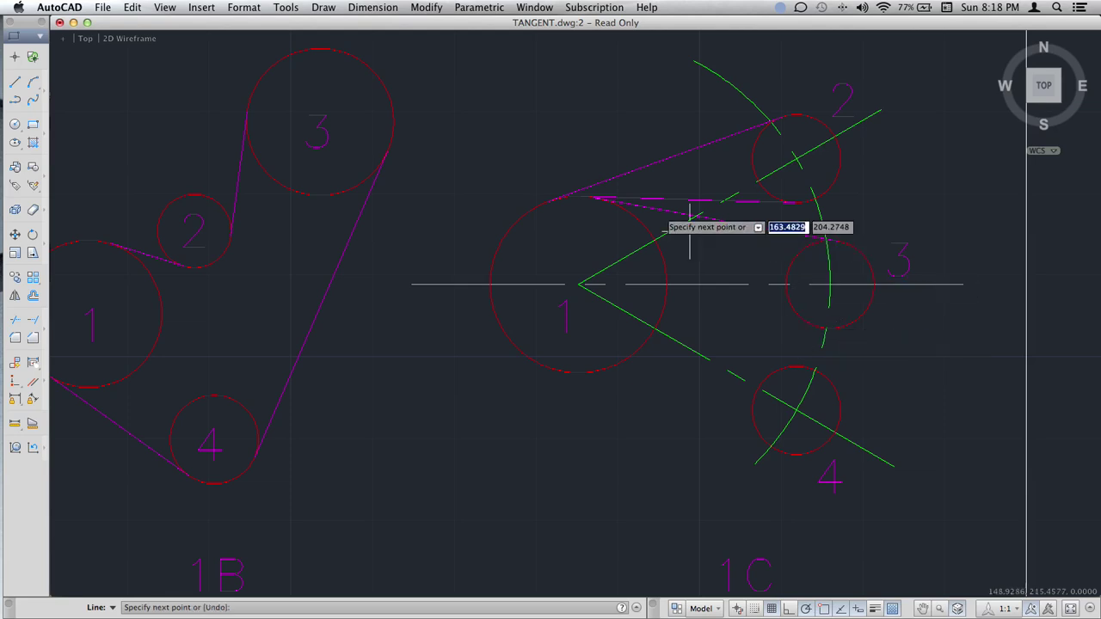
pyautogui.click(627, 217)
pyautogui.press('Return')
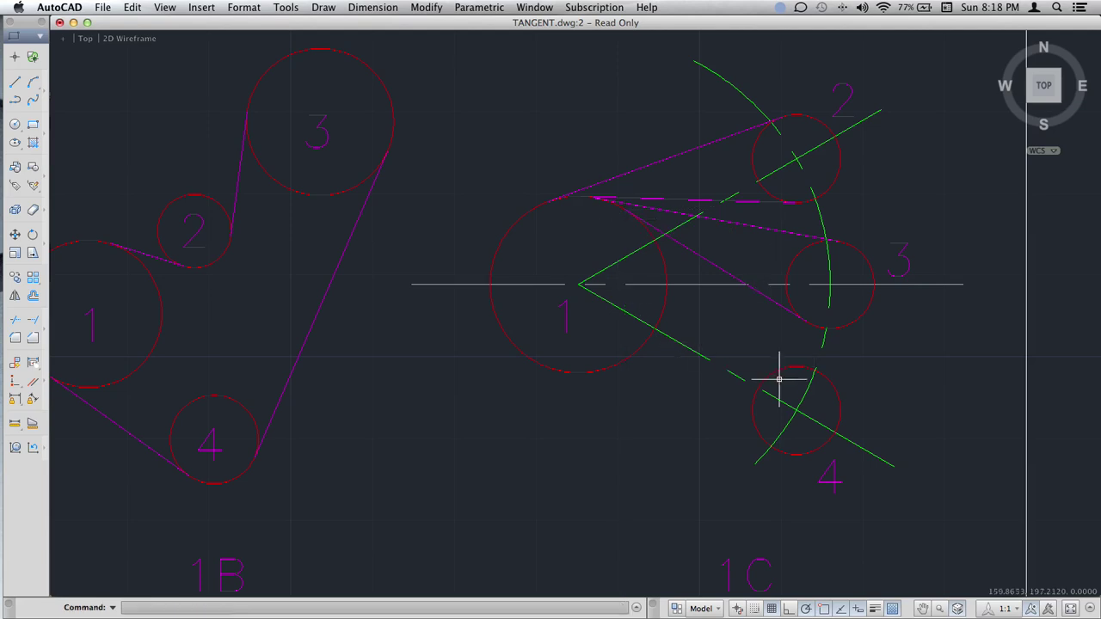
pyautogui.moveTo(778, 376); pyautogui.dragTo(748, 321, button='middle')
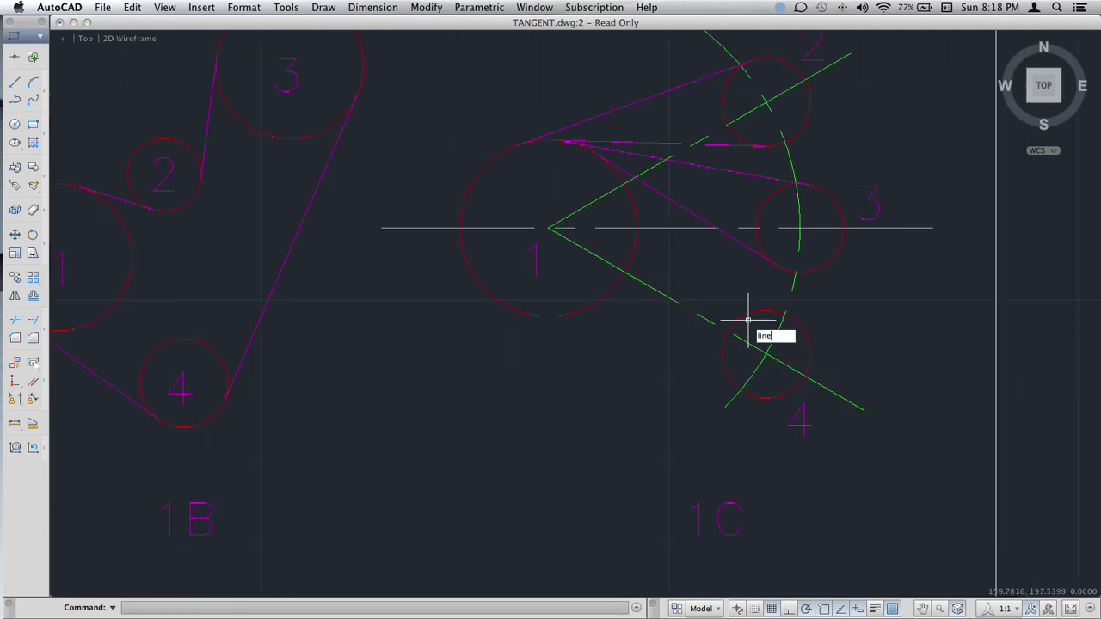
# Draw lines from circle 4 to circle 1's top tangent and to the construction-line intersection.
pyautogui.press('Return')
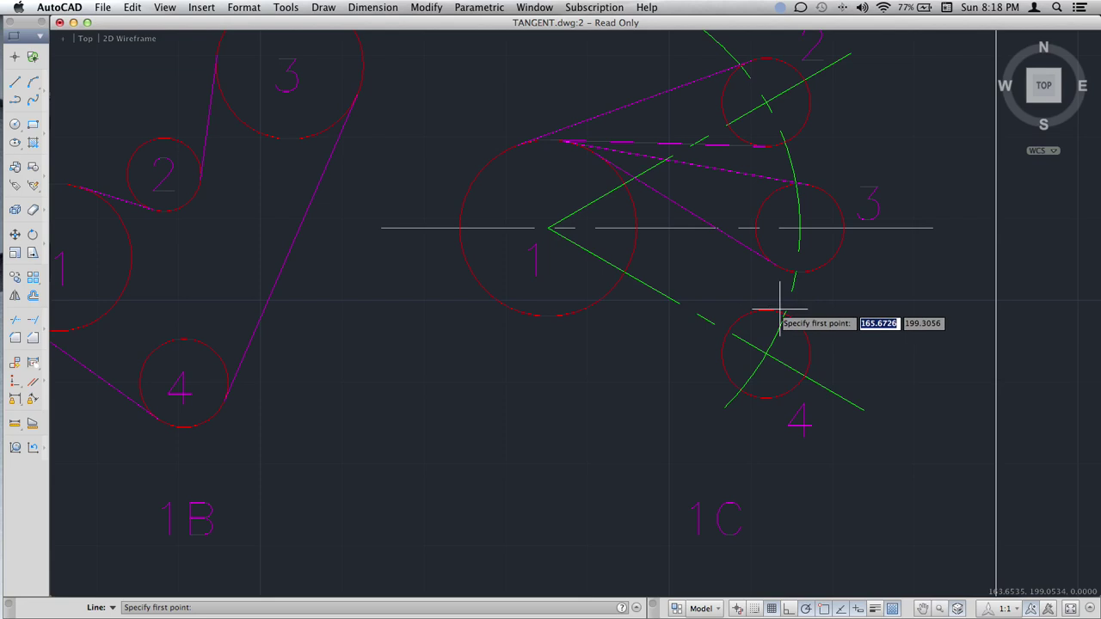
pyautogui.click(781, 308)
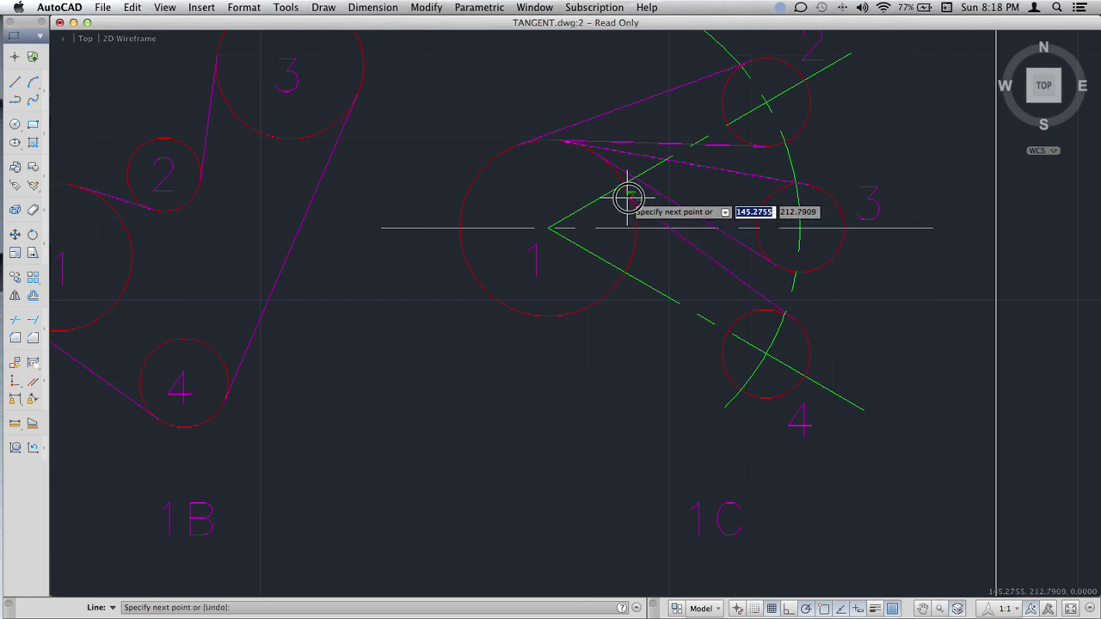
pyautogui.click(630, 196)
pyautogui.press('Return')
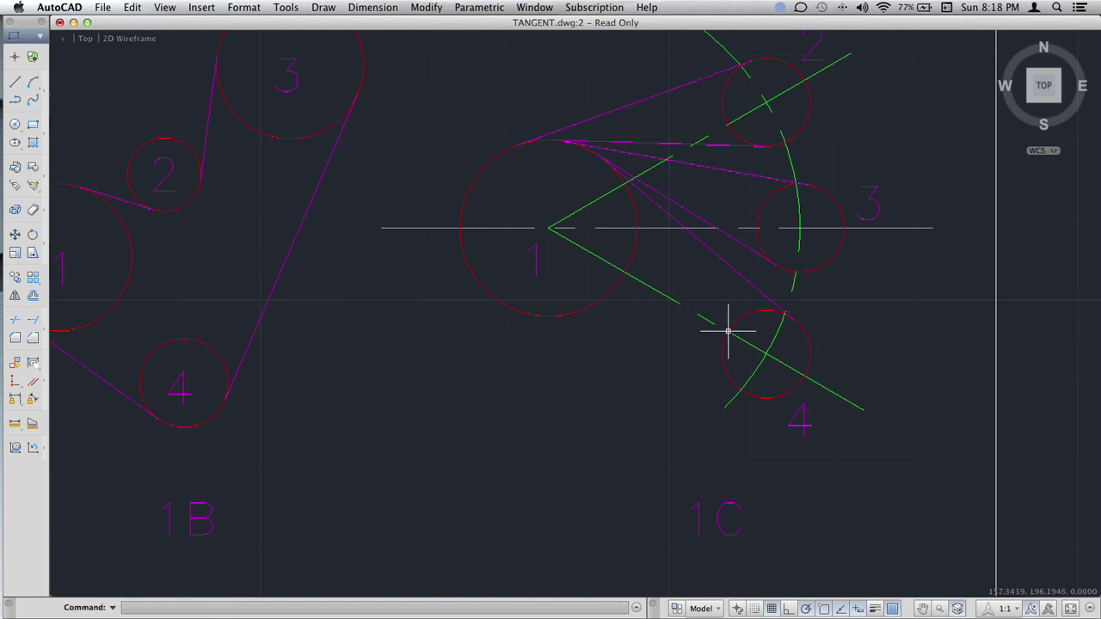
pyautogui.write('line')
pyautogui.press('Return')
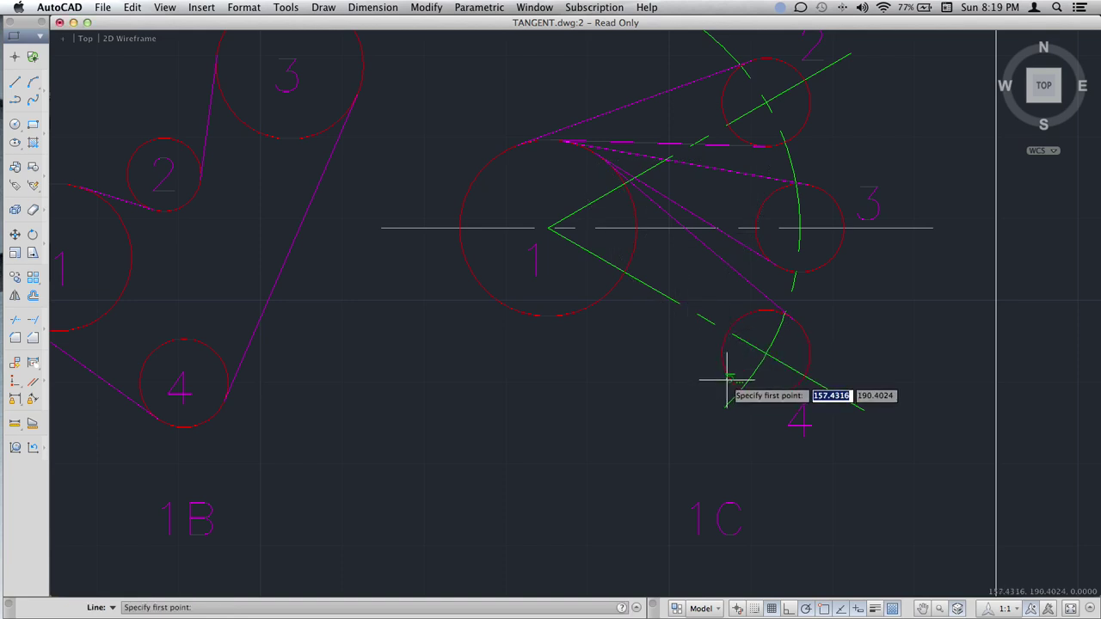
pyautogui.click(727, 379)
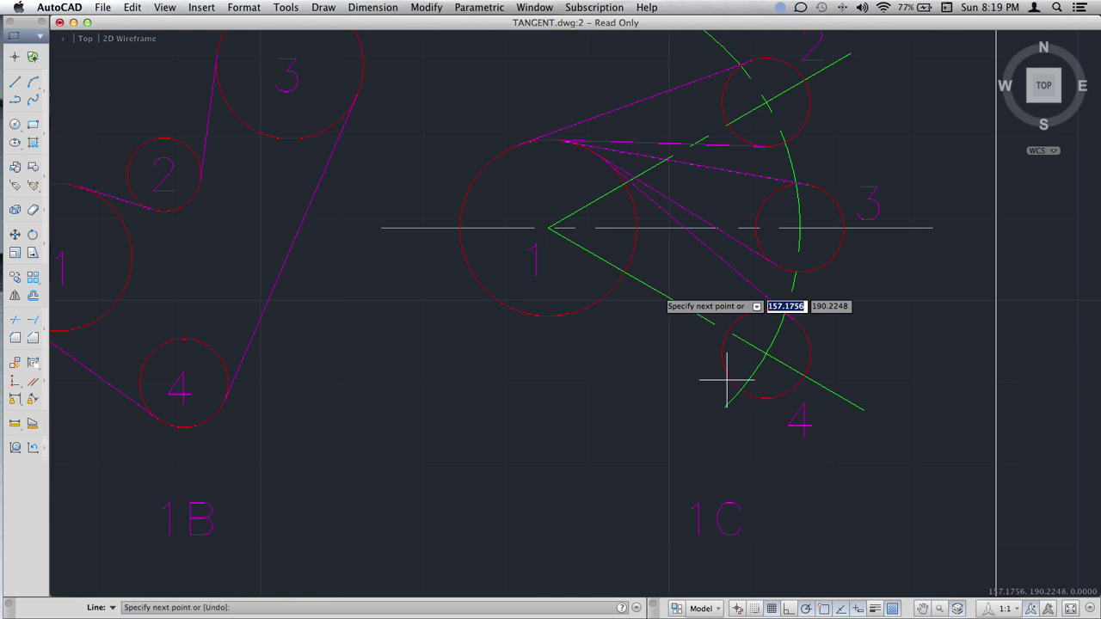
pyautogui.click(626, 186)
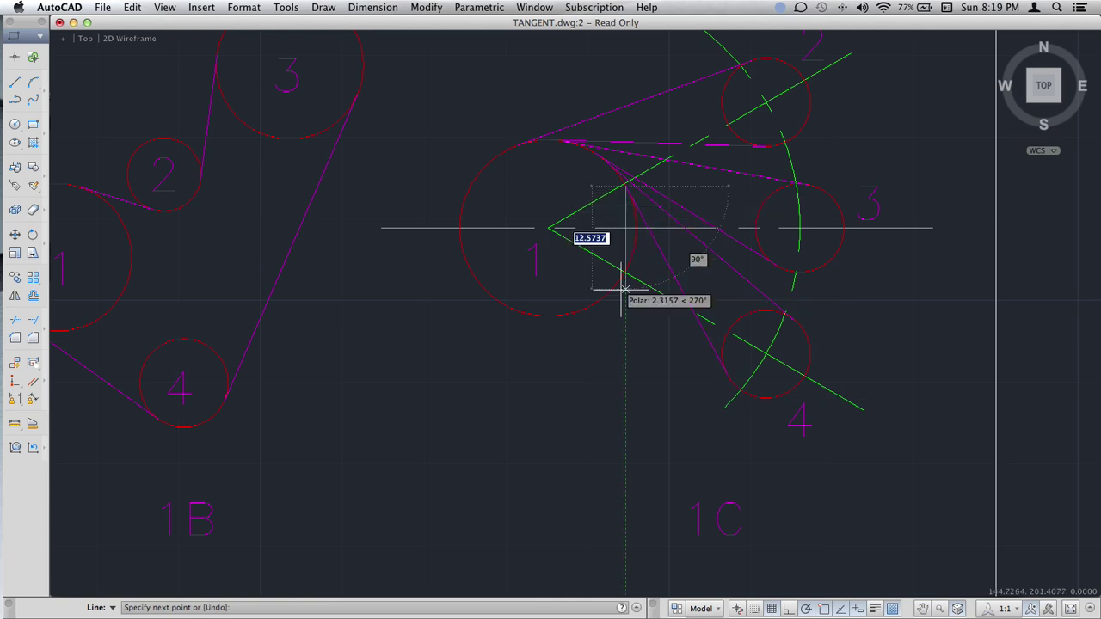
pyautogui.press('Escape')
# Zoom out and pan the sheet until exercises 1A, 1B, 2A and 2B are visible.
pyautogui.scroll(-3, 624, 370)
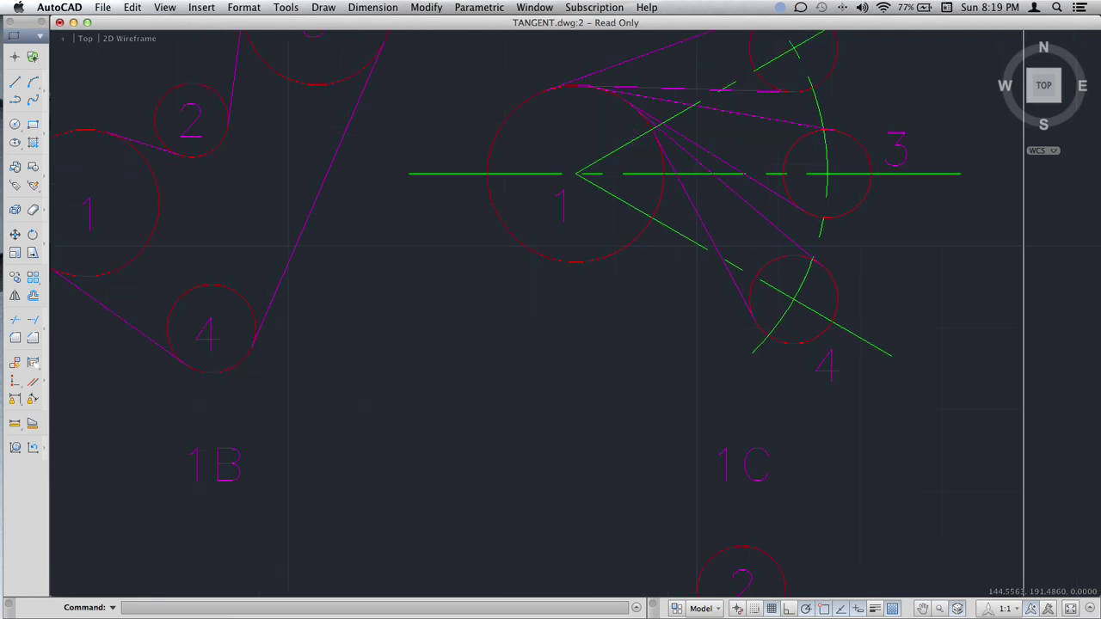
pyautogui.scroll(-5, 596, 315)
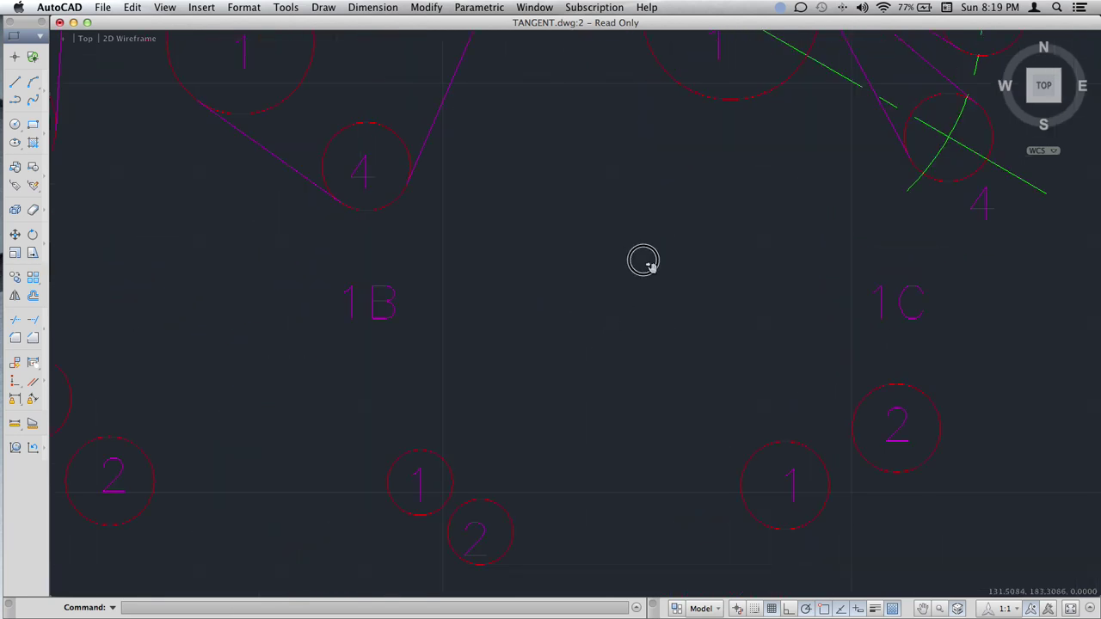
pyautogui.hscroll(-5, 643, 260)
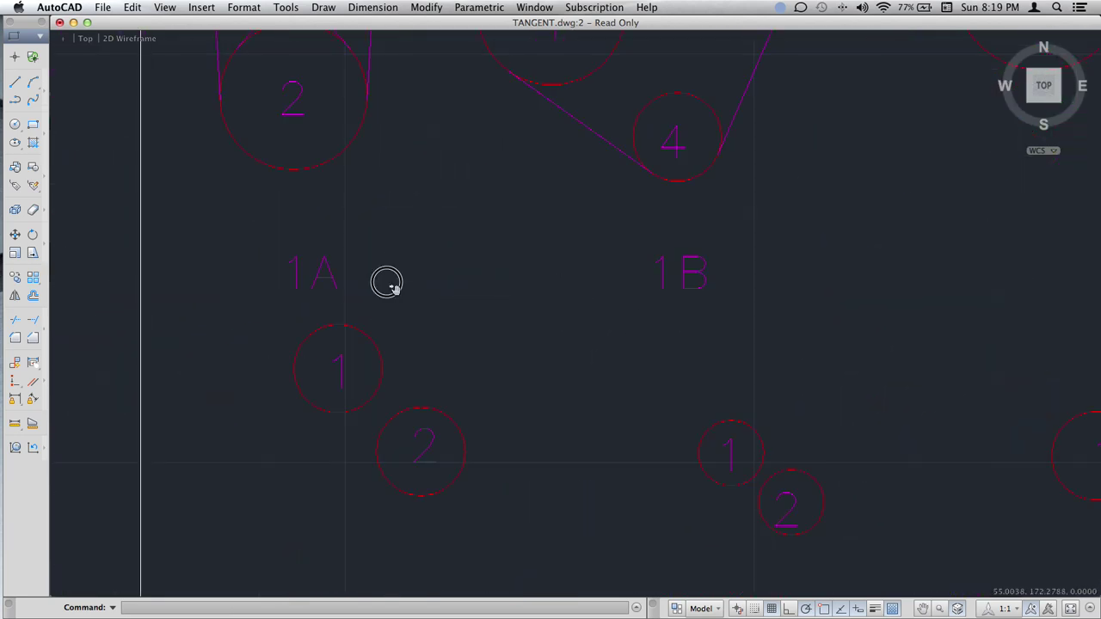
pyautogui.hscroll(-2, 387, 284)
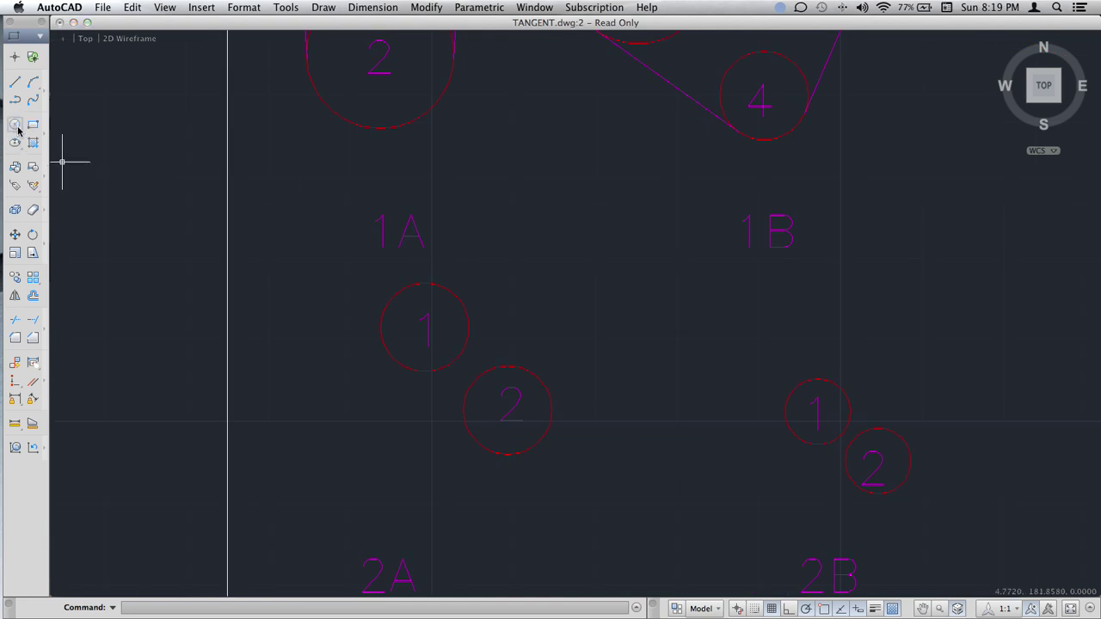
# Draw a radius-10 circle tangent to circles 1 and 2 in exercise 2A using Tan, Tan, Radius.
pyautogui.click(15, 125)
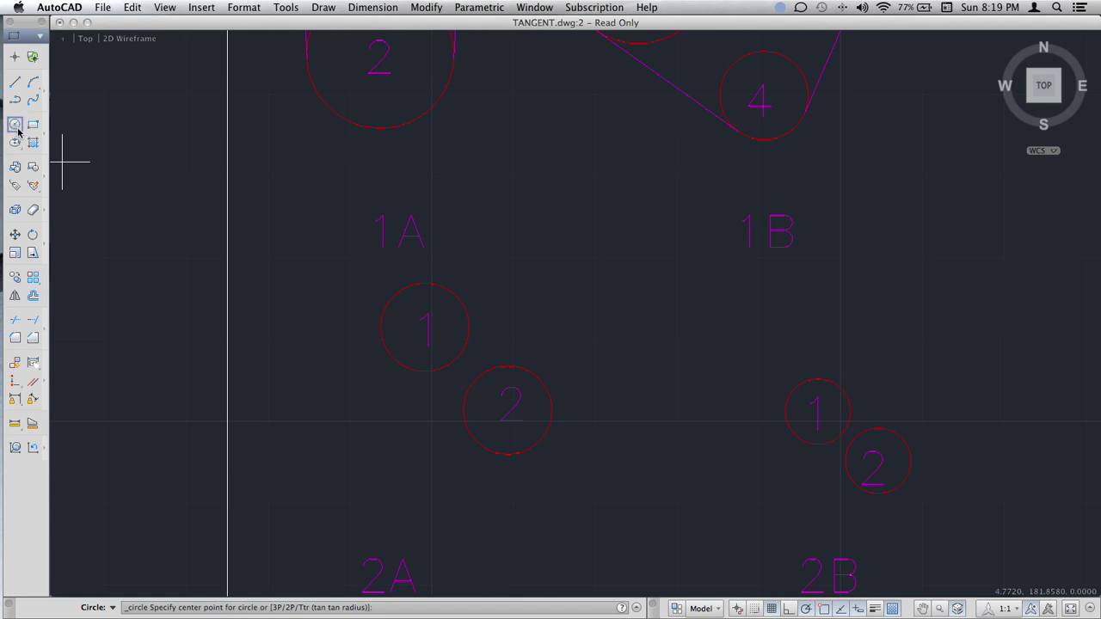
pyautogui.press('Escape')
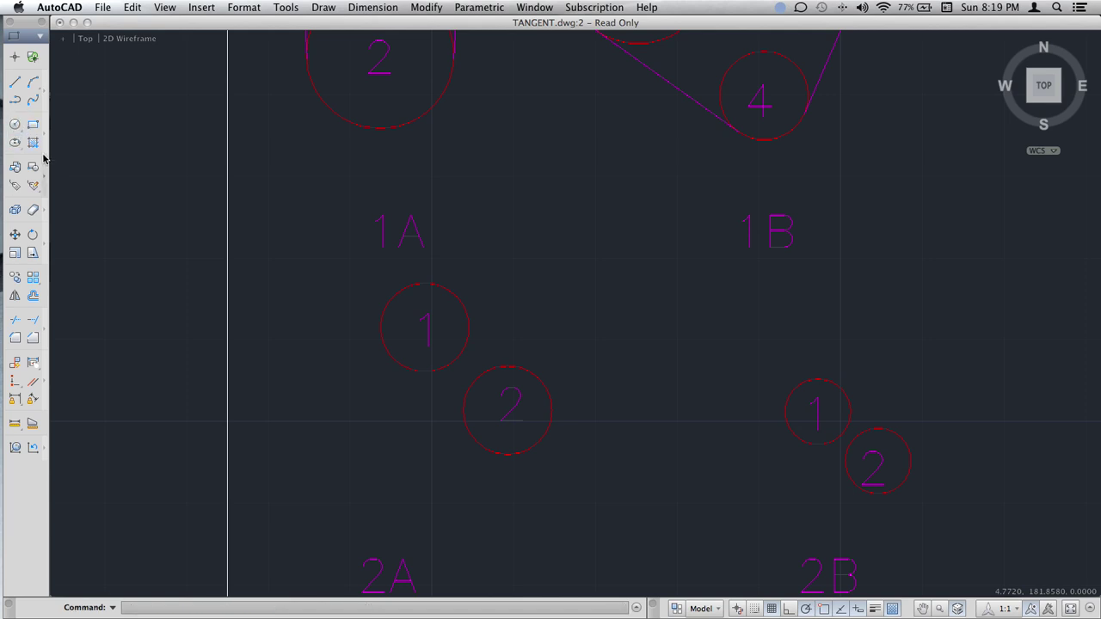
pyautogui.click(16, 126)
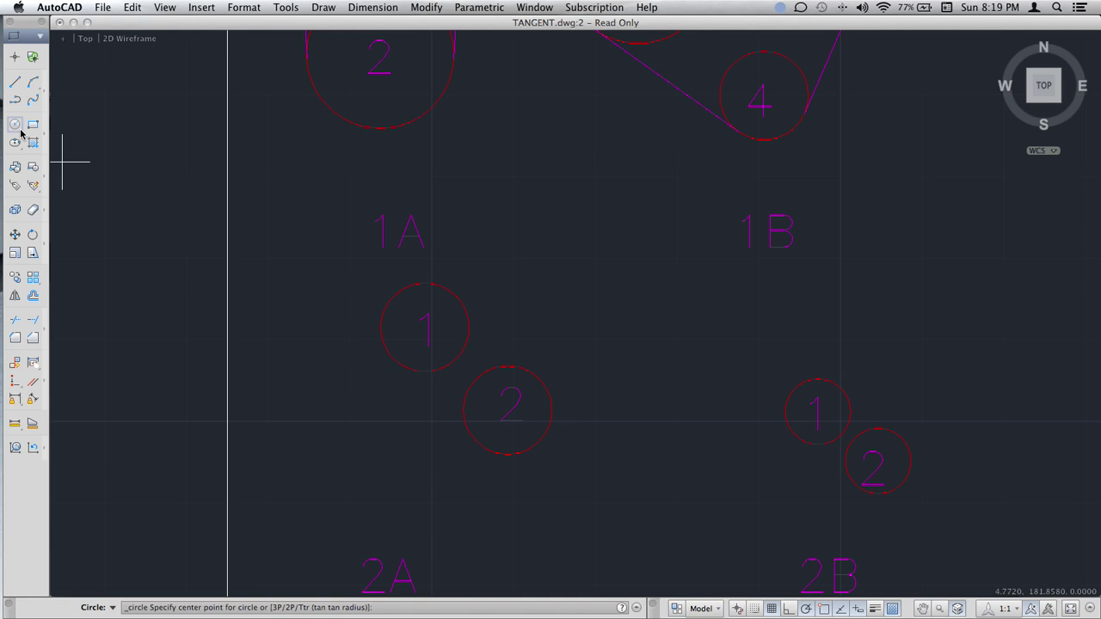
pyautogui.click(18, 127)
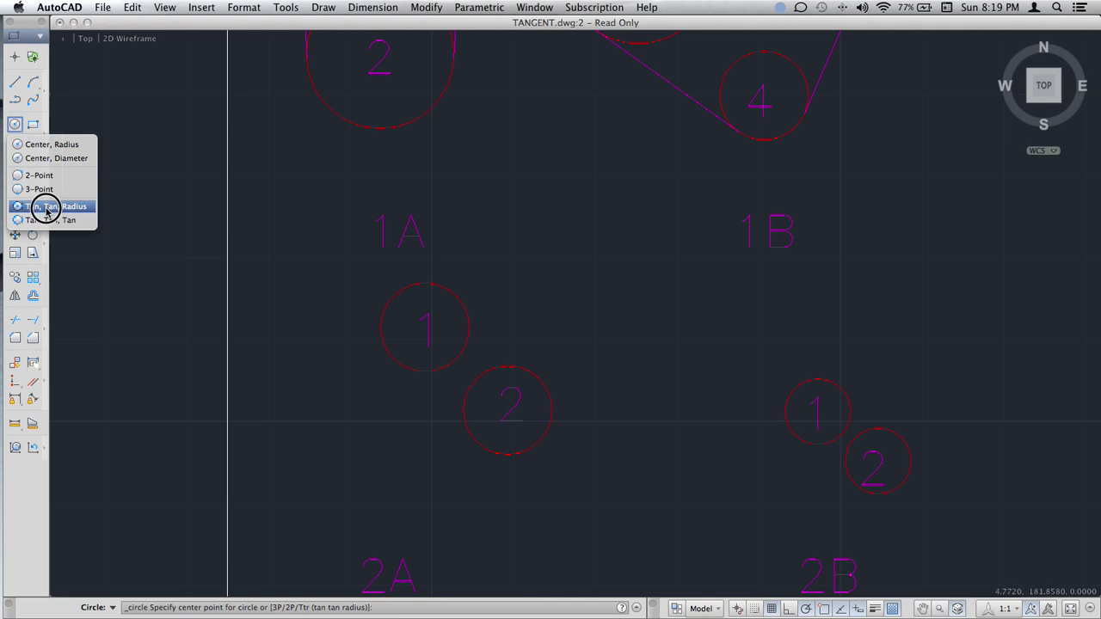
pyautogui.click(47, 207)
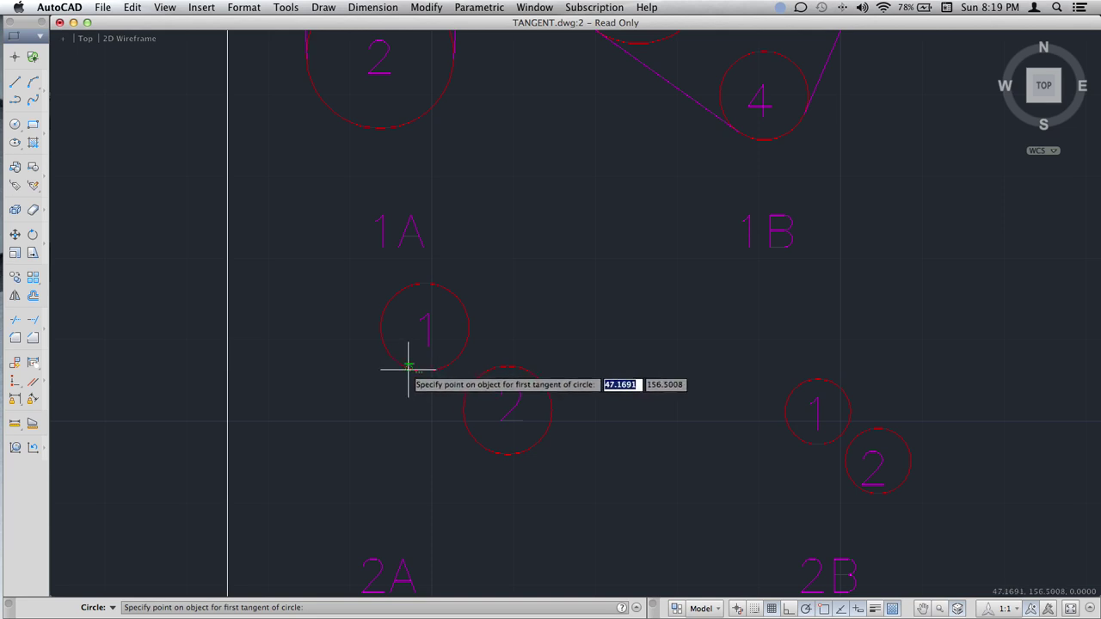
pyautogui.click(410, 367)
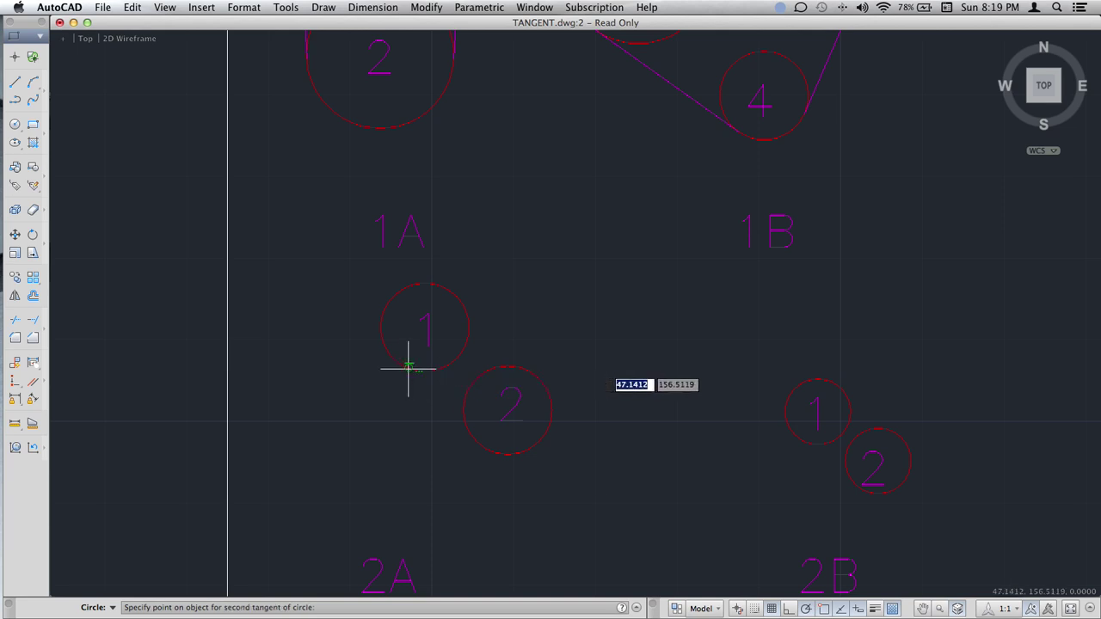
pyautogui.click(463, 404)
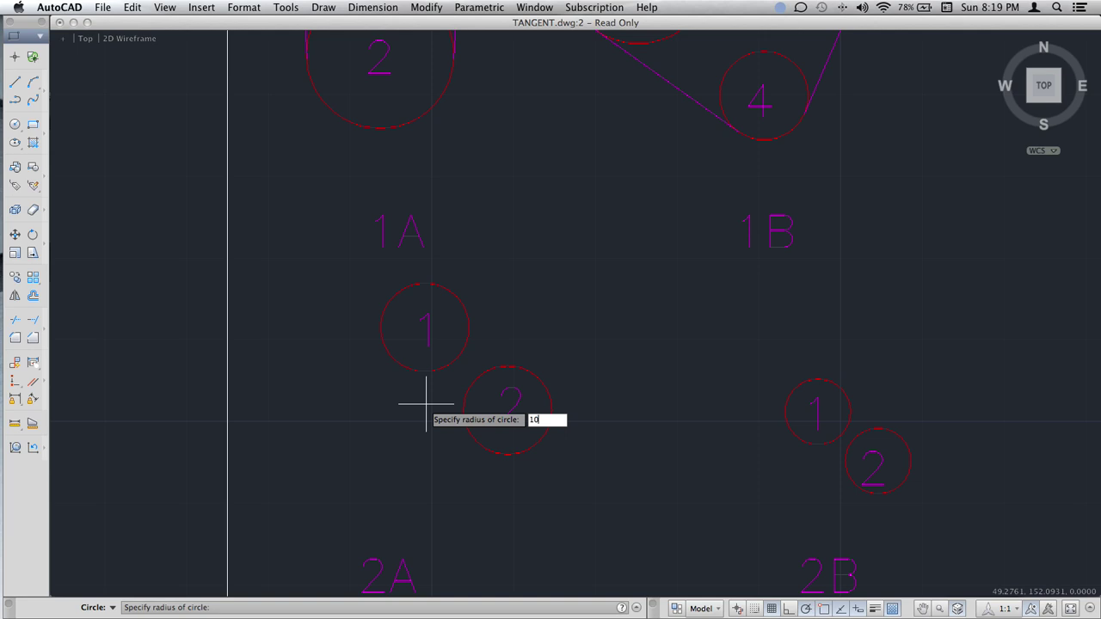
pyautogui.write('10')
pyautogui.press('Return')
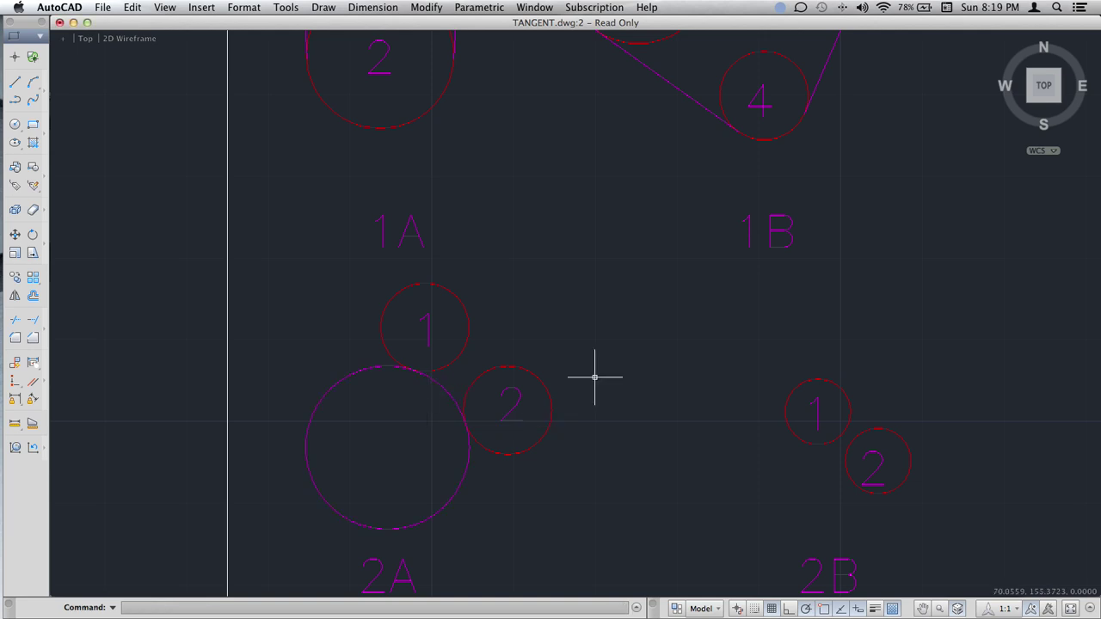
pyautogui.moveTo(834, 339); pyautogui.dragTo(658, 334, button='middle')
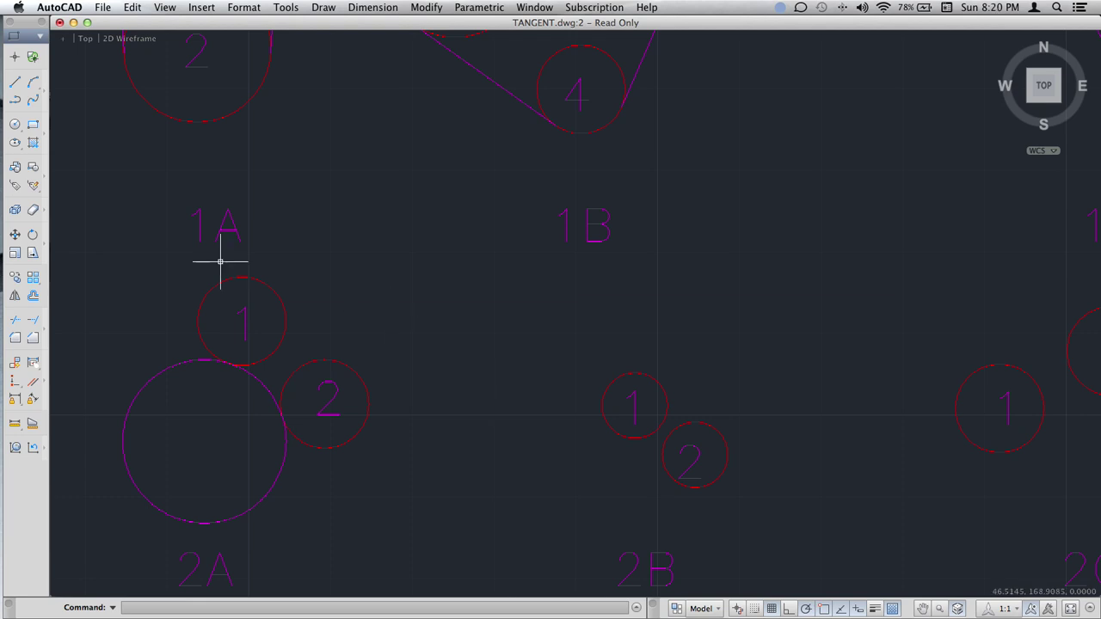
# Draw a radius-10 Tan, Tan, Radius circle in 2B that encloses and touches circles 1 and 2.
pyautogui.click(13, 125)
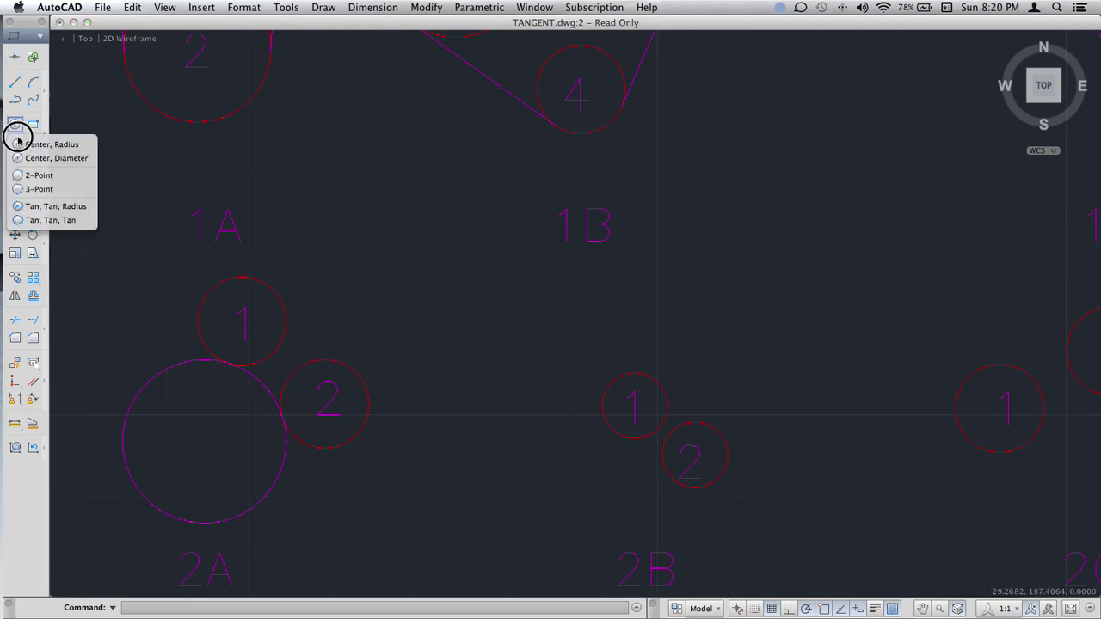
pyautogui.moveTo(18, 138); pyautogui.dragTo(50, 209)
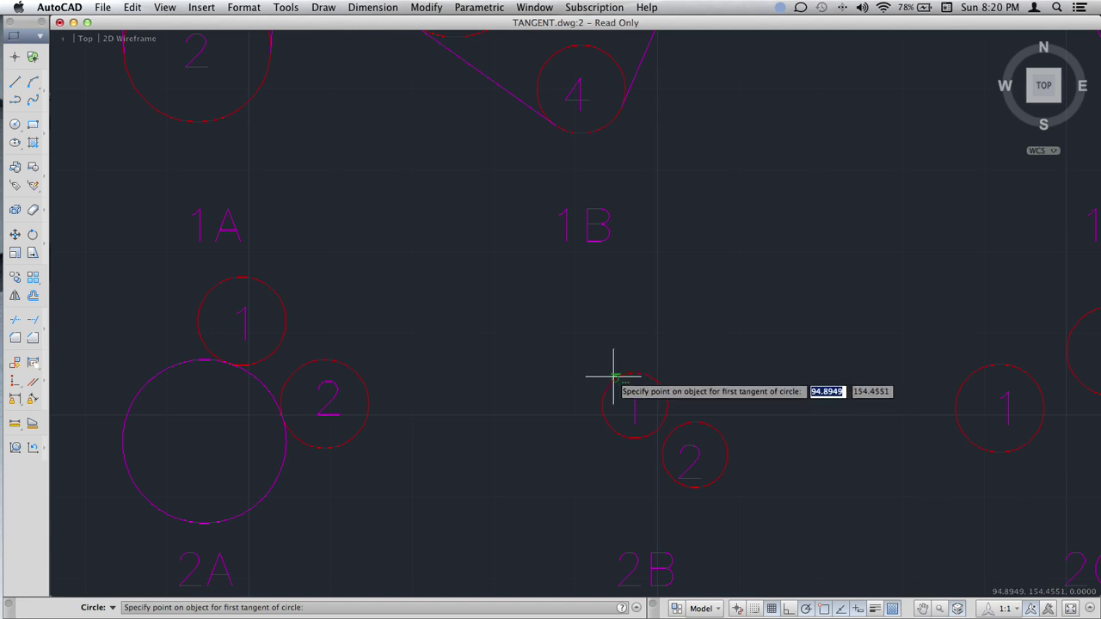
pyautogui.click(613, 376)
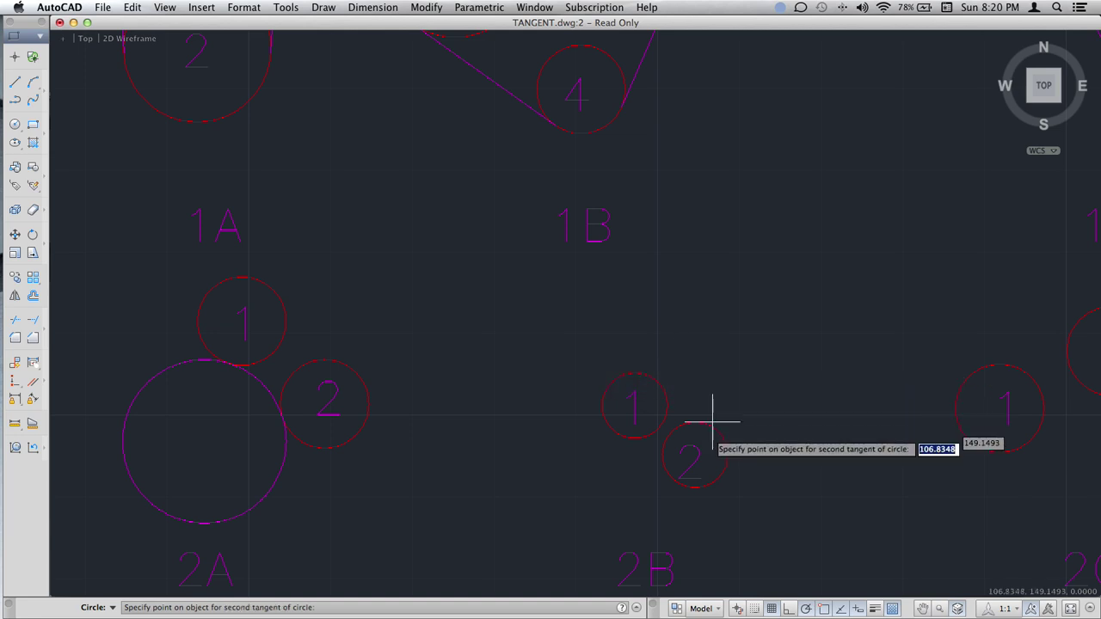
pyautogui.click(721, 472)
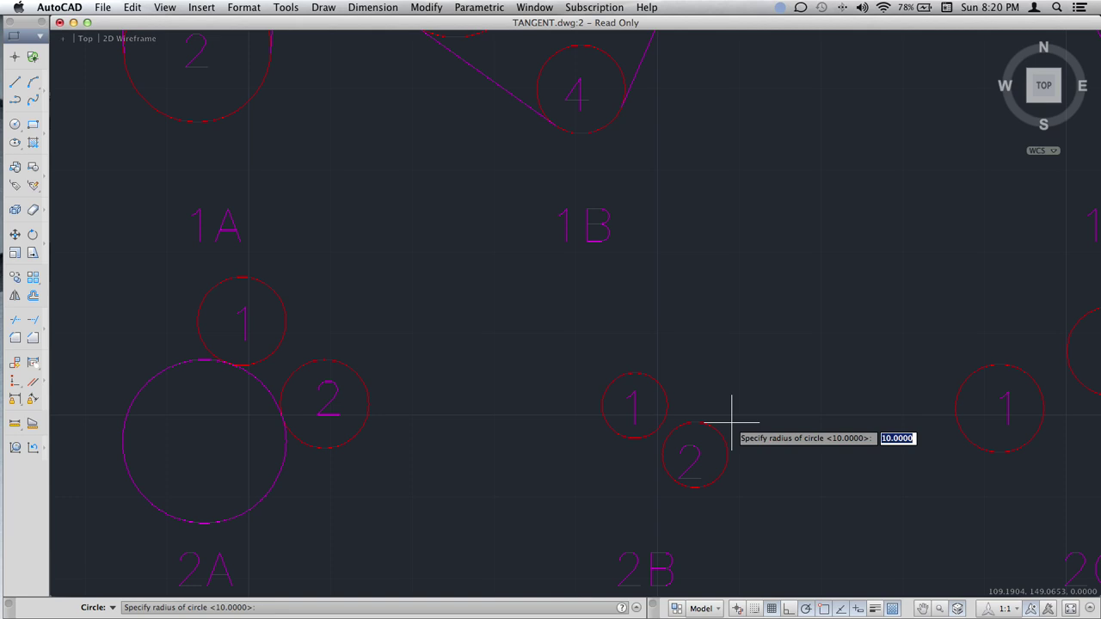
pyautogui.press('Return')
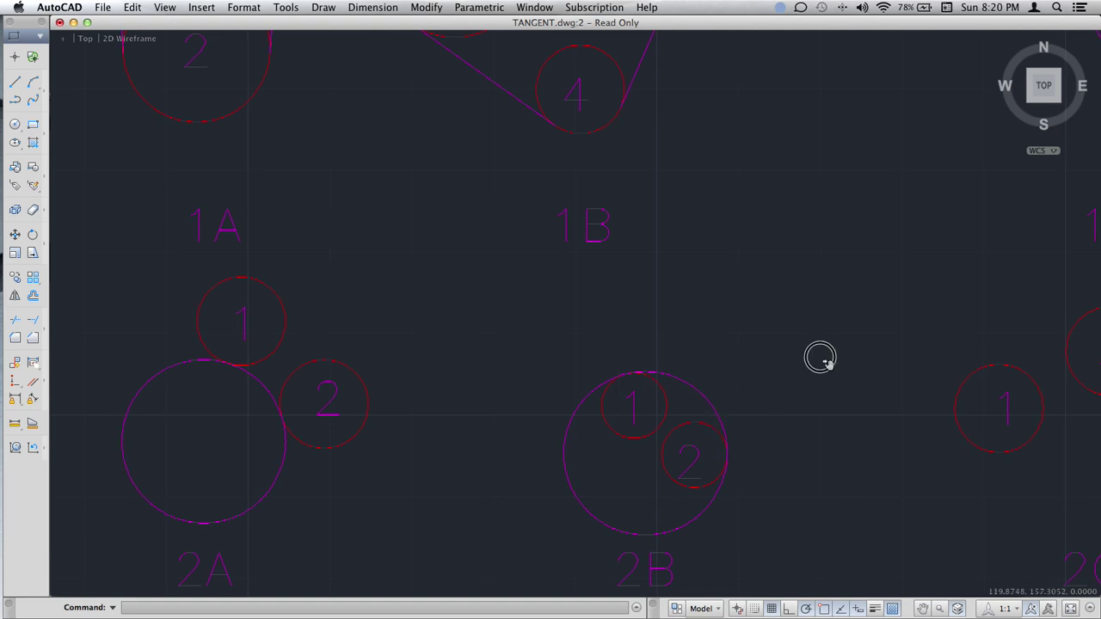
pyautogui.moveTo(821, 358); pyautogui.dragTo(394, 332, button='middle')
pyautogui.moveTo(14, 123); pyautogui.dragTo(45, 219)
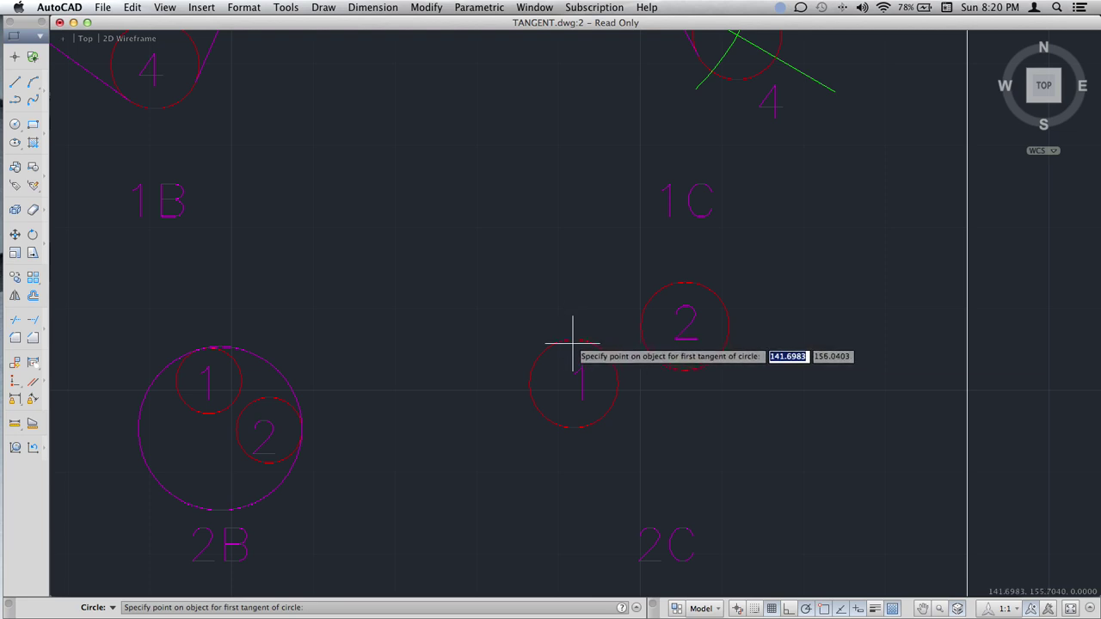
# Pick circles 1 and 2 of exercise 2C and accept radius 10 for the tangent circle.
pyautogui.click(573, 338)
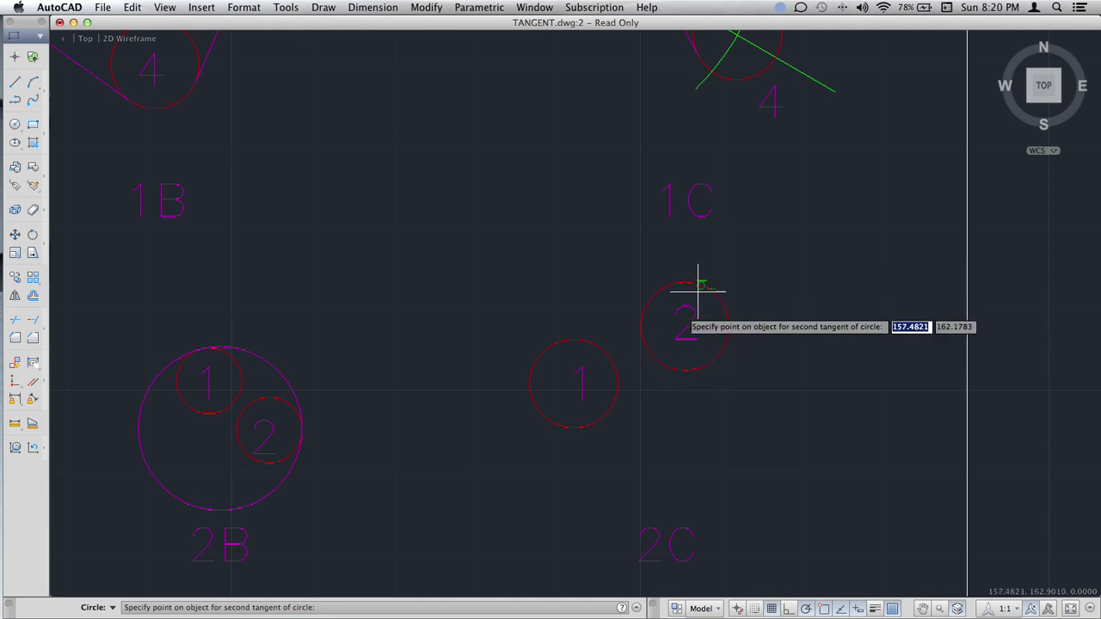
pyautogui.click(658, 359)
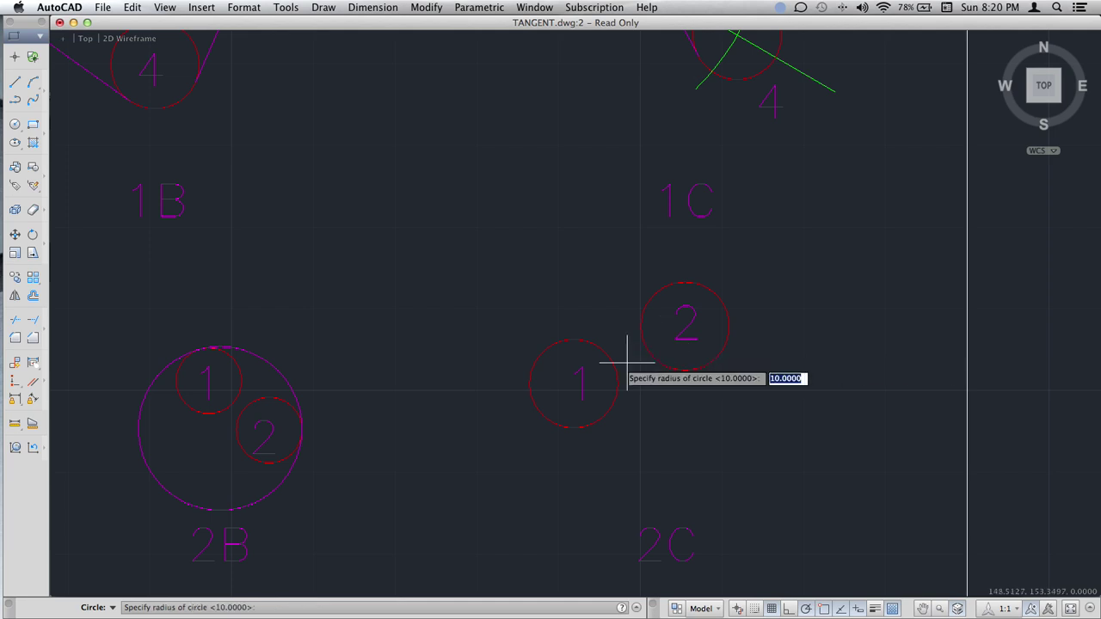
pyautogui.press('Return')
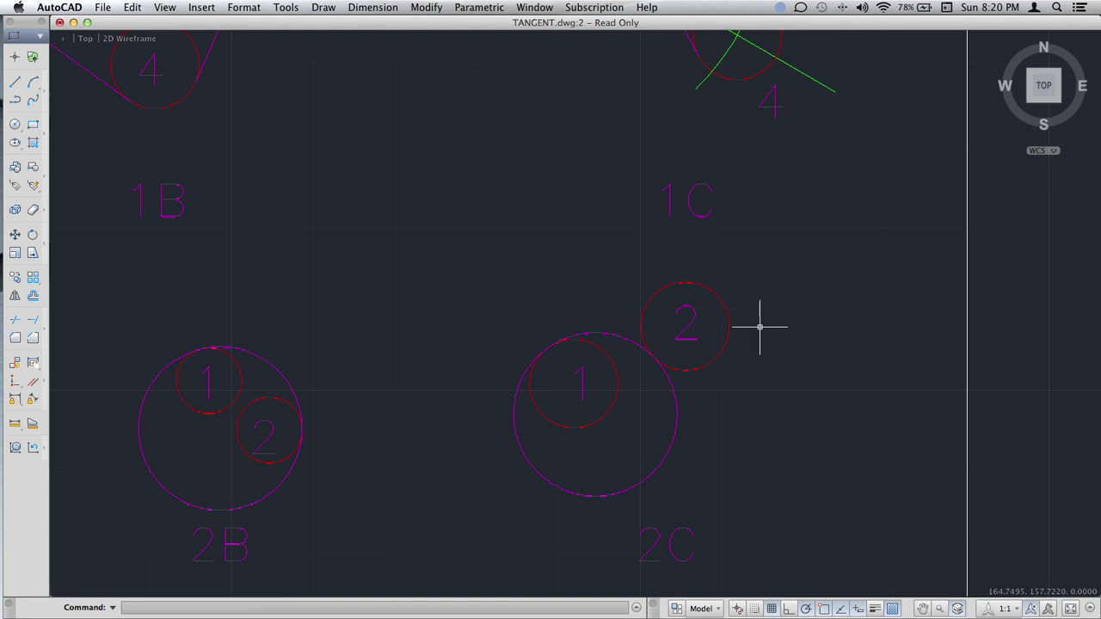
pyautogui.scroll(-5, 782, 349)
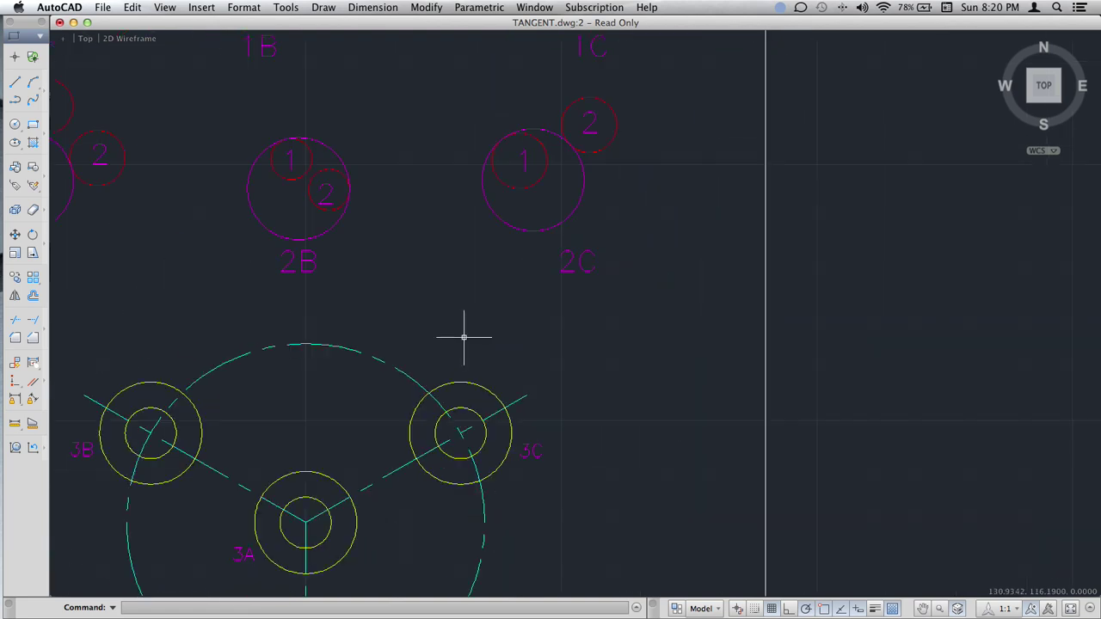
# Draw a radius-25 Tan, Tan, Radius circle tangent to circles 3B and 3A.
pyautogui.moveTo(403, 344)
pyautogui.mouseDown(button='middle')
pyautogui.moveTo(513, 248)
pyautogui.moveTo(599, 229)
pyautogui.moveTo(601, 206)
pyautogui.mouseUp(button='middle')
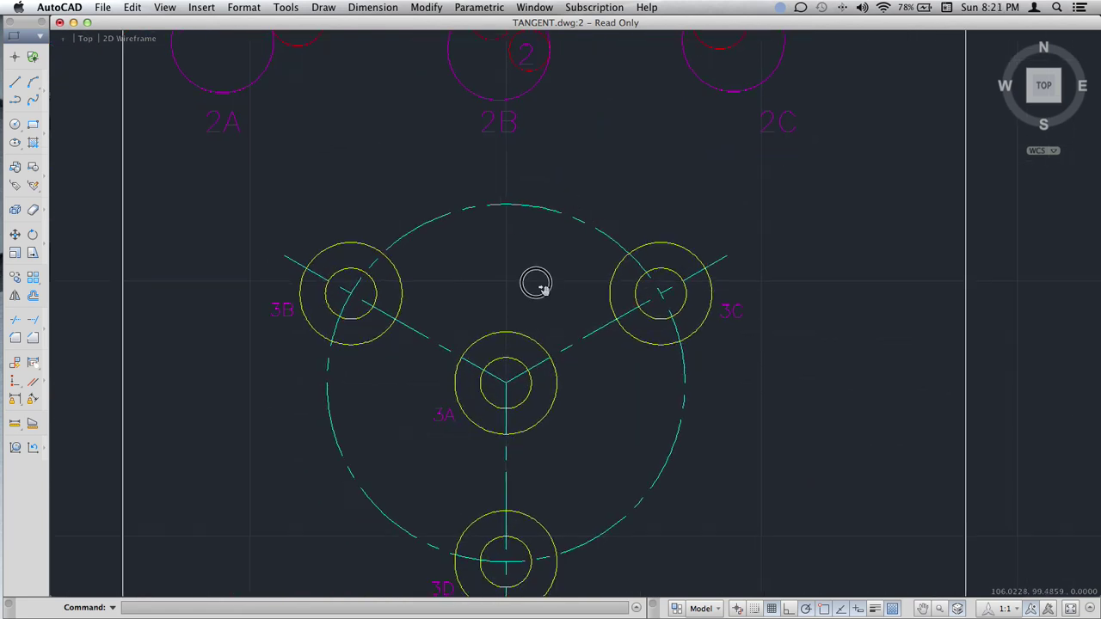
pyautogui.moveTo(536, 283); pyautogui.dragTo(563, 204, button='middle')
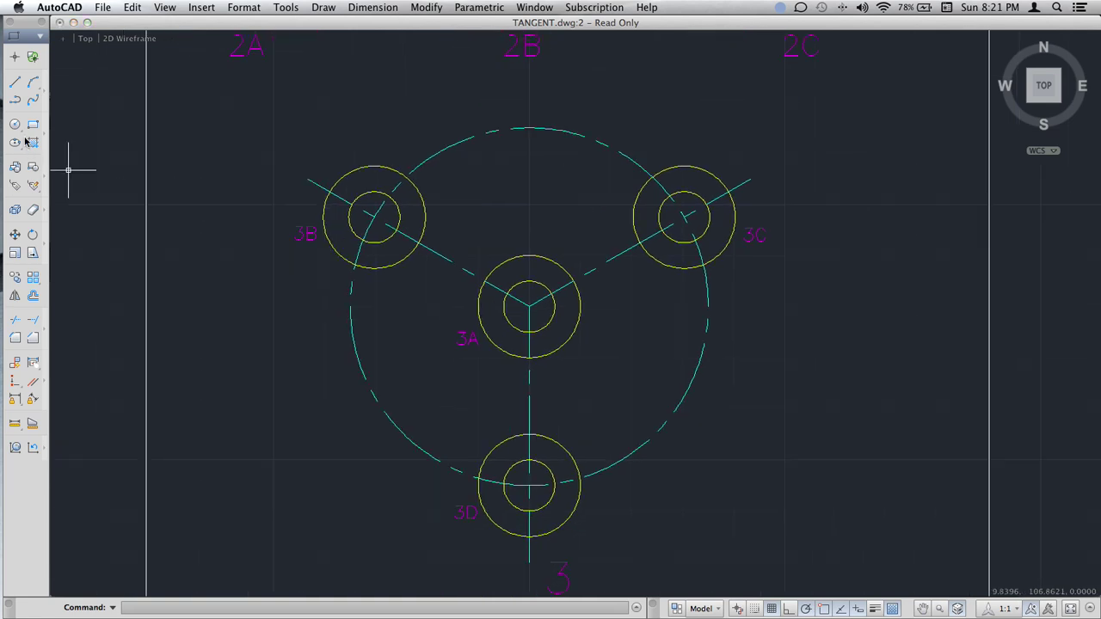
pyautogui.moveTo(16, 126); pyautogui.dragTo(67, 209)
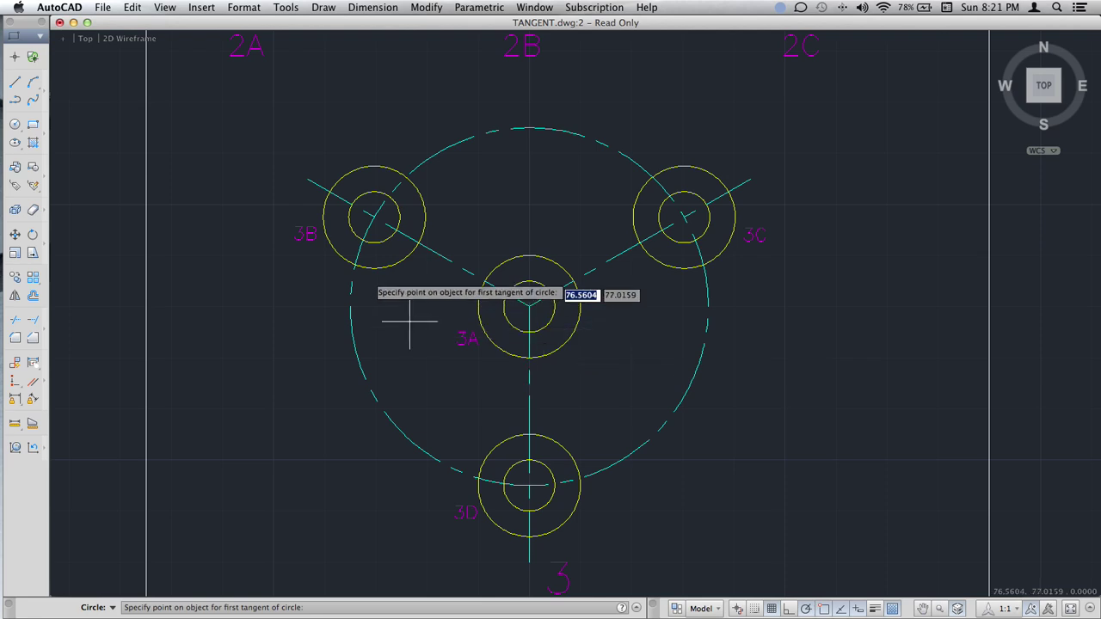
pyautogui.click(366, 265)
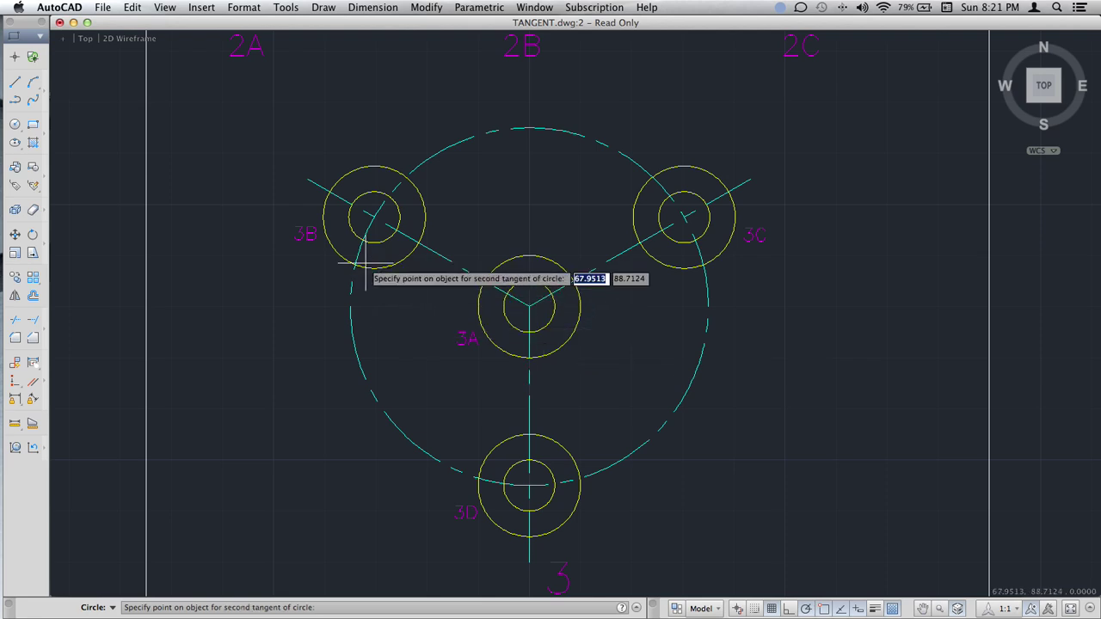
pyautogui.click(481, 326)
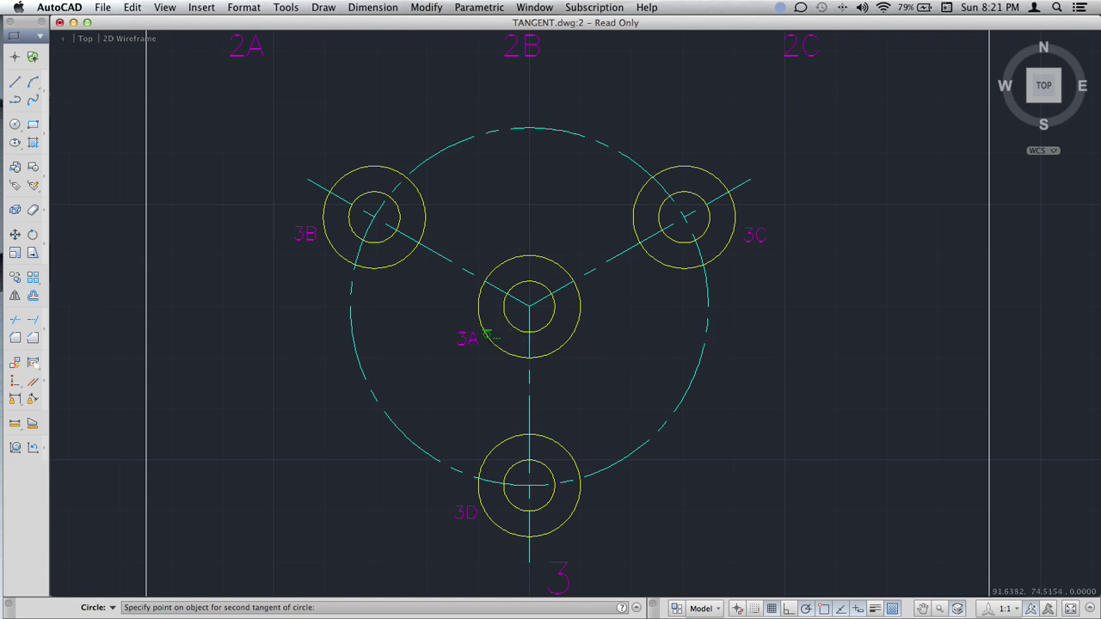
pyautogui.write('2')
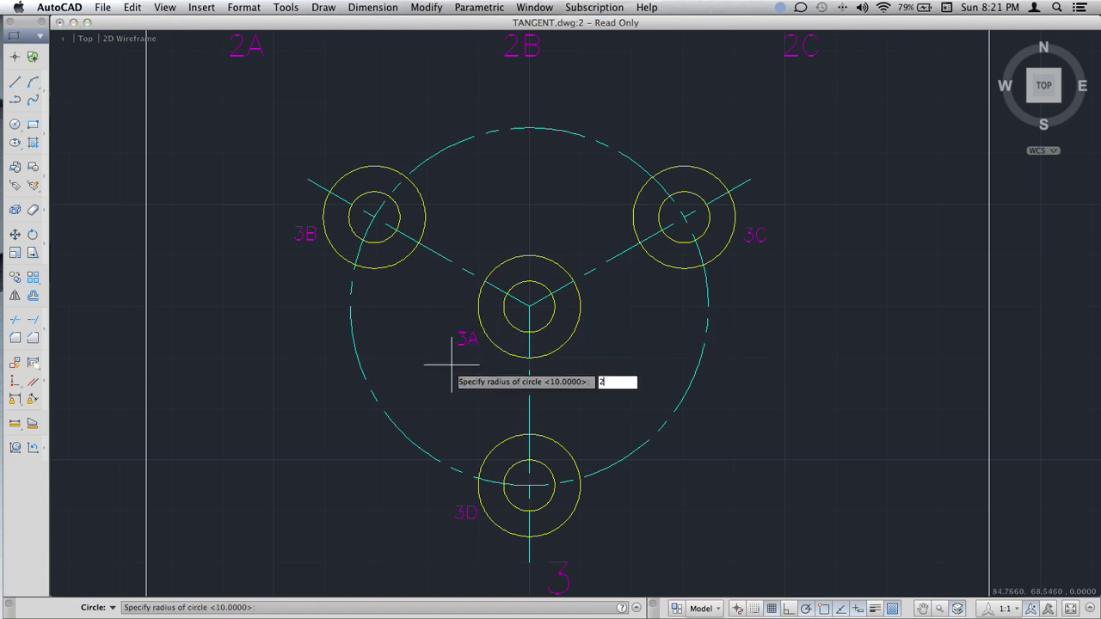
pyautogui.write('5')
pyautogui.press('Return')
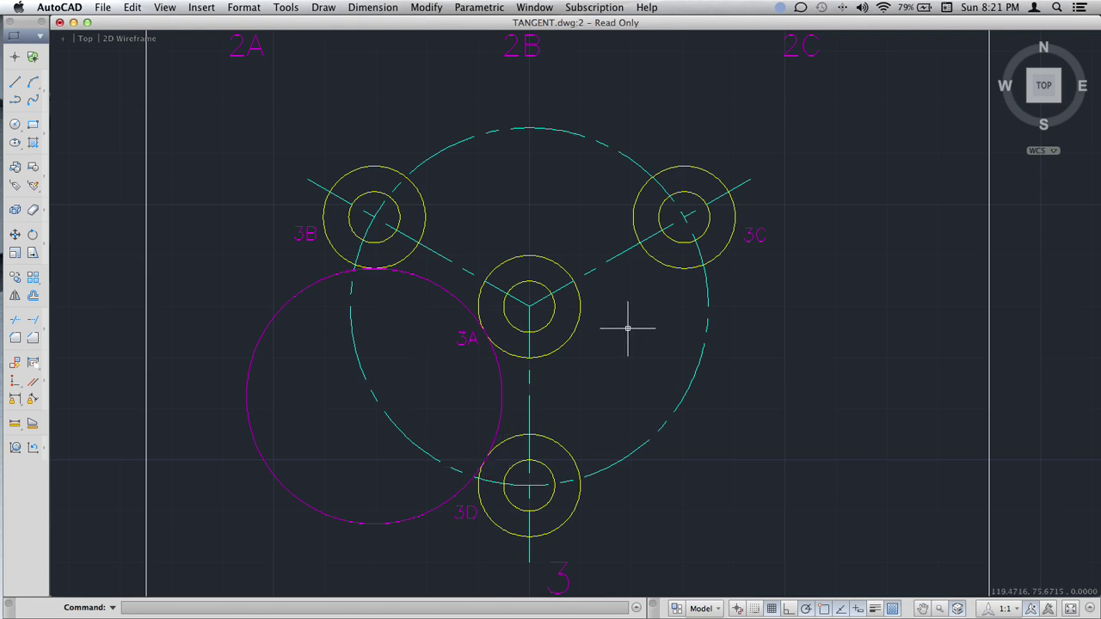
# Draw a radius-25 circle tangent to circles 3C and 3A.
pyautogui.moveTo(13, 126); pyautogui.dragTo(54, 216)
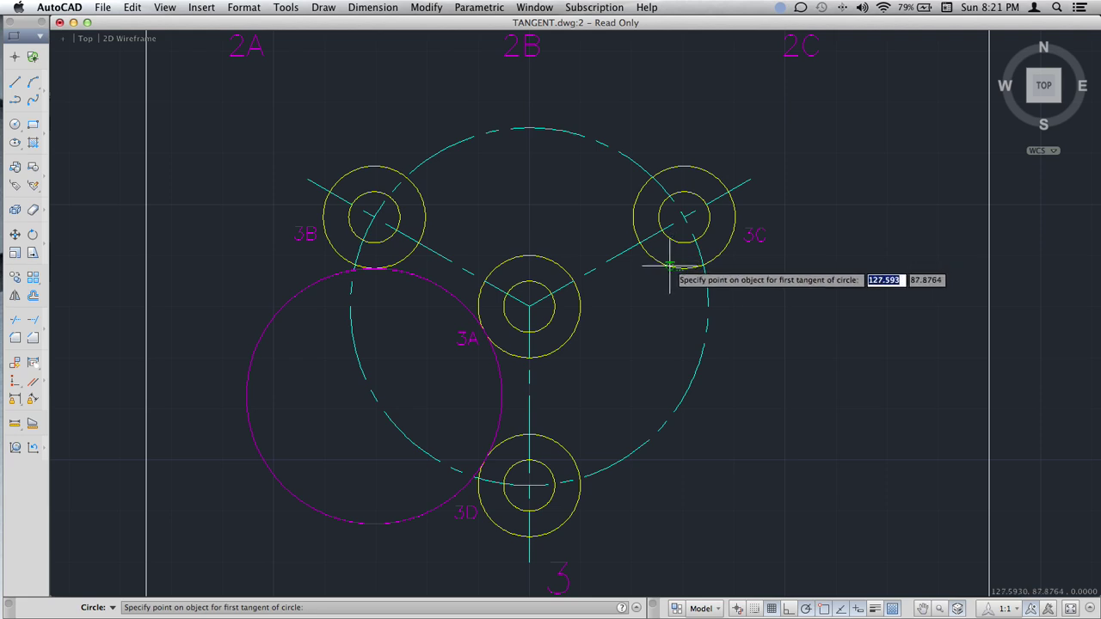
pyautogui.click(669, 267)
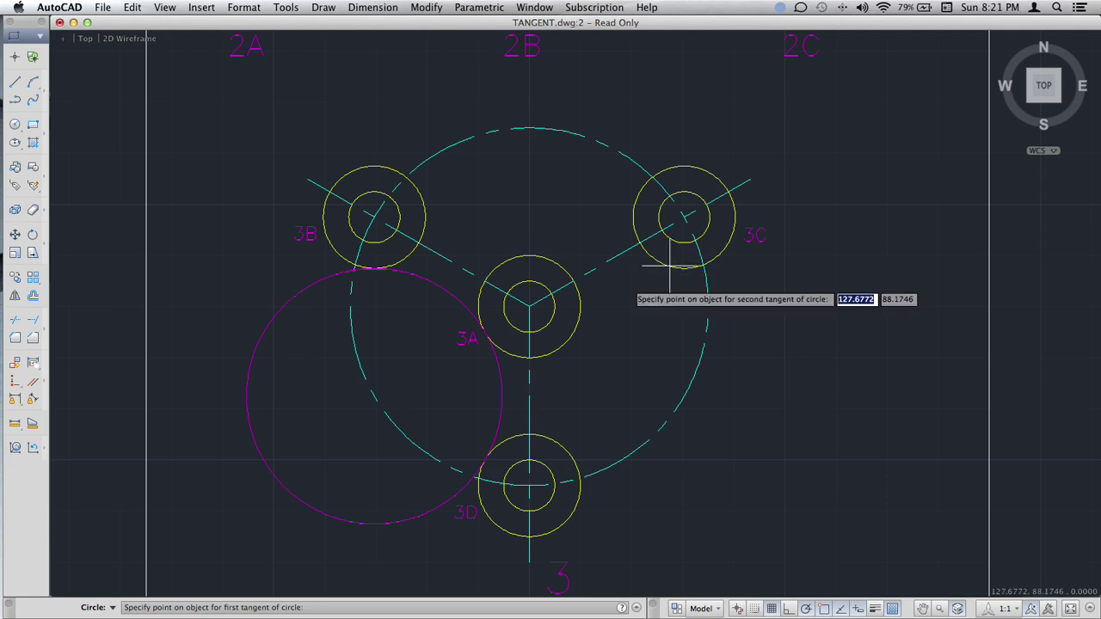
pyautogui.click(570, 339)
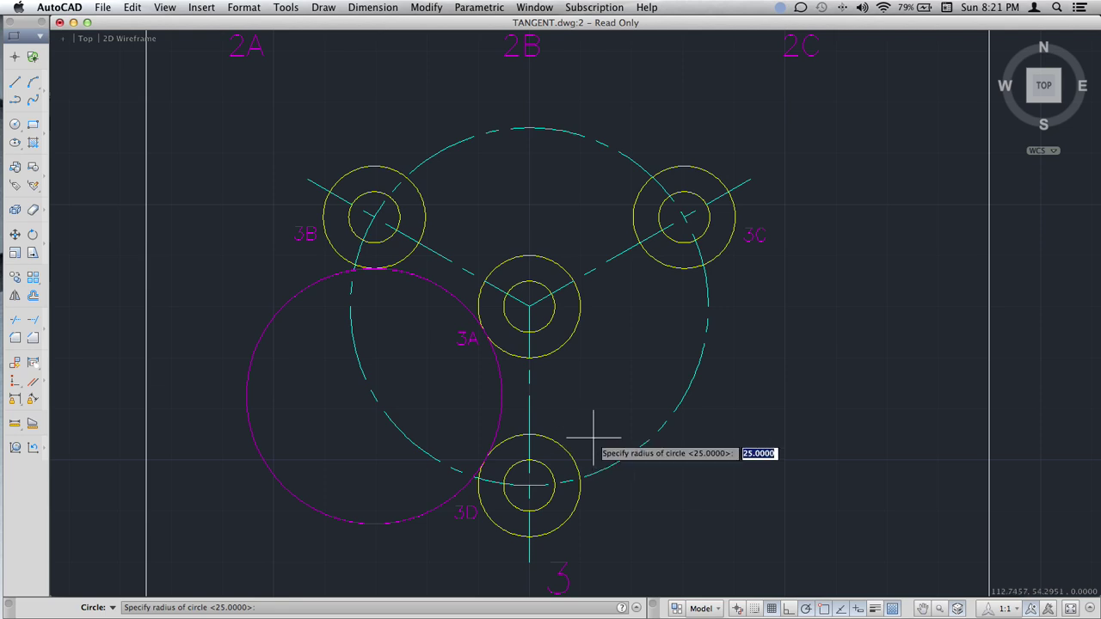
pyautogui.press('Return')
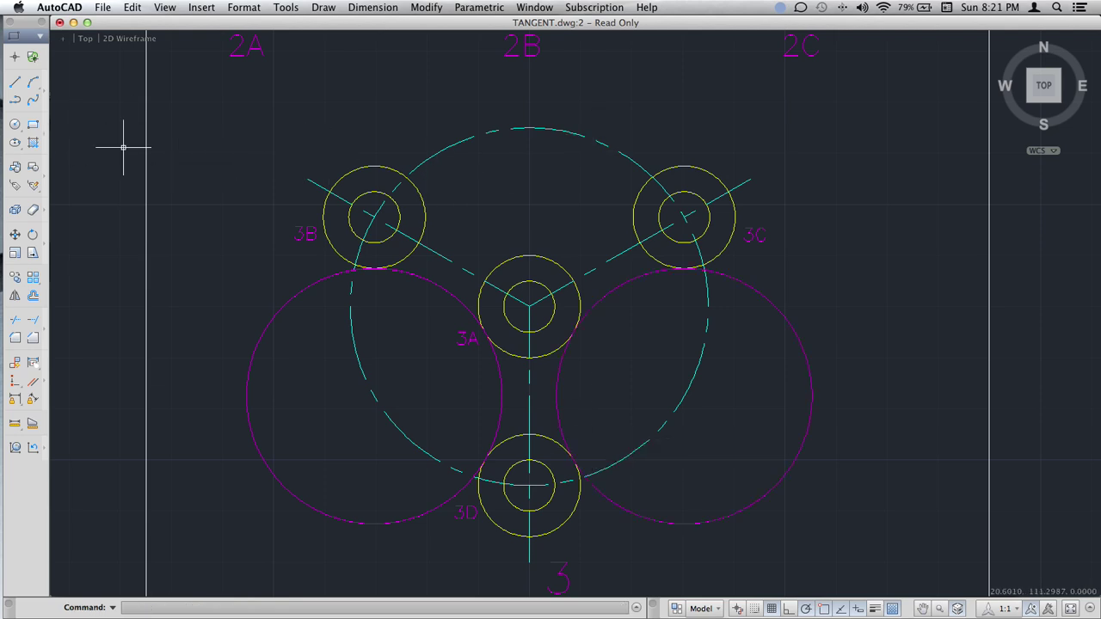
# Draw another radius-25 circle tangent to circle 3B and the top of circle 3A.
pyautogui.click(16, 124)
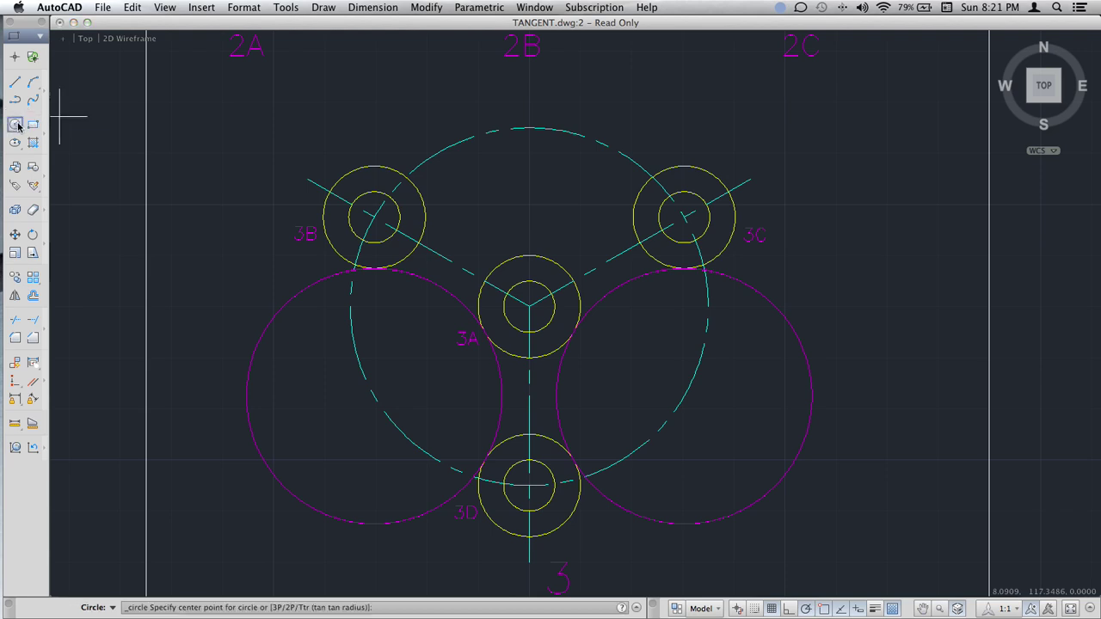
pyautogui.moveTo(17, 127); pyautogui.dragTo(47, 206)
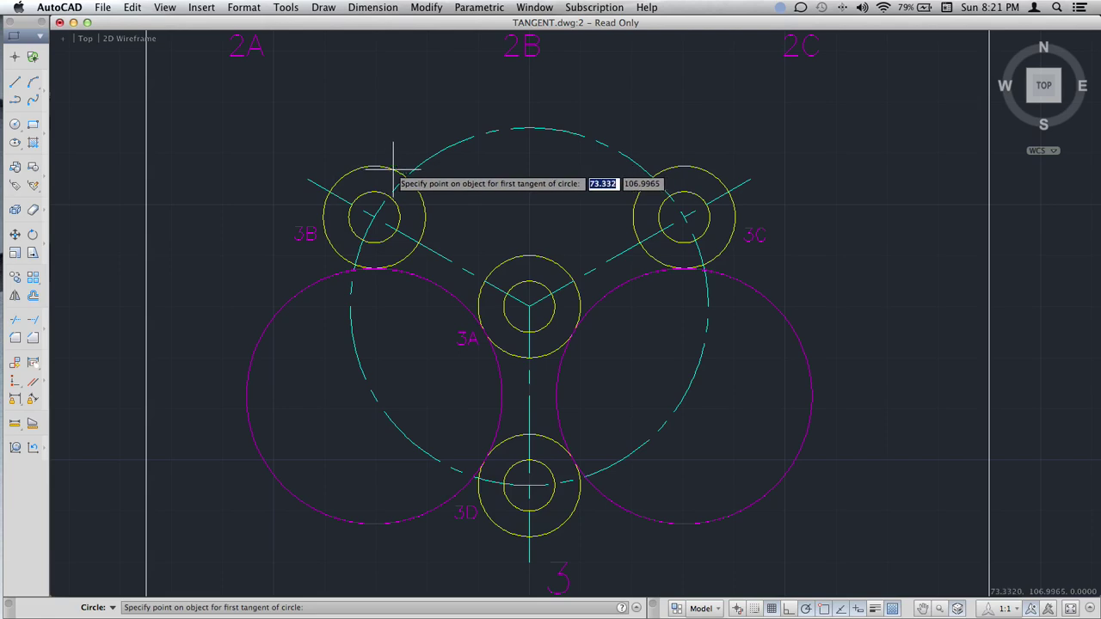
pyautogui.click(393, 168)
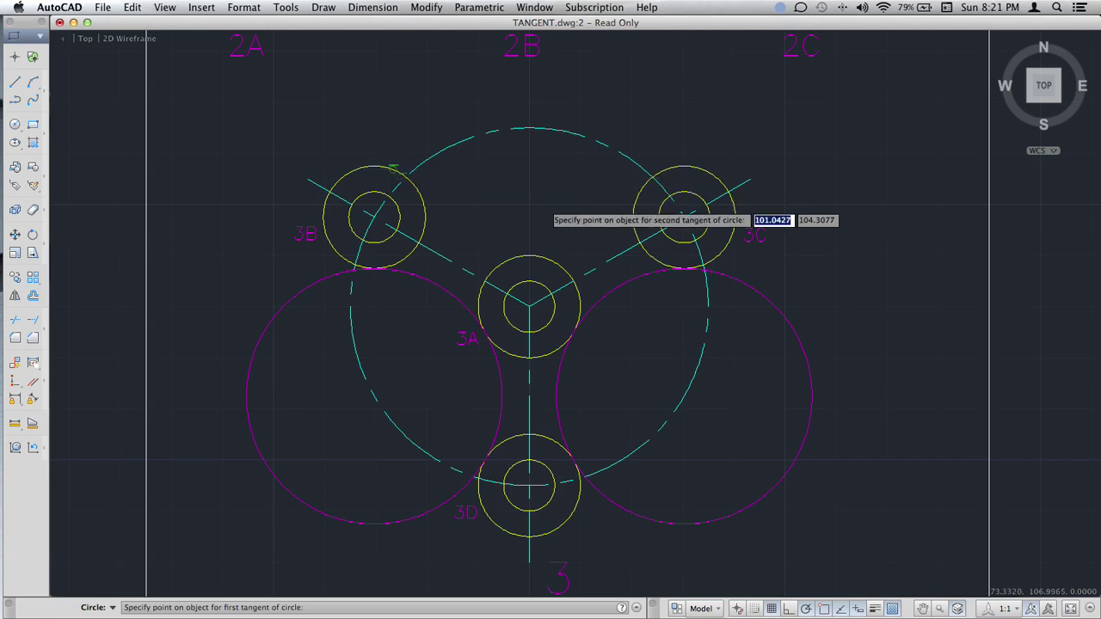
pyautogui.click(537, 256)
pyautogui.press('Return')
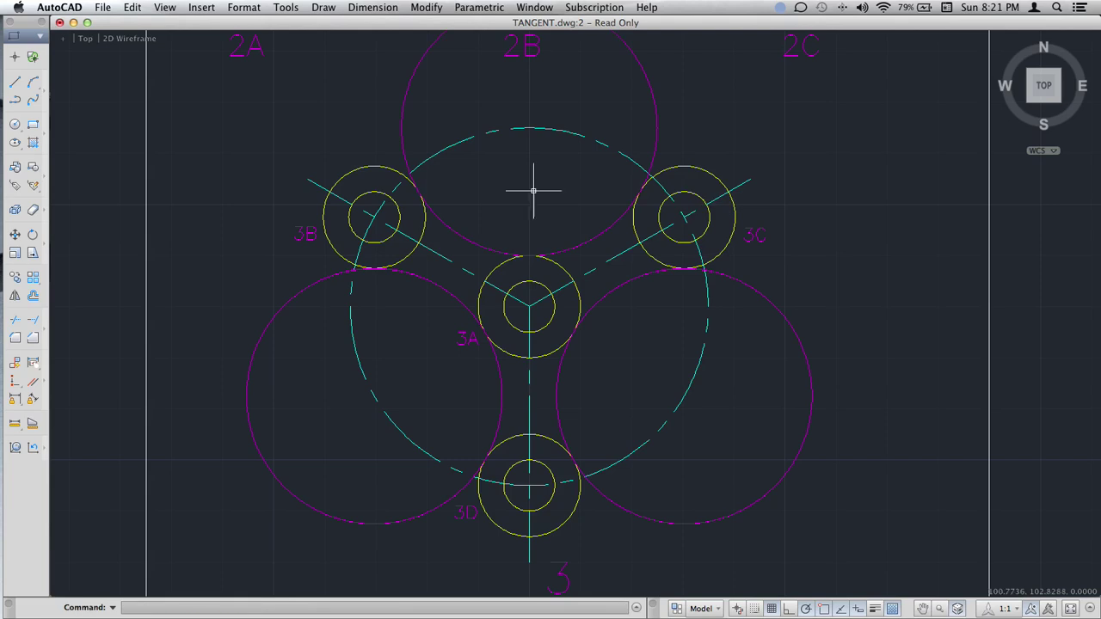
# Trim the radius-25 circles to arcs, using the outer circles of 3B, 3C and 3D as cutting edges.
pyautogui.write('t')
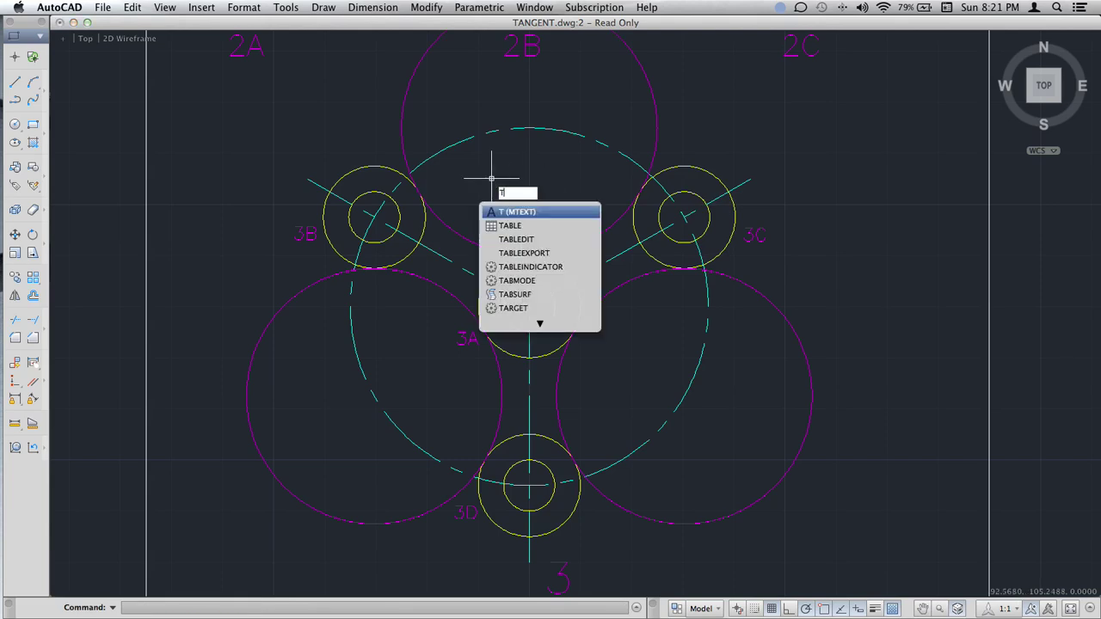
pyautogui.write('rim')
pyautogui.press('Return')
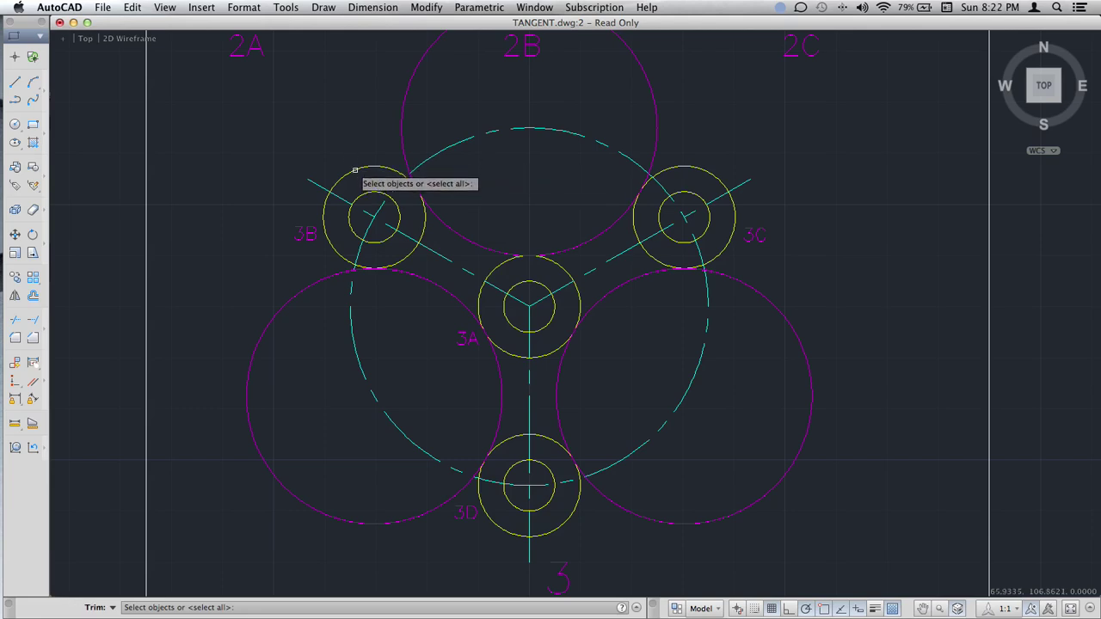
pyautogui.click(355, 169)
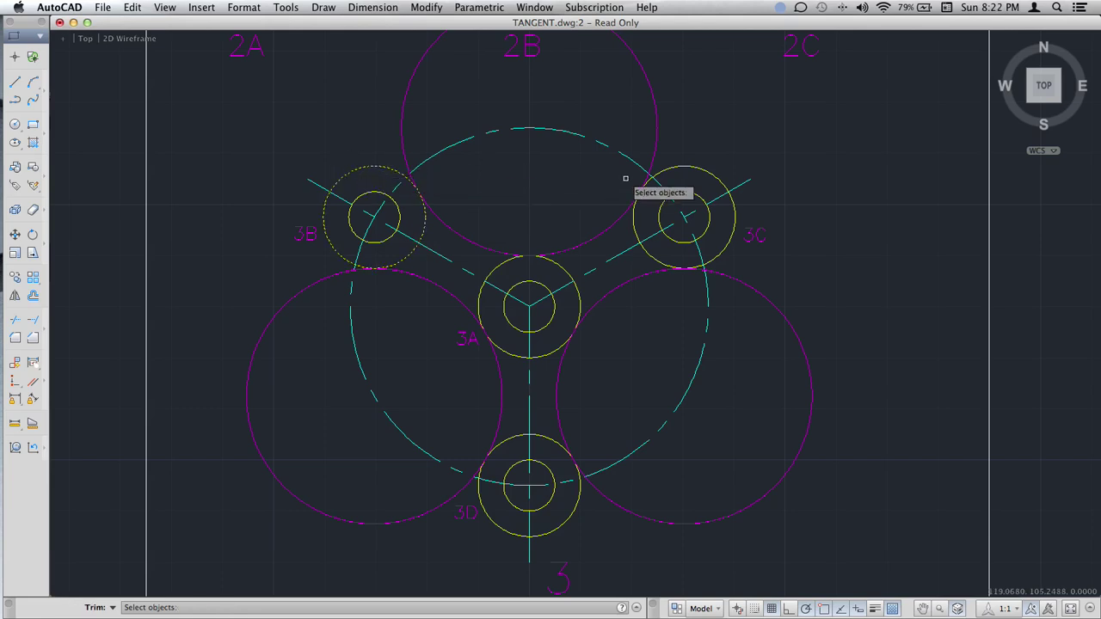
pyautogui.click(683, 169)
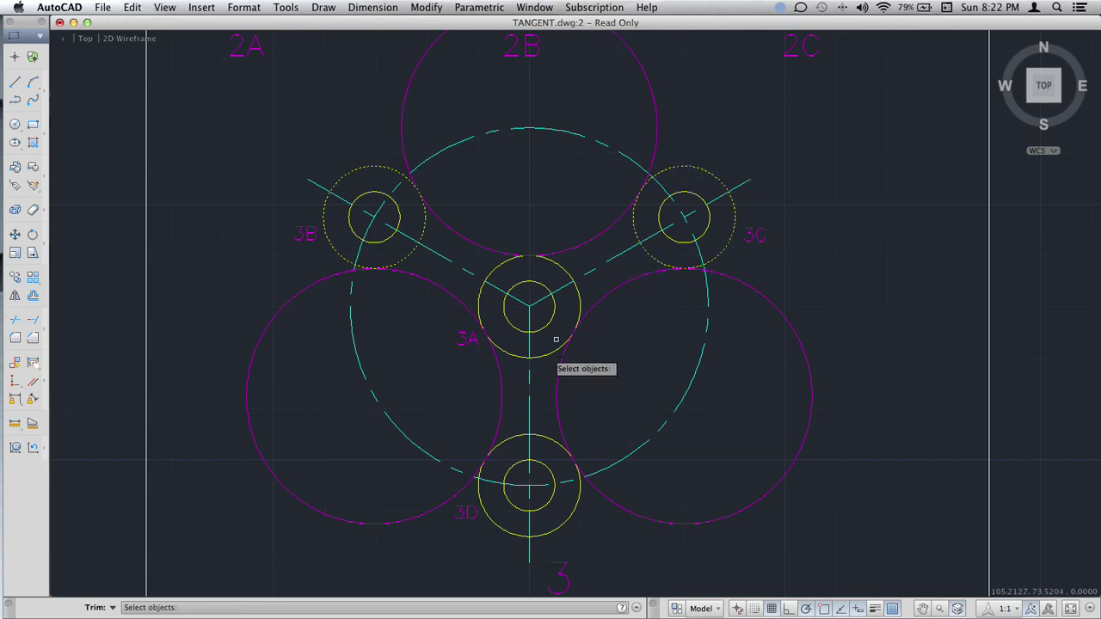
pyautogui.click(557, 444)
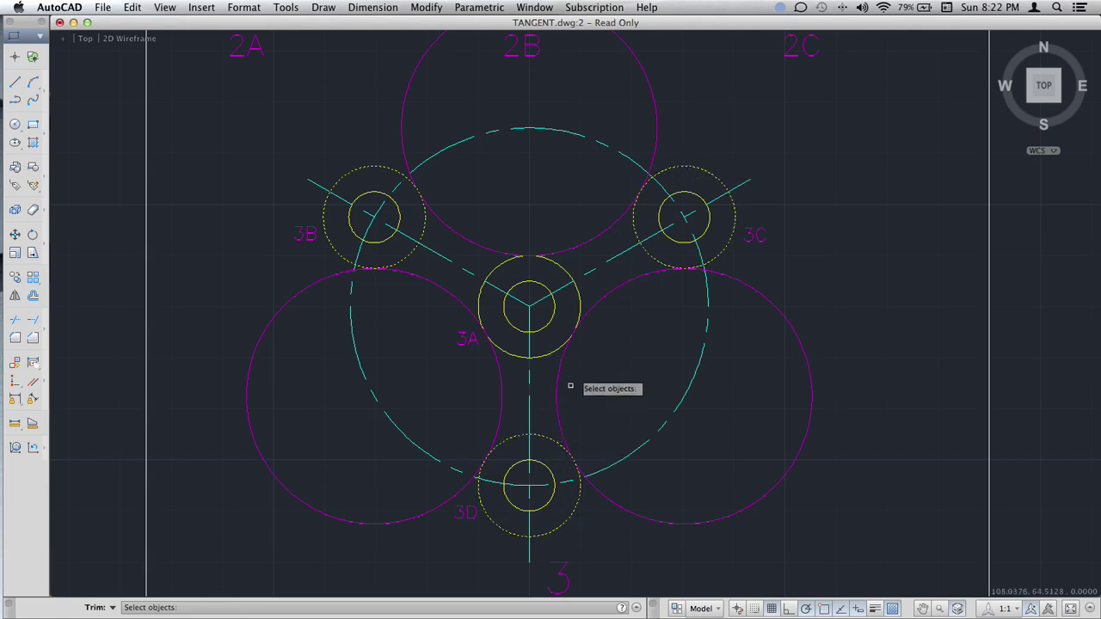
pyautogui.press('Return')
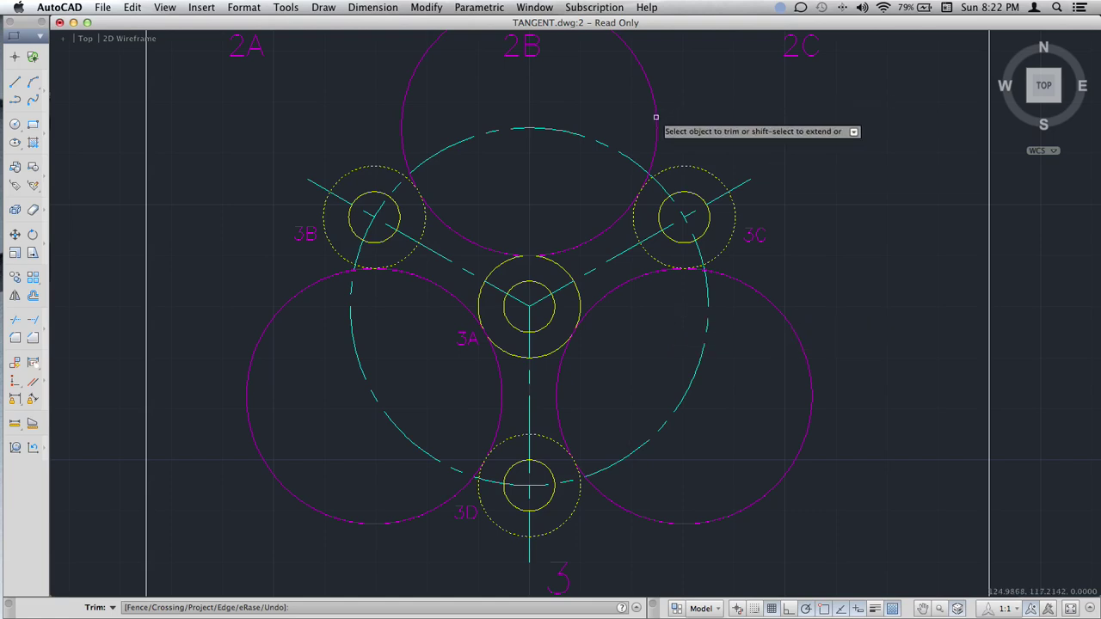
pyautogui.click(766, 298)
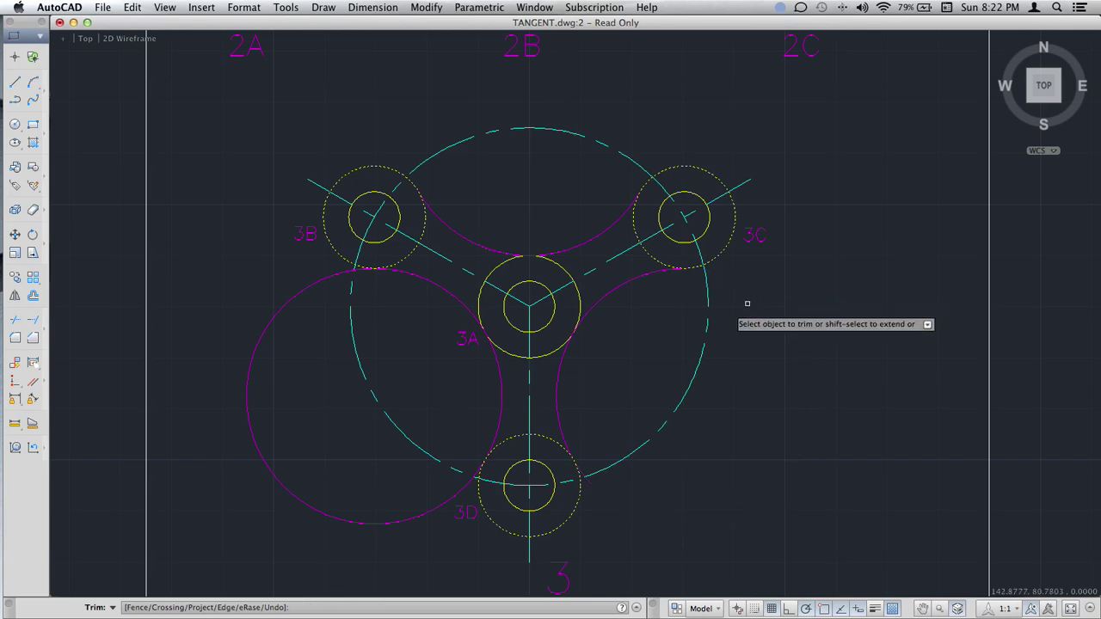
pyautogui.click(295, 307)
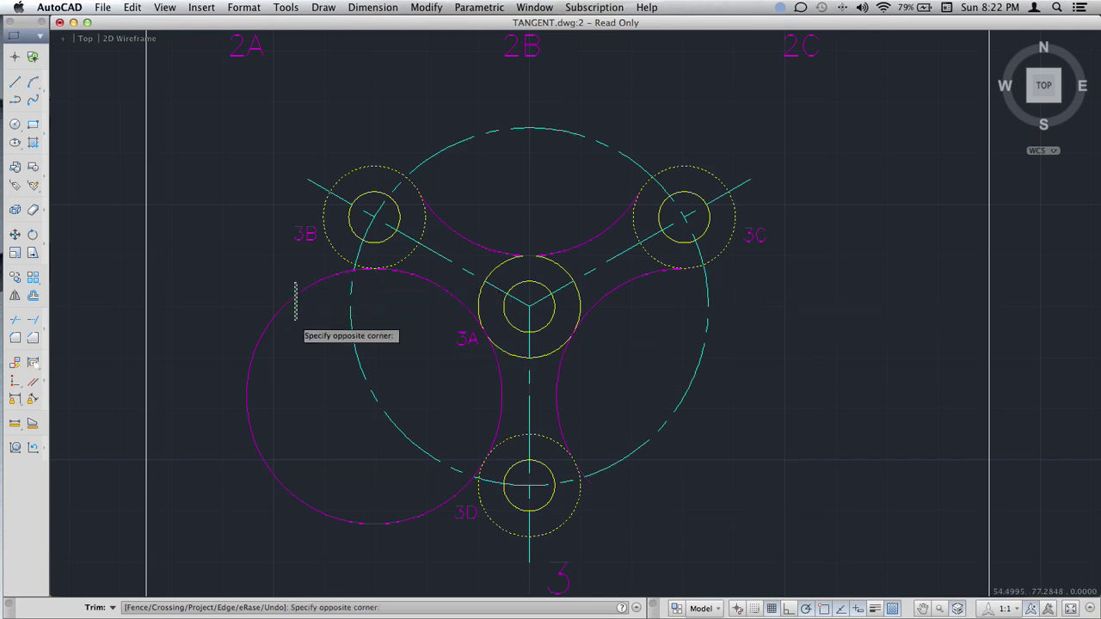
pyautogui.press('Return')
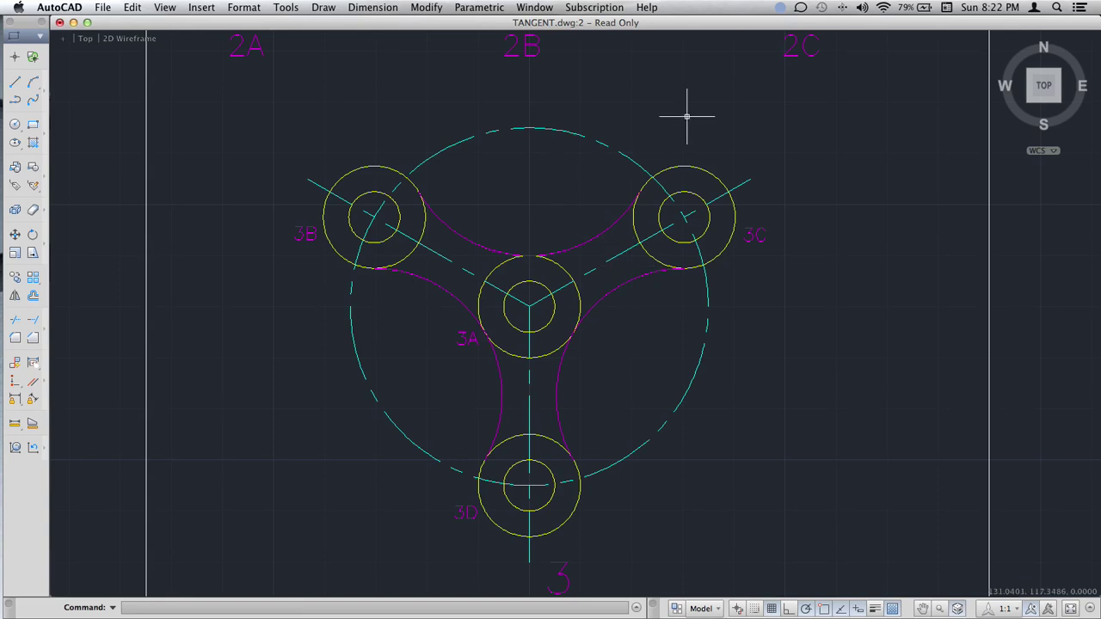
pyautogui.scroll(5, 711, 130)
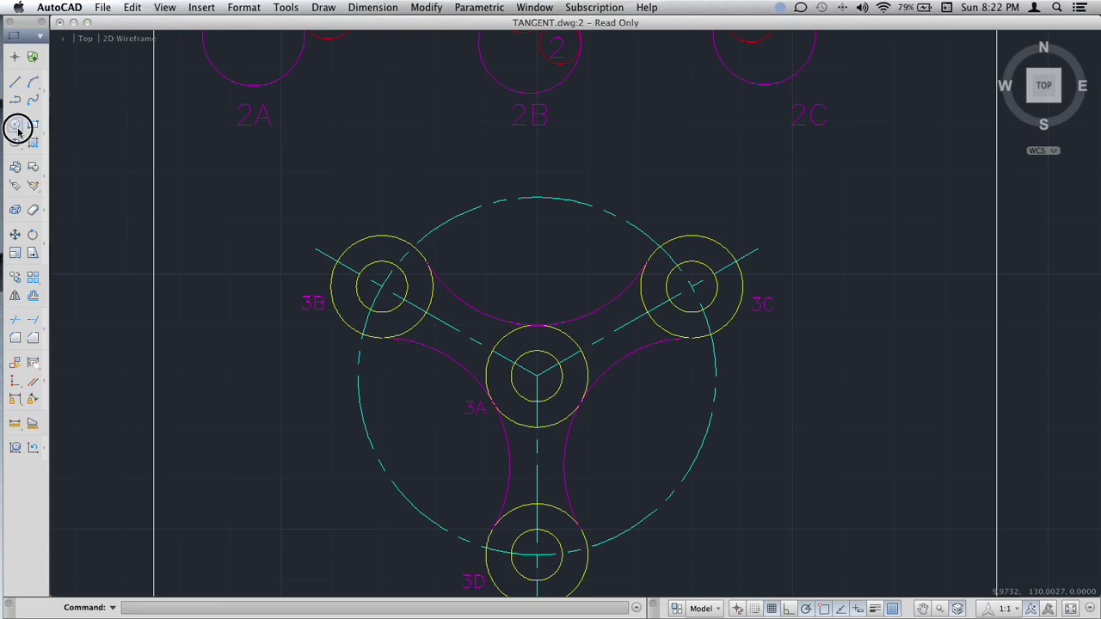
# Draw a radius-55 circle tangent to circles 3B and 3C.
pyautogui.moveTo(17, 129); pyautogui.dragTo(50, 208)
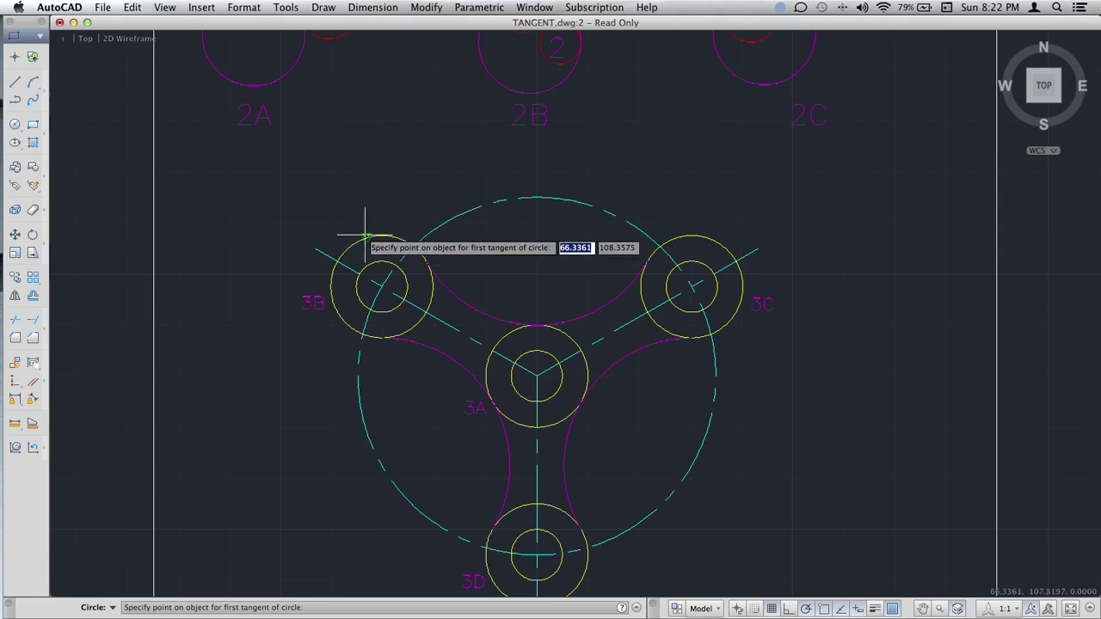
pyautogui.click(363, 234)
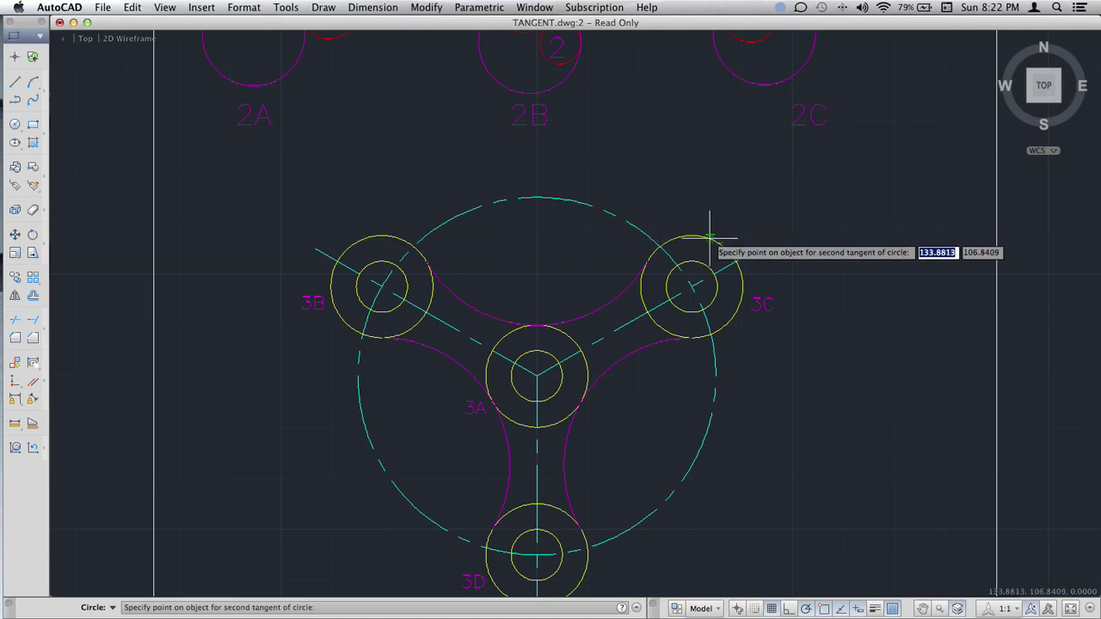
pyautogui.click(710, 235)
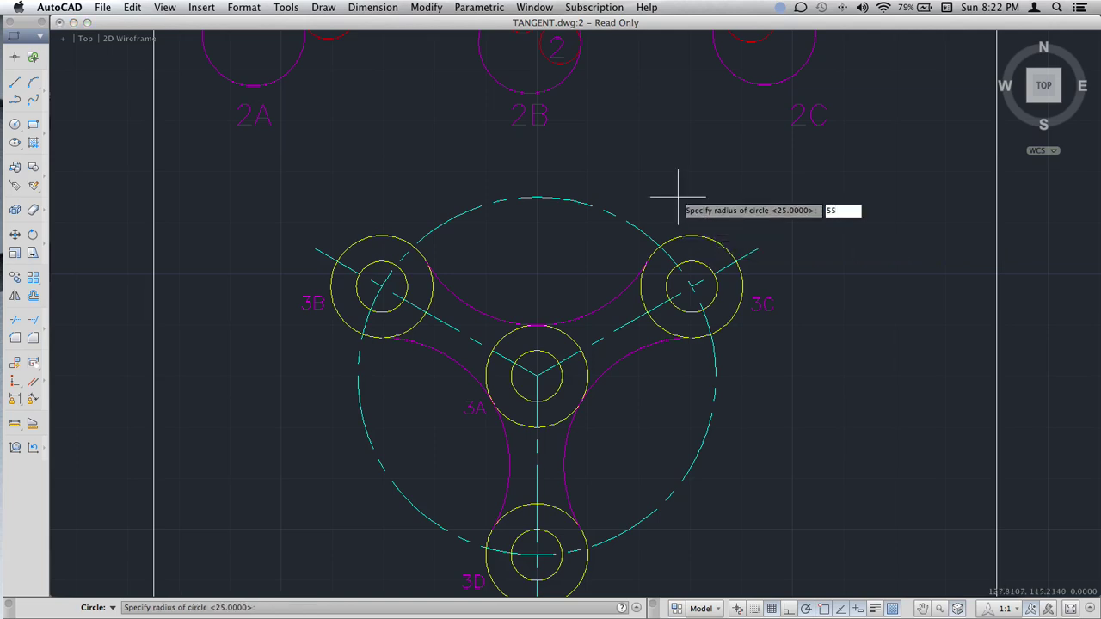
pyautogui.write('55')
pyautogui.press('Return')
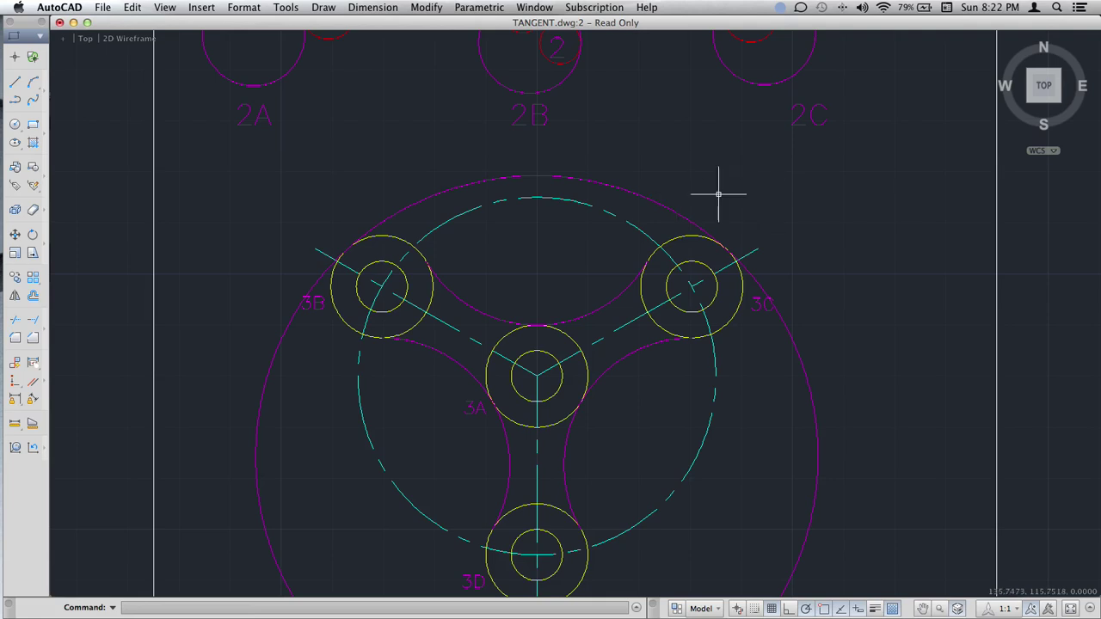
# Trim the R55 circle so only its top arc between 3B and 3C remains.
pyautogui.press('Return')
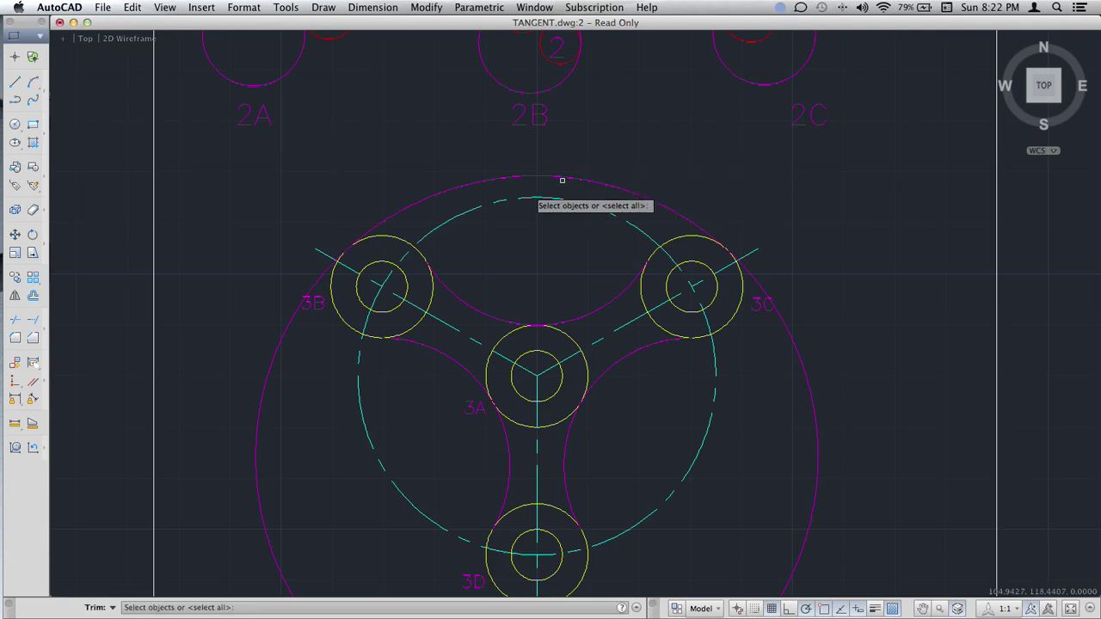
pyautogui.click(405, 242)
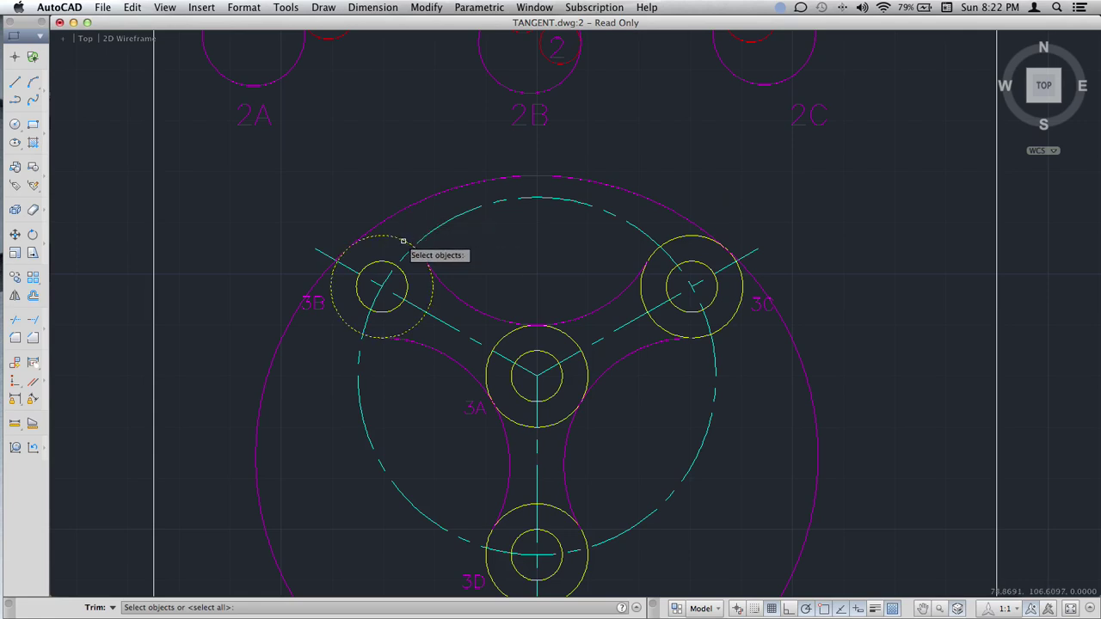
pyautogui.click(678, 236)
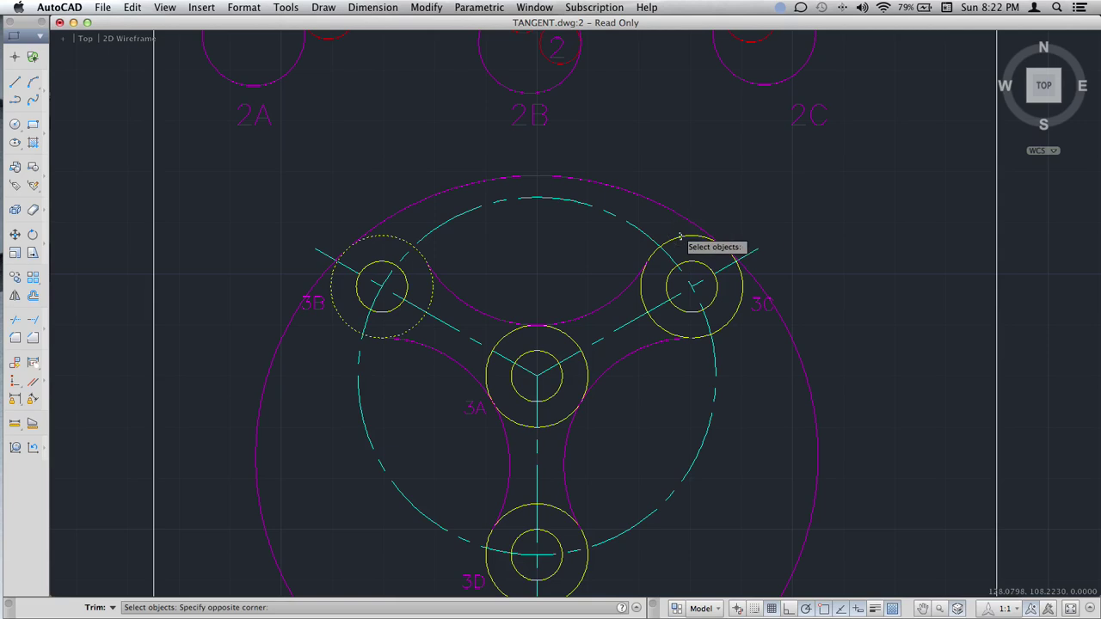
pyautogui.press('Return')
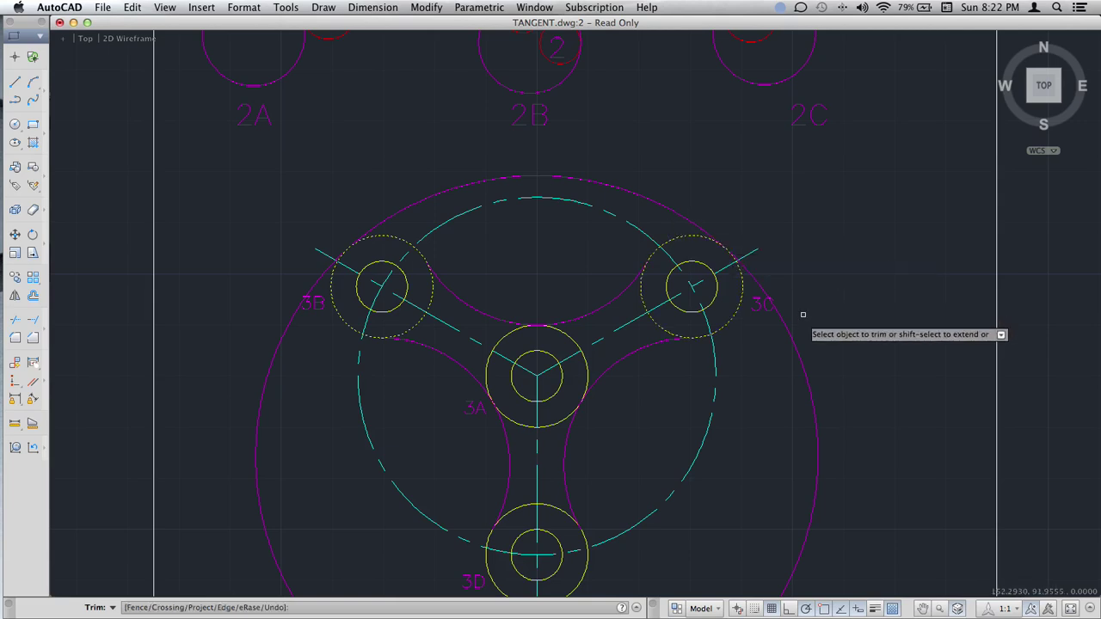
pyautogui.click(822, 336)
pyautogui.click(783, 375)
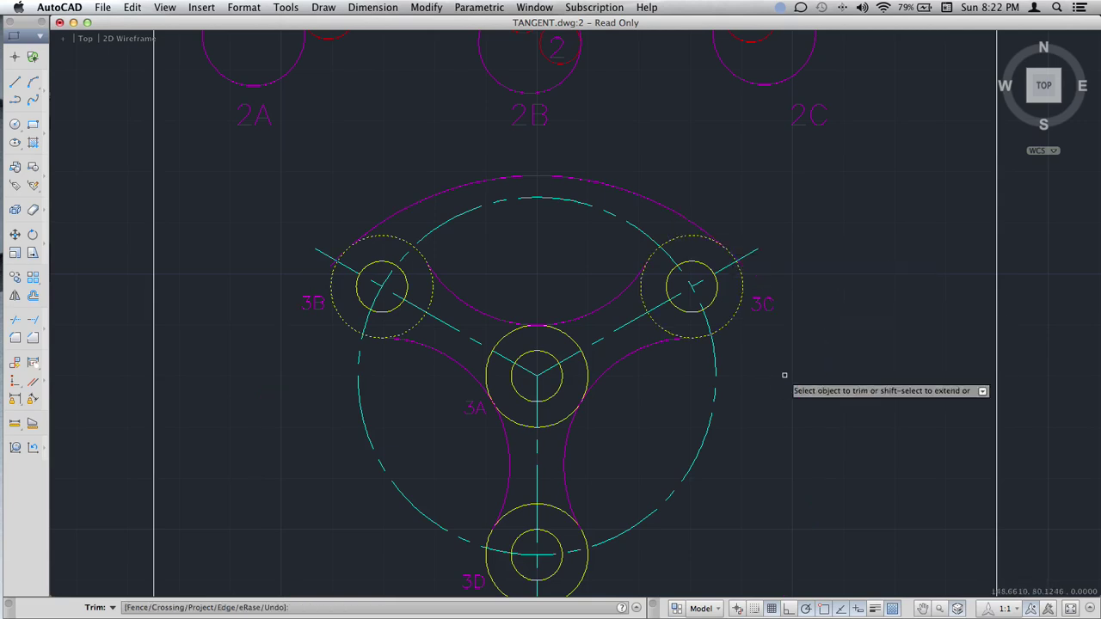
pyautogui.press('Return')
pyautogui.scroll(-2, 811, 327)
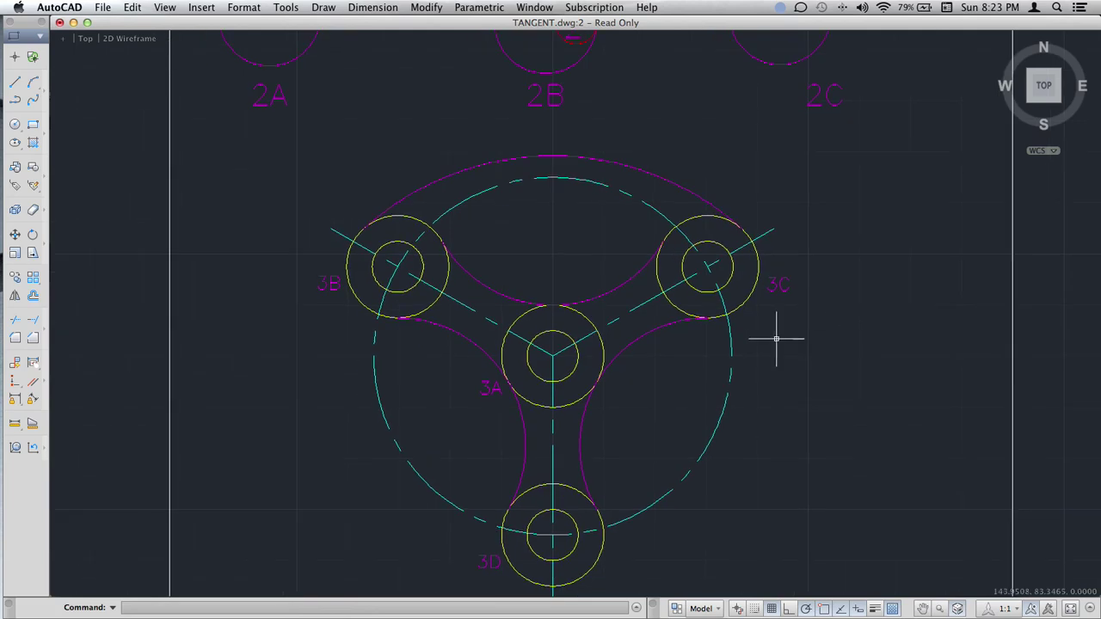
pyautogui.scroll(-5, 794, 336)
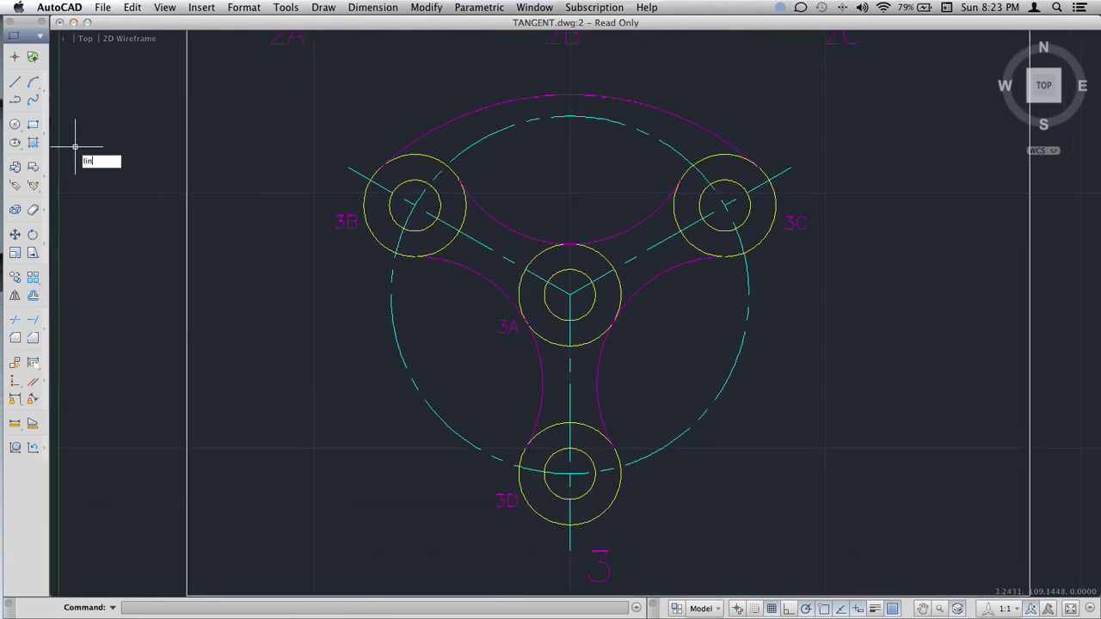
# Draw tangent lines from circle 3B to circle 3D and from circle 3C to circle 3D.
pyautogui.press('Return')
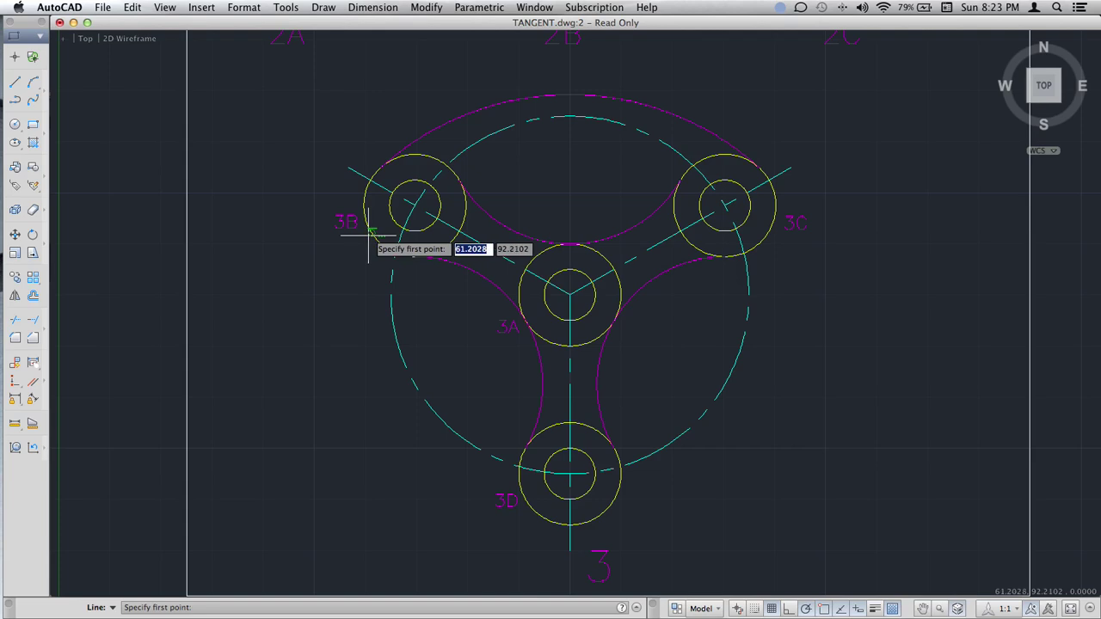
pyautogui.click(368, 234)
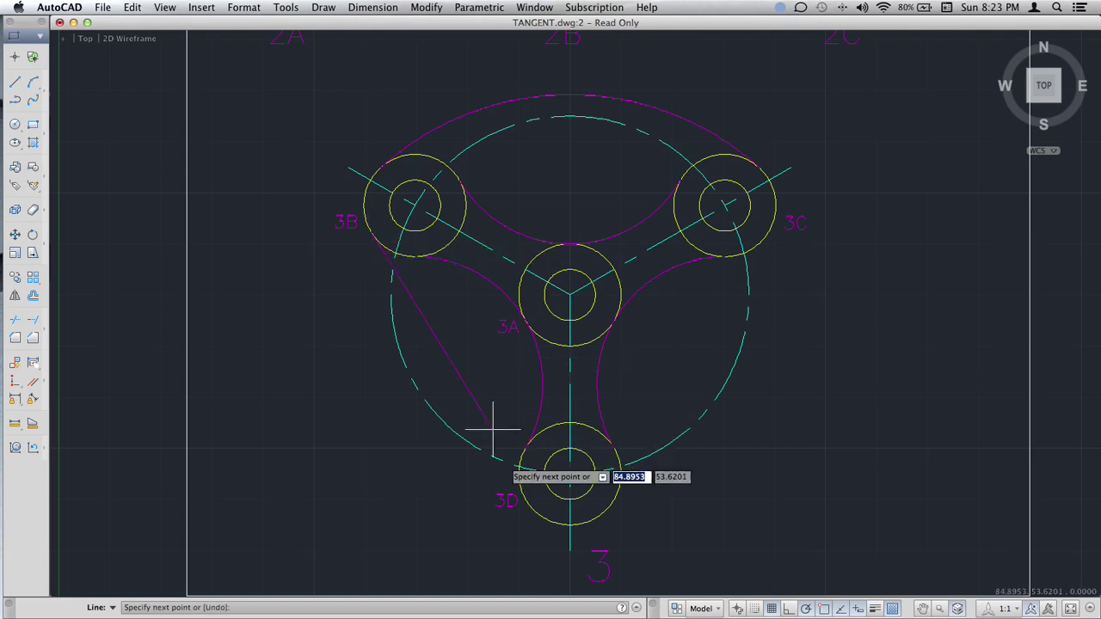
pyautogui.click(526, 501)
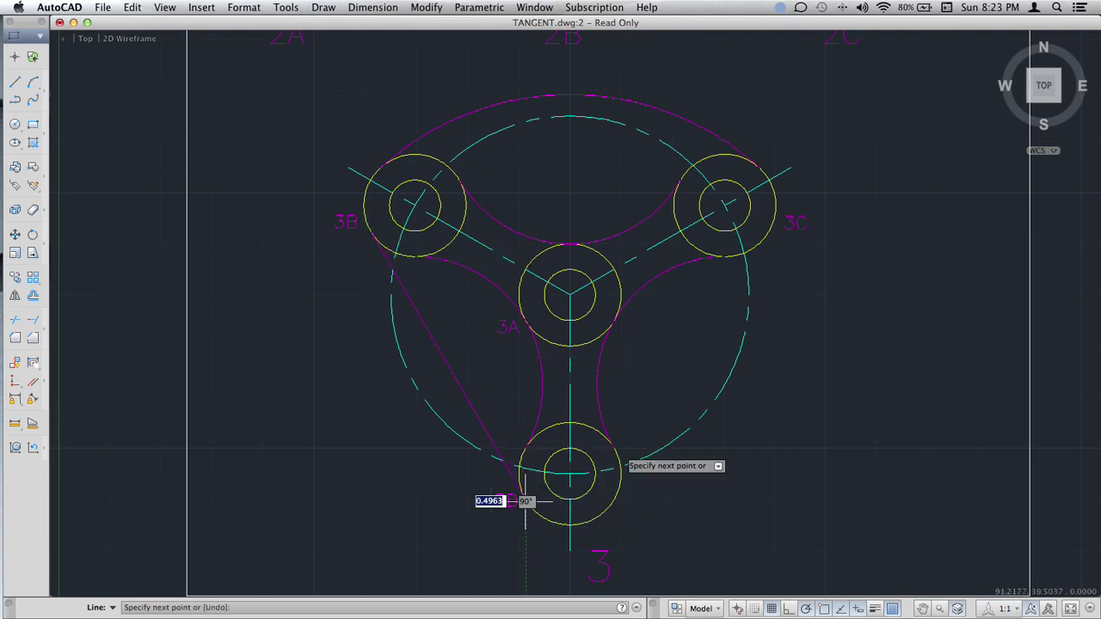
pyautogui.press('Return')
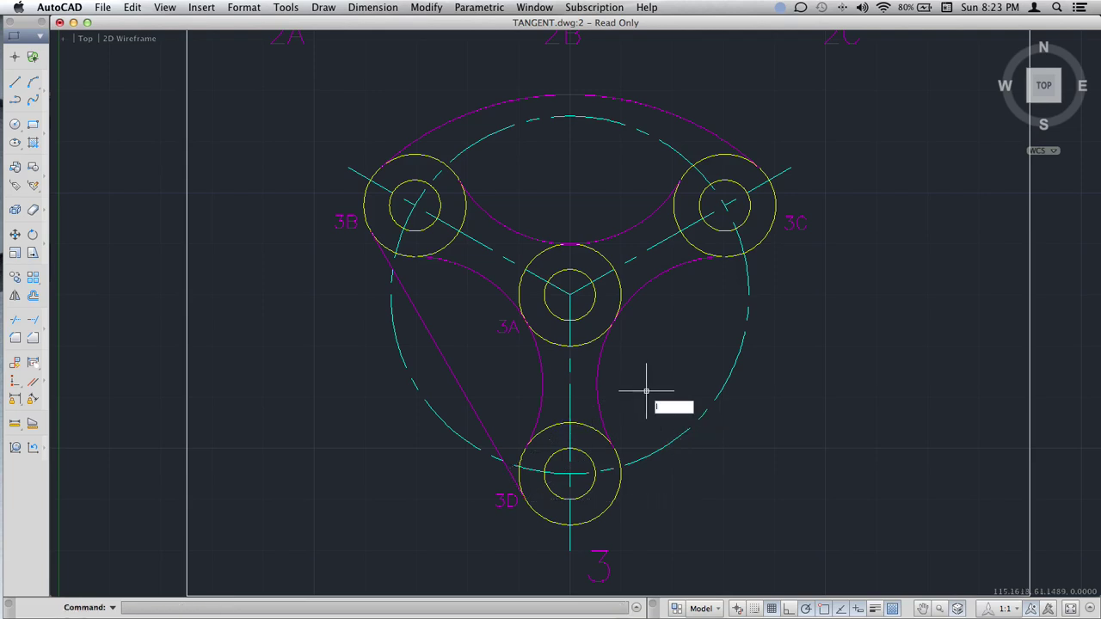
pyautogui.write('line')
pyautogui.press('Return')
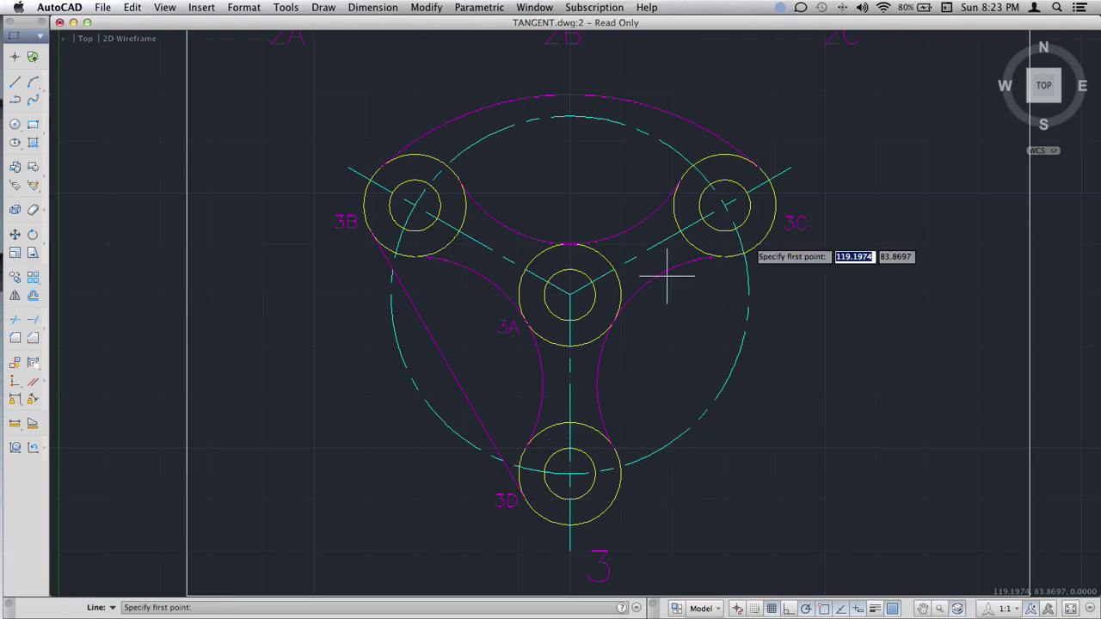
pyautogui.click(759, 243)
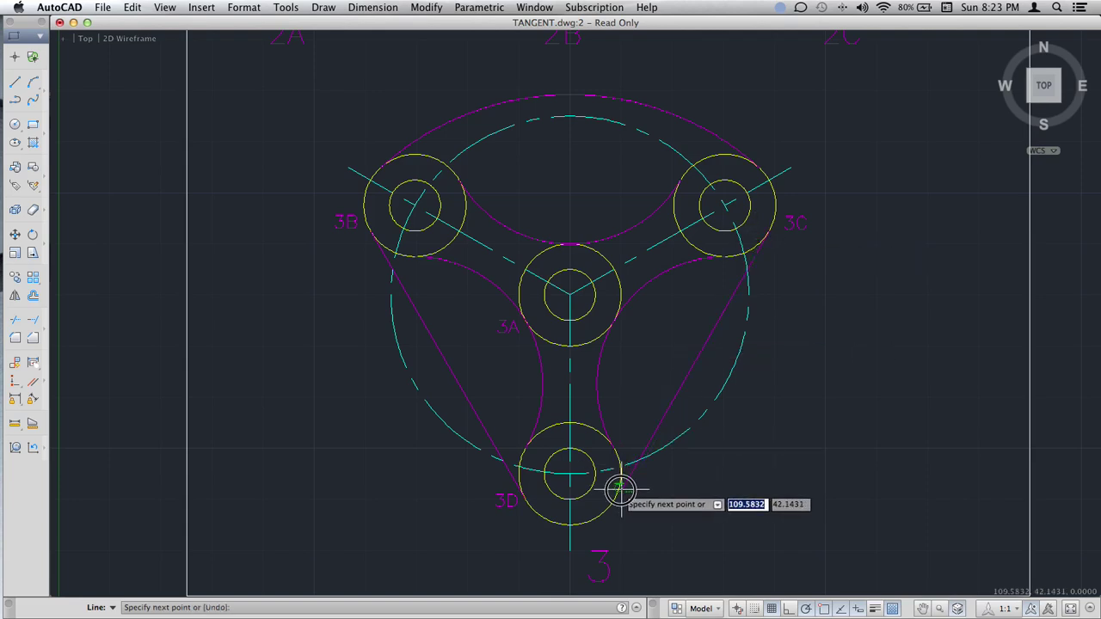
pyautogui.click(621, 489)
pyautogui.press('Return')
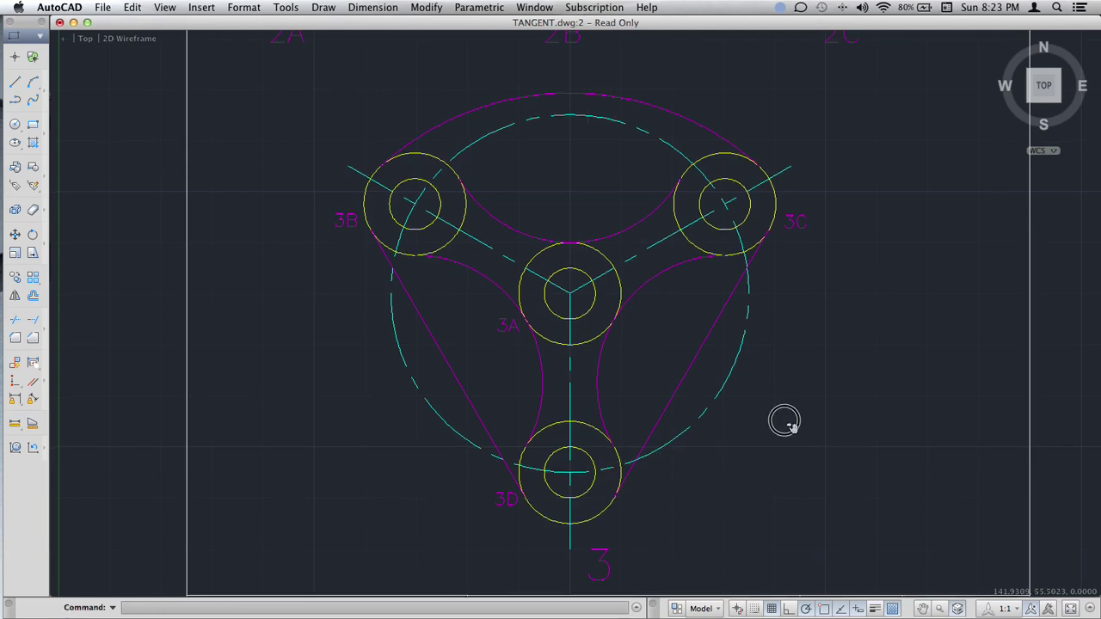
pyautogui.scroll(-8, 785, 421)
pyautogui.scroll(4, 785, 420)
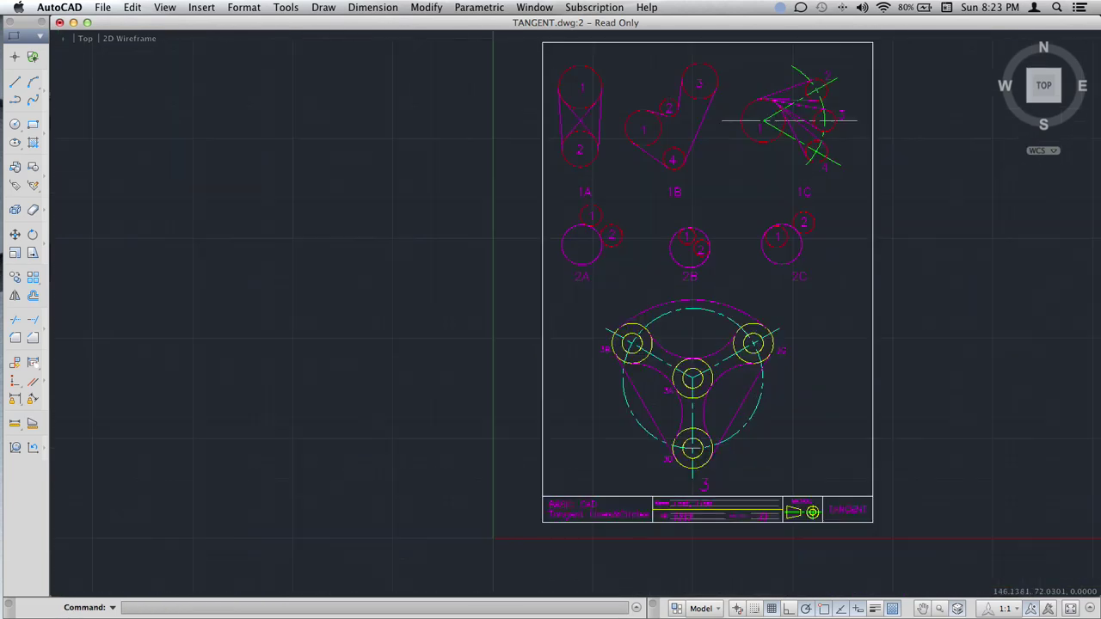
pyautogui.scroll(5, 784, 420)
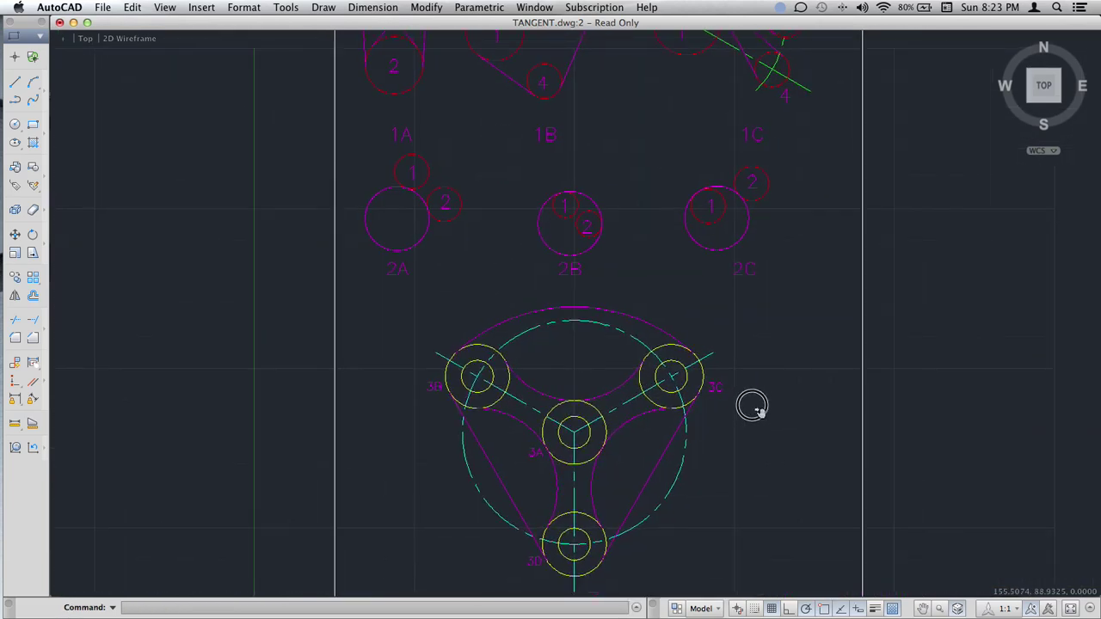
pyautogui.scroll(-3, 751, 408)
pyautogui.moveTo(732, 410); pyautogui.dragTo(696, 380, button='middle')
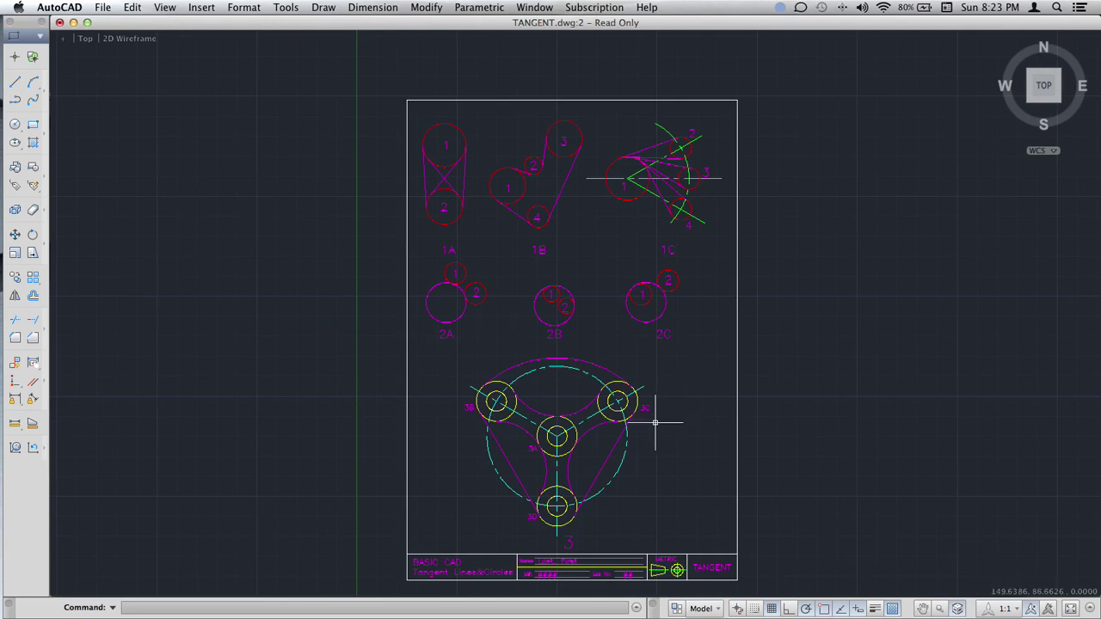
pyautogui.scroll(5, 656, 422)
pyautogui.moveTo(580, 424); pyautogui.dragTo(638, 304, button='middle')
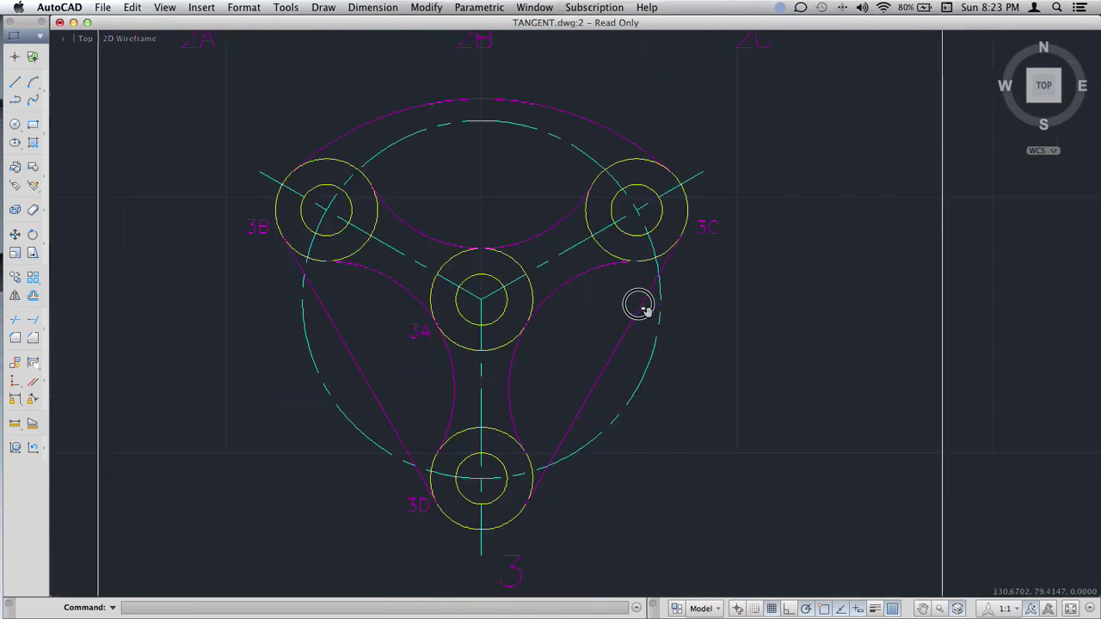
pyautogui.scroll(-8, 638, 305)
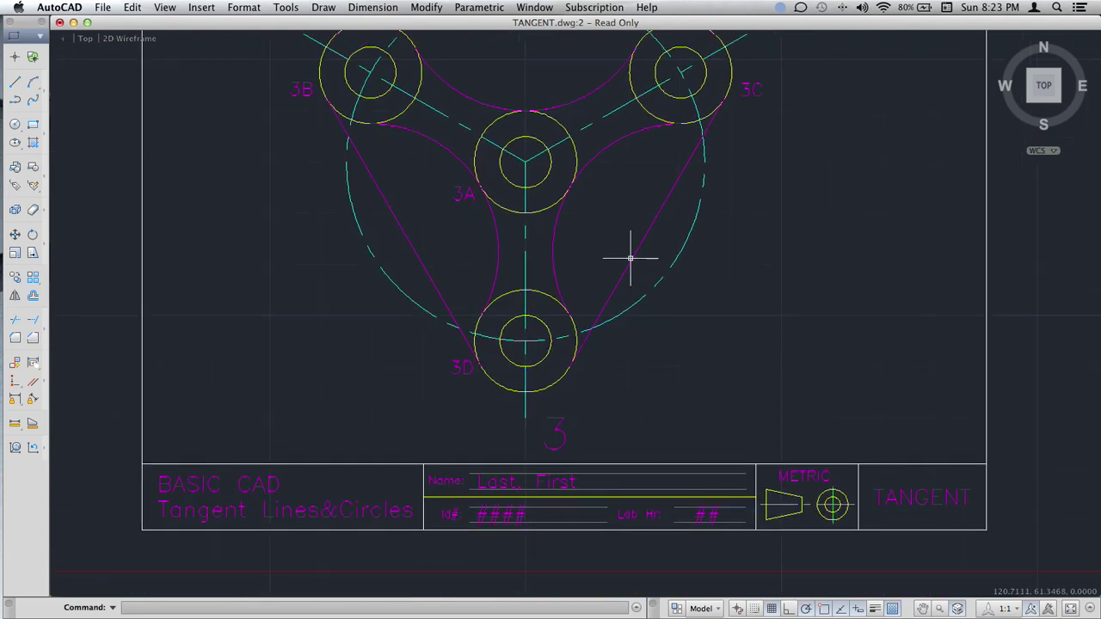
# Replace the title block's 'Last, First' text with the student's name.
pyautogui.rightClick(500, 482)
pyautogui.click(523, 339)
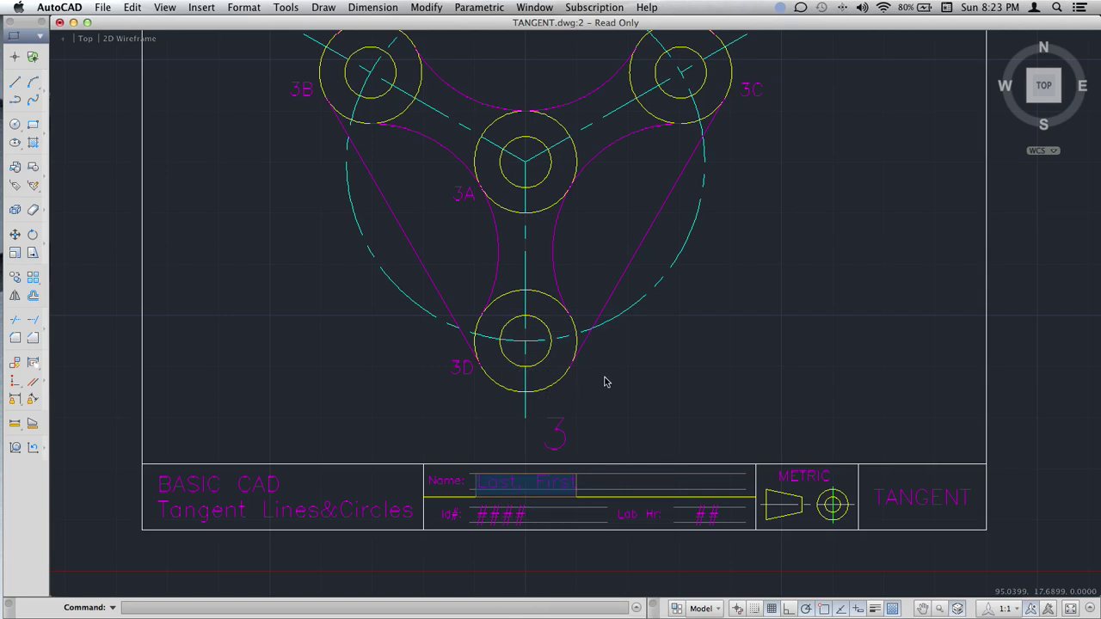
pyautogui.write('F')
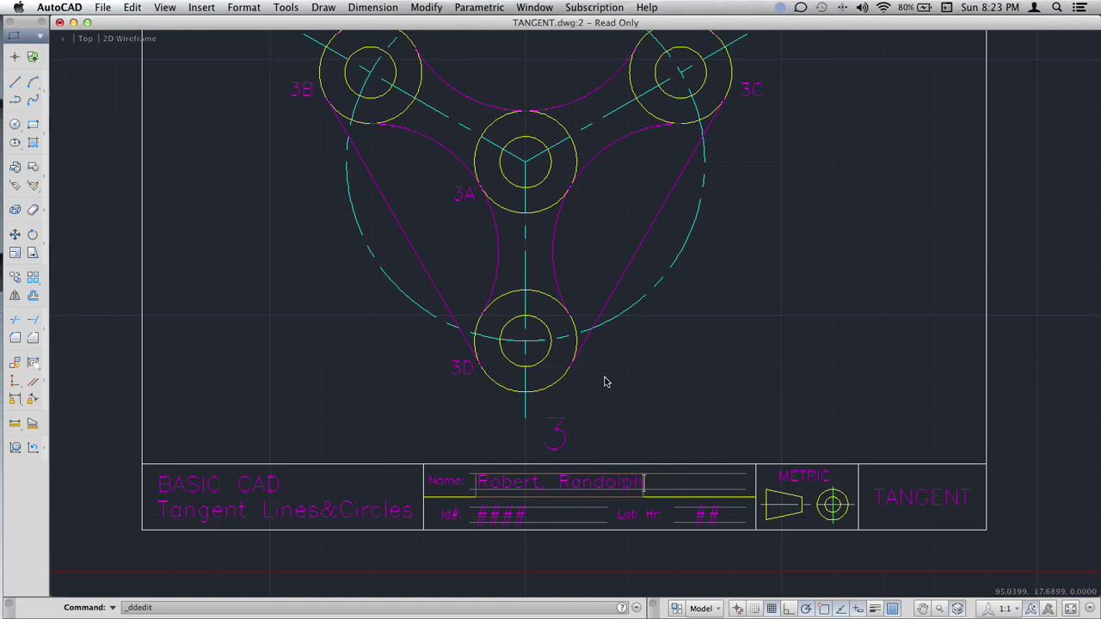
pyautogui.press('Return')
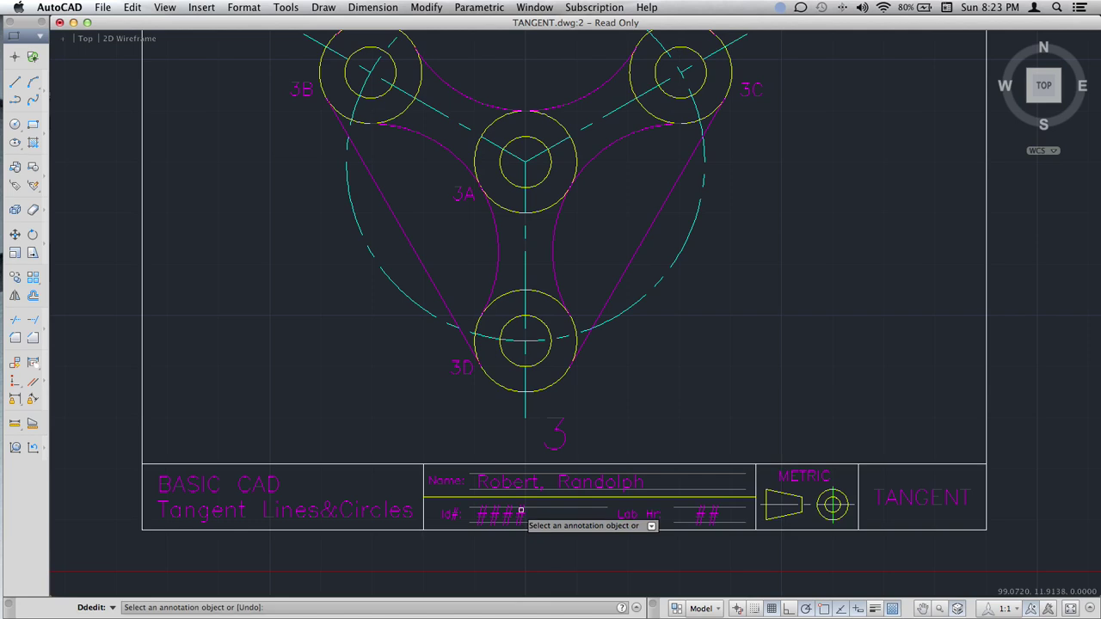
# Fill the Id# field with the student ID number.
pyautogui.rightClick(525, 513)
pyautogui.click(509, 514)
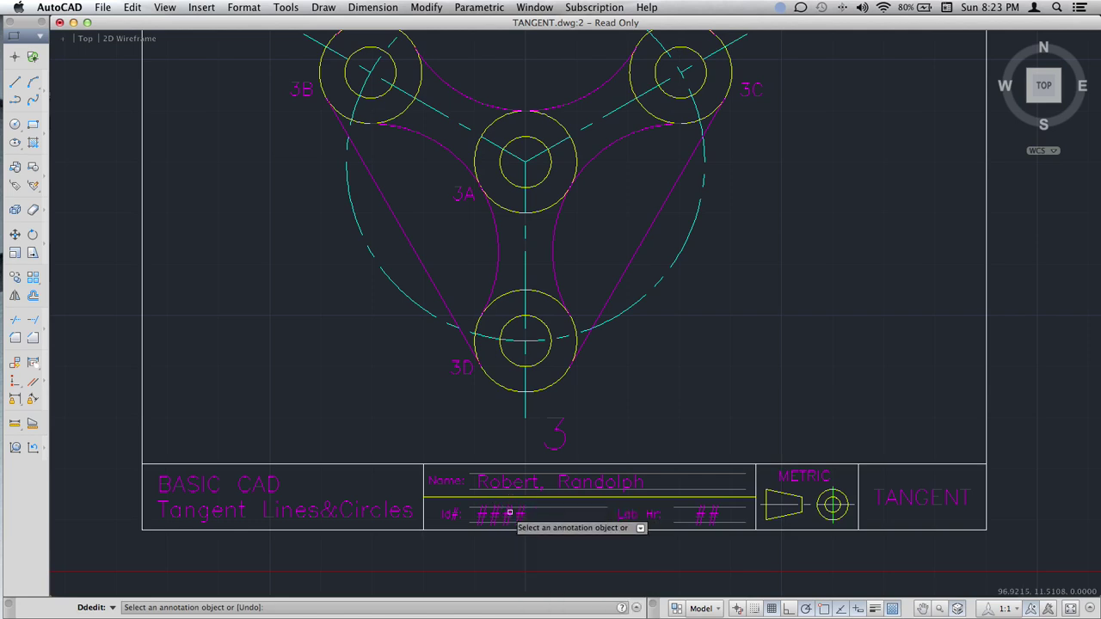
pyautogui.click(509, 514)
pyautogui.rightClick(508, 504)
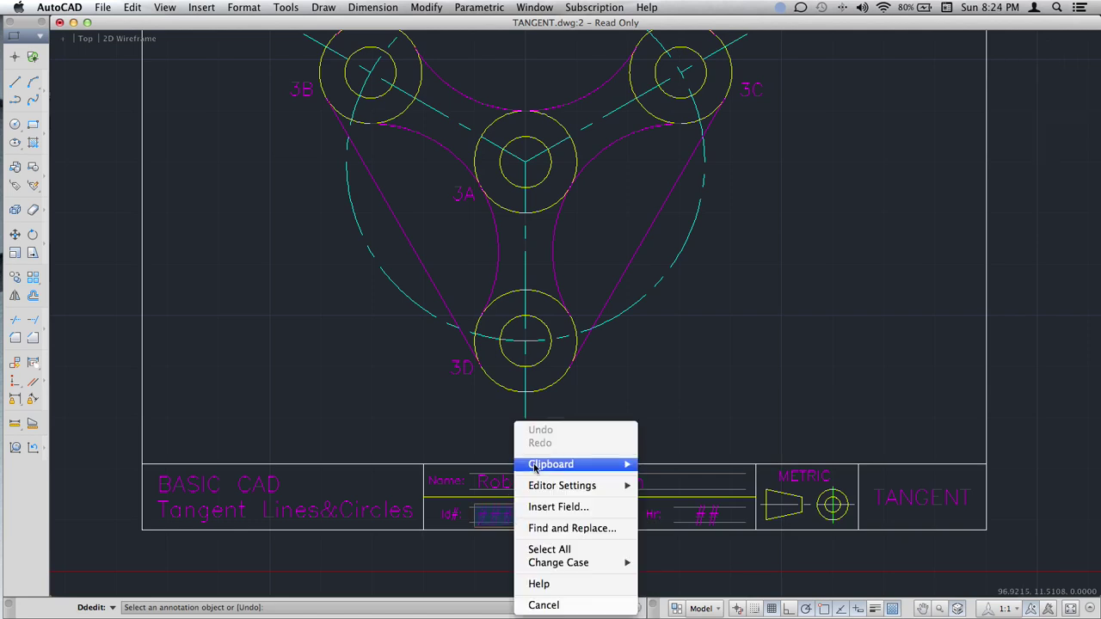
pyautogui.click(498, 513)
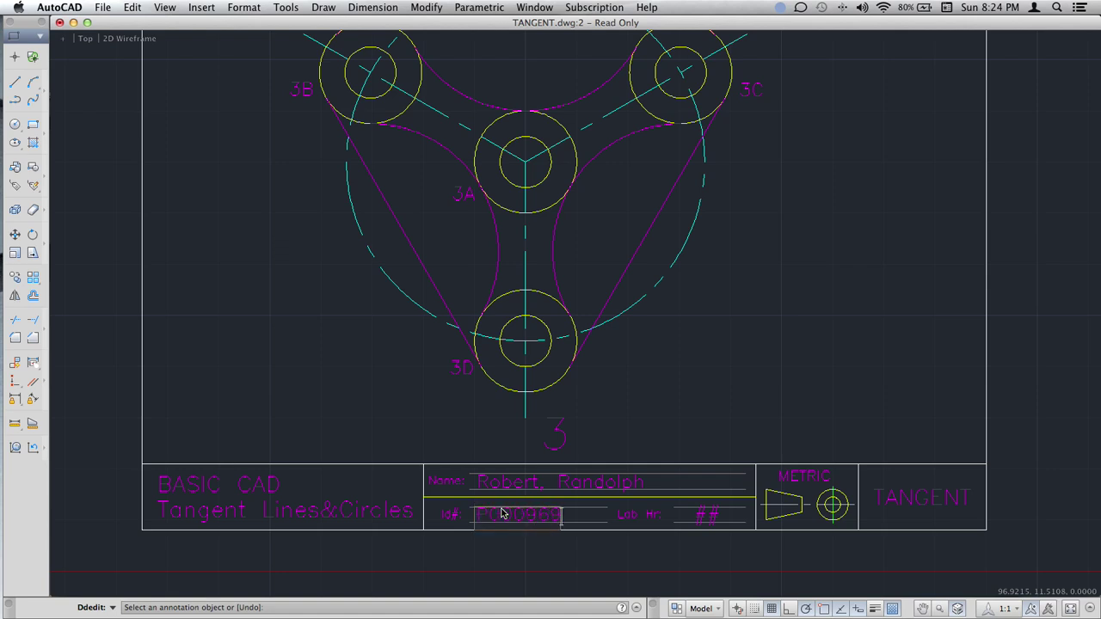
pyautogui.click(704, 514)
# Try several Lab Hr entries, then cancel the Lab Hr edit.
pyautogui.rightClick(704, 513)
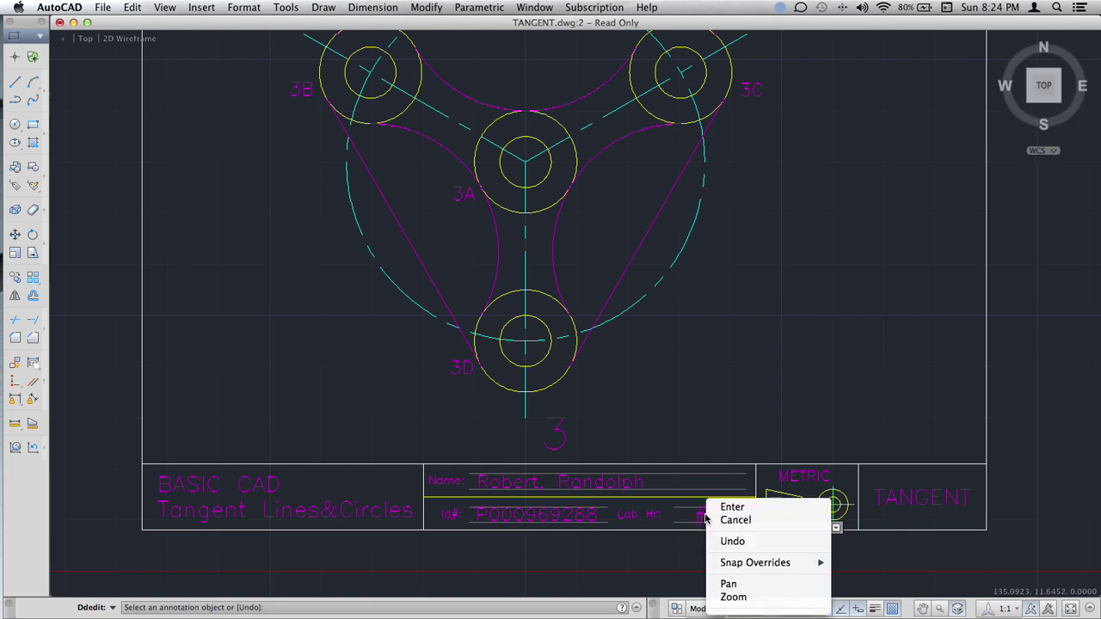
pyautogui.click(703, 516)
pyautogui.click(704, 517)
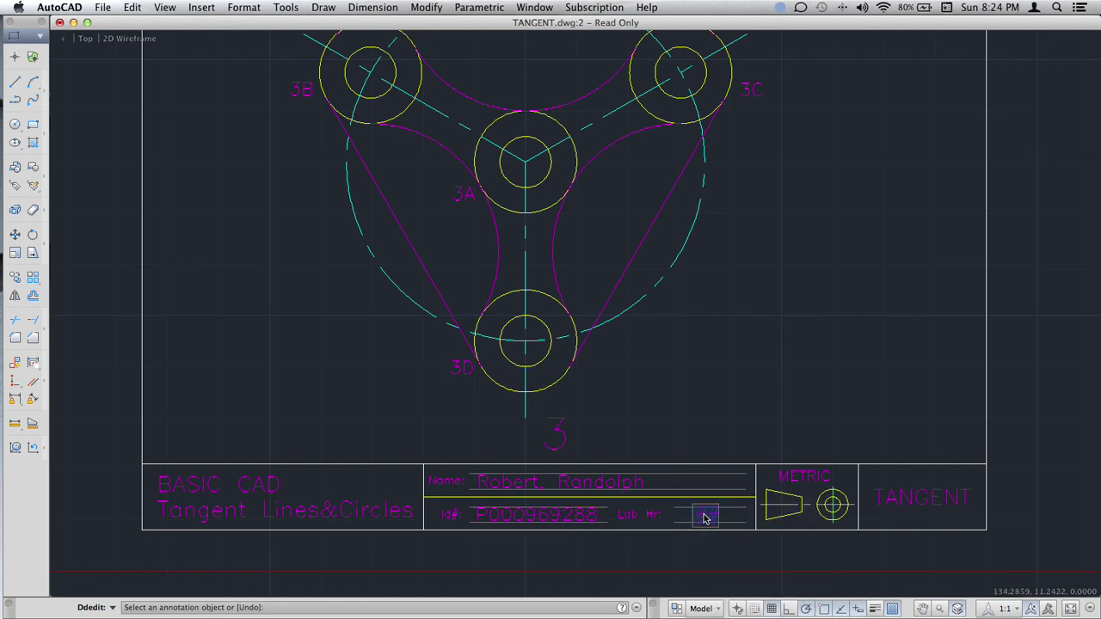
pyautogui.press('BackSpace')
pyautogui.write('31')
pyautogui.press('BackSpace')
pyautogui.write('01.2.1')
pyautogui.press('BackSpace')
pyautogui.press('BackSpace')
pyautogui.press('BackSpace')
pyautogui.press('BackSpace')
pyautogui.press('BackSpace')
pyautogui.press('BackSpace')
pyautogui.press('BackSpace')
pyautogui.write('1W-3')
pyautogui.press('BackSpace')
pyautogui.press('BackSpace')
pyautogui.press('BackSpace')
pyautogui.press('BackSpace')
pyautogui.write('MW')
pyautogui.press('BackSpace')
pyautogui.press('BackSpace')
pyautogui.press('Escape')
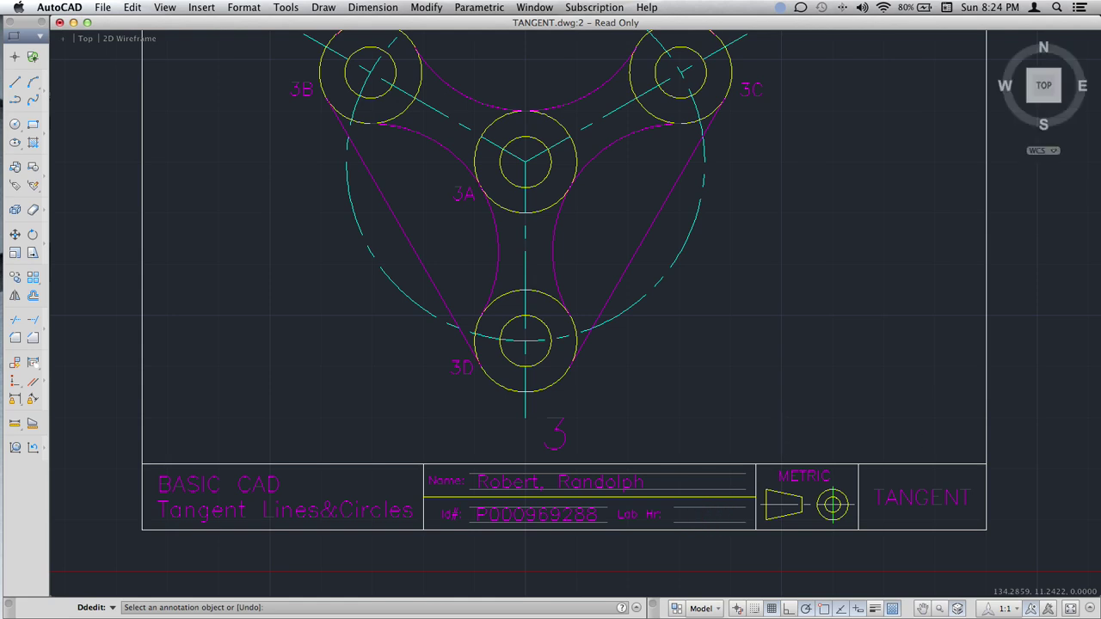
# End DDEDIT with Lab Hr left as ##, then pan and zoom to frame the full sheet.
pyautogui.press('Escape')
pyautogui.moveTo(767, 386); pyautogui.dragTo(750, 414, button='middle')
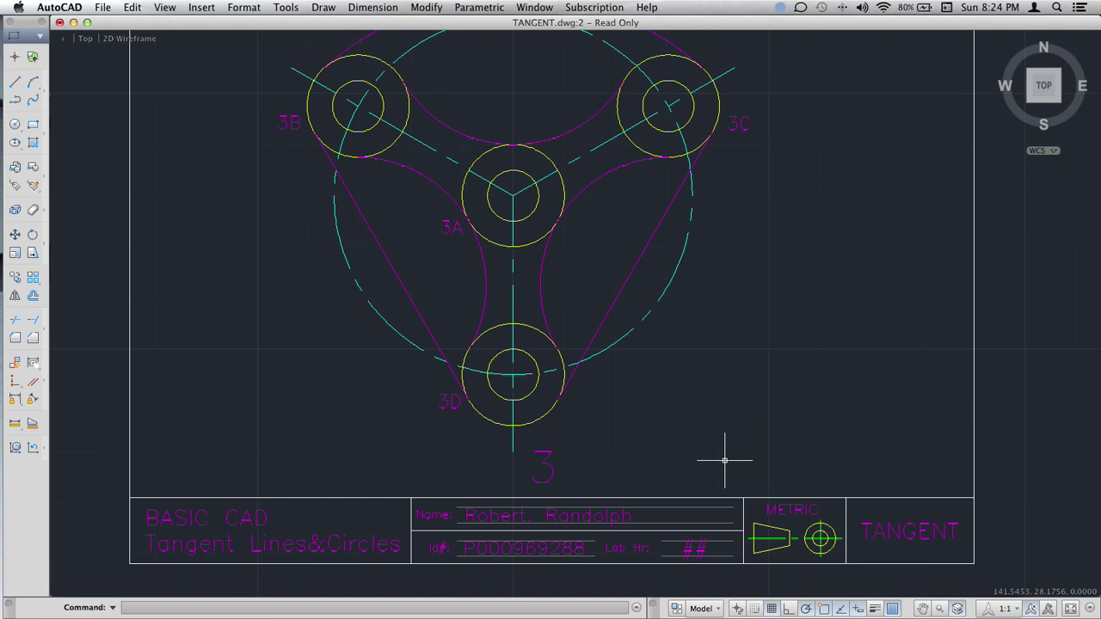
pyautogui.scroll(2, 734, 369)
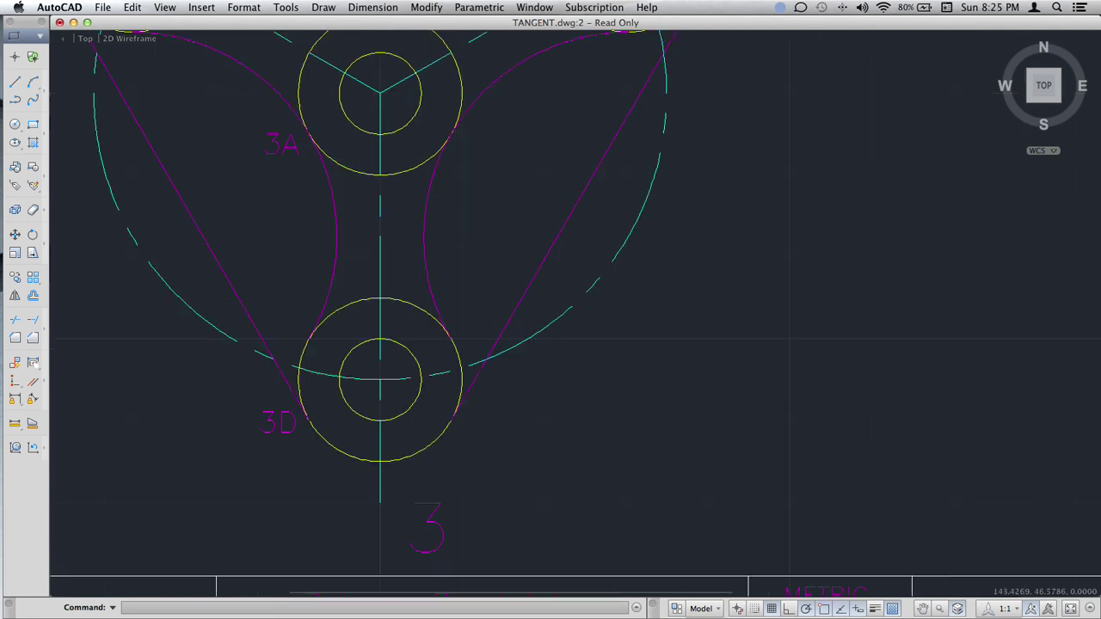
pyautogui.scroll(-4, 735, 366)
pyautogui.moveTo(750, 347); pyautogui.dragTo(749, 430, button='middle')
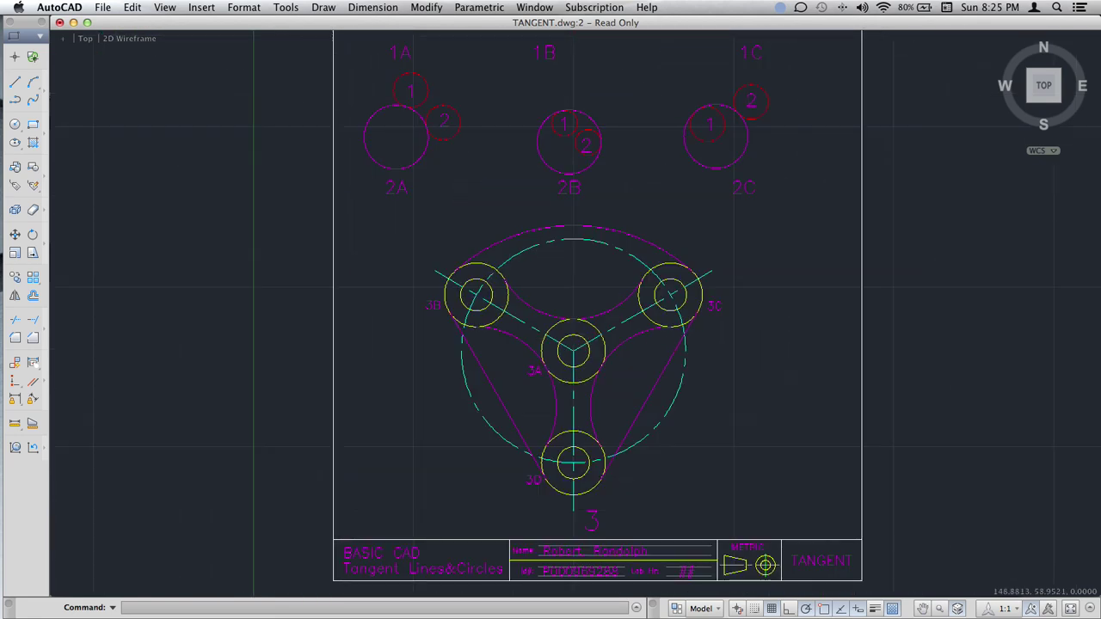
pyautogui.scroll(-2, 718, 382)
pyautogui.moveTo(714, 387); pyautogui.dragTo(622, 448, button='middle')
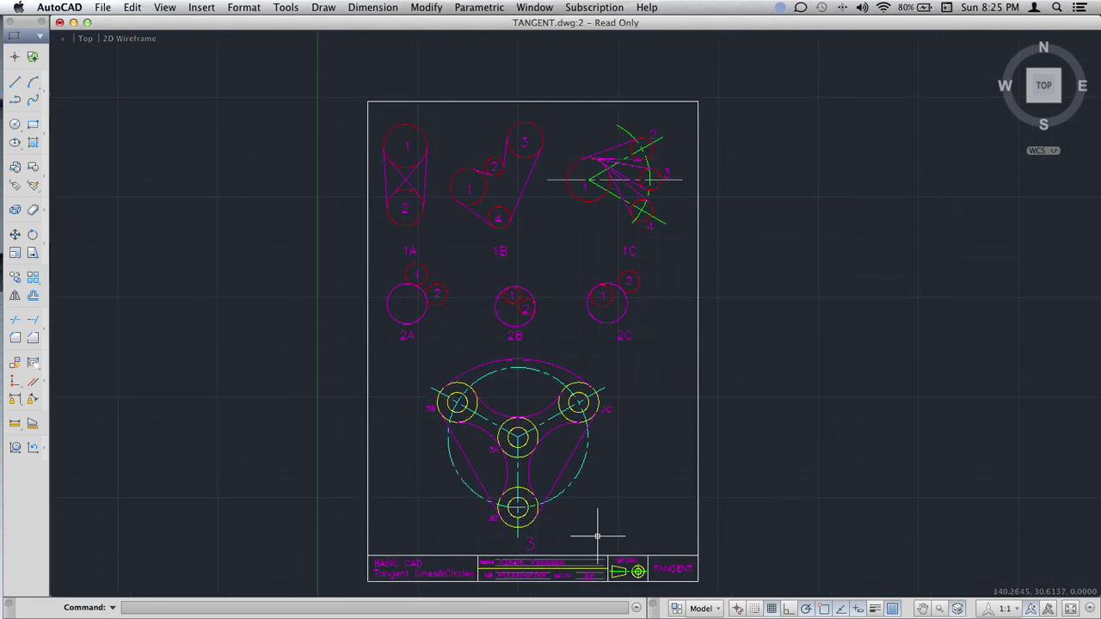